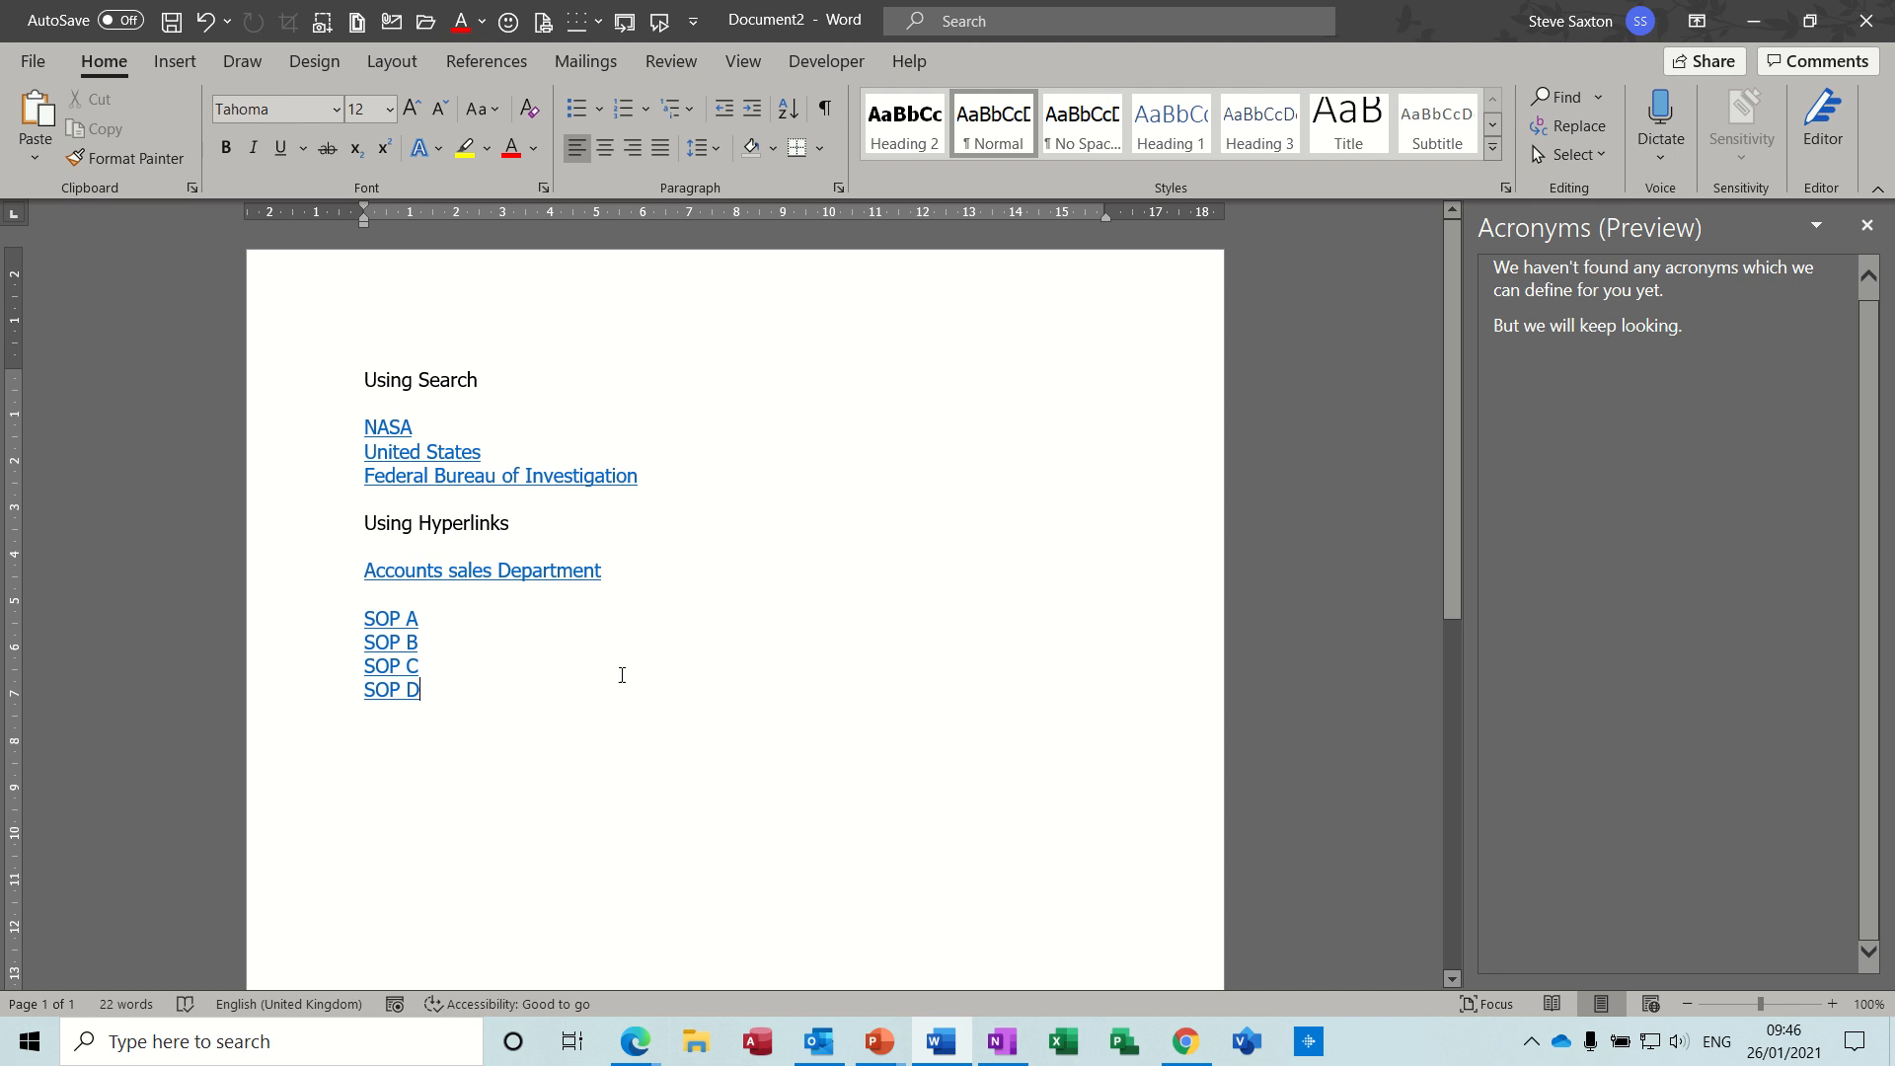
- Add the word NASA in a new paragraph below SOP D and run Word's web search on it
key(Return)
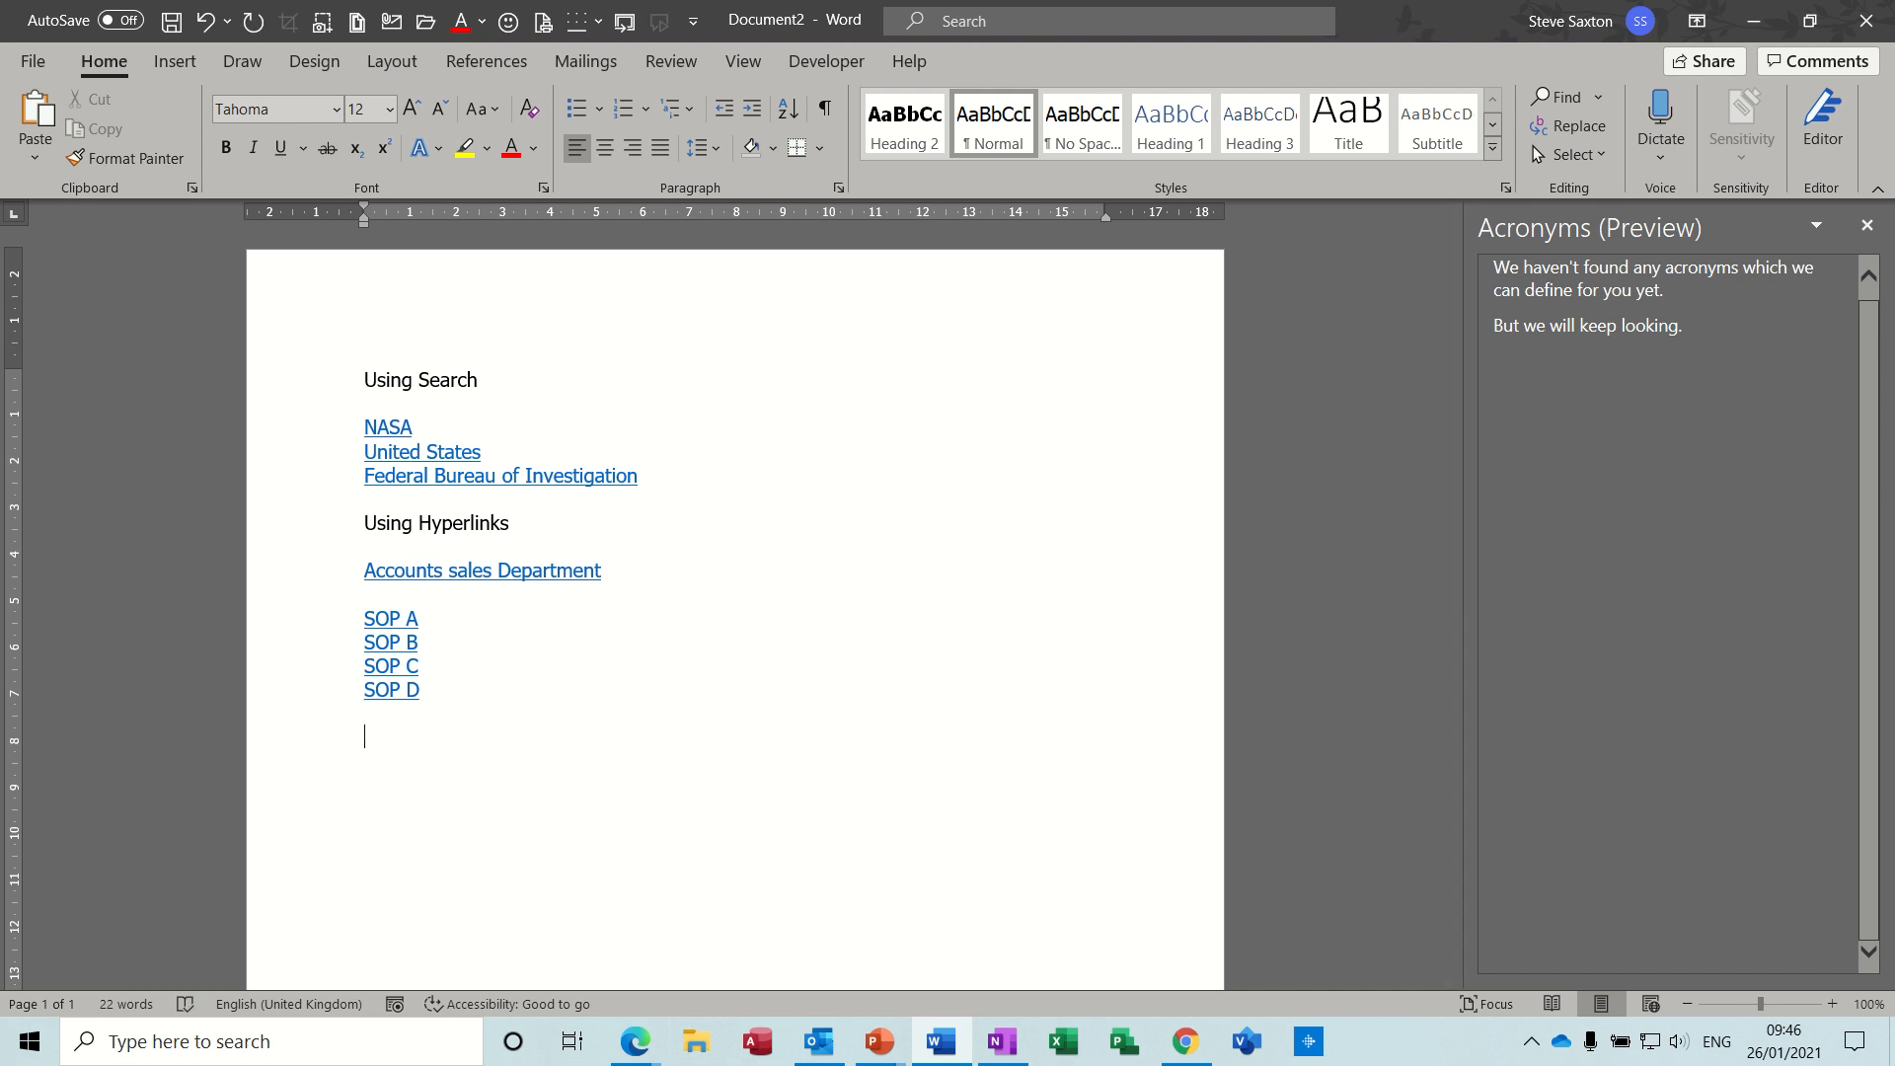
text(NASA)
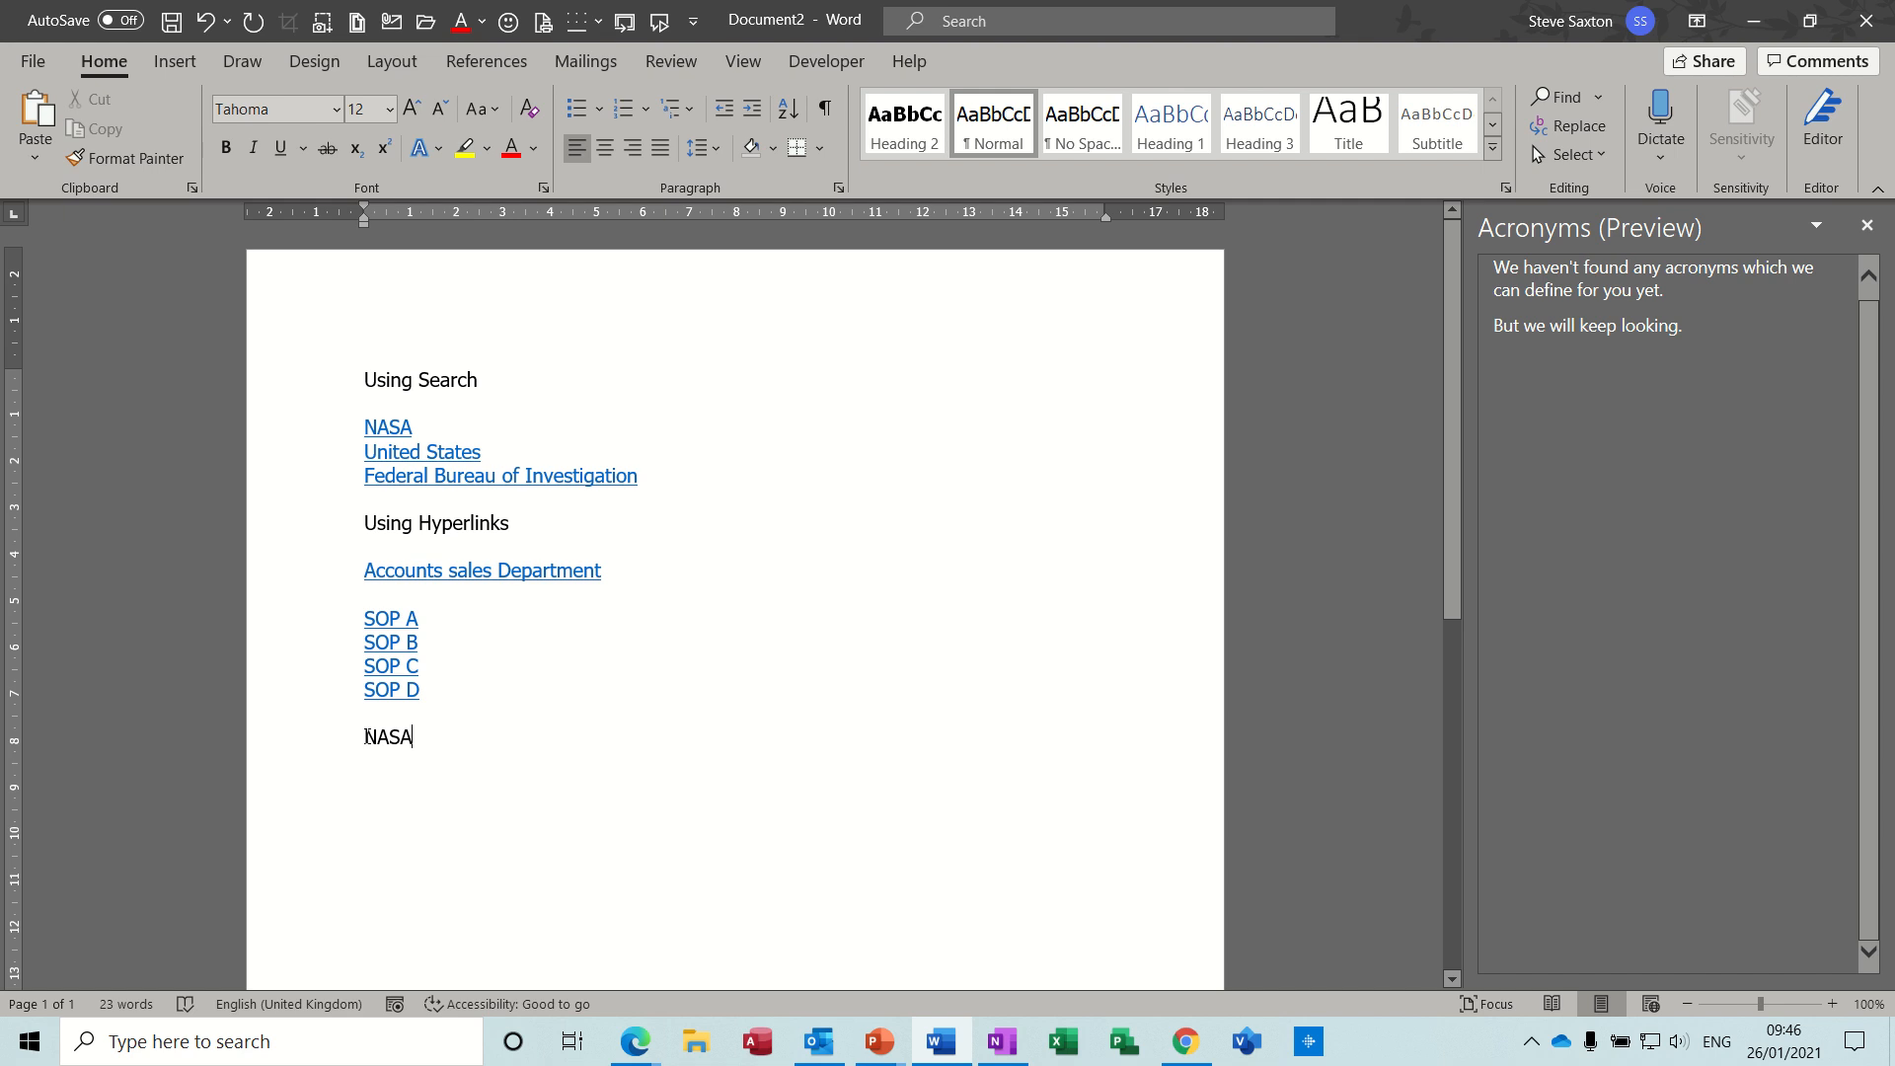
drag(376, 735, 400, 742)
right_click(400, 742)
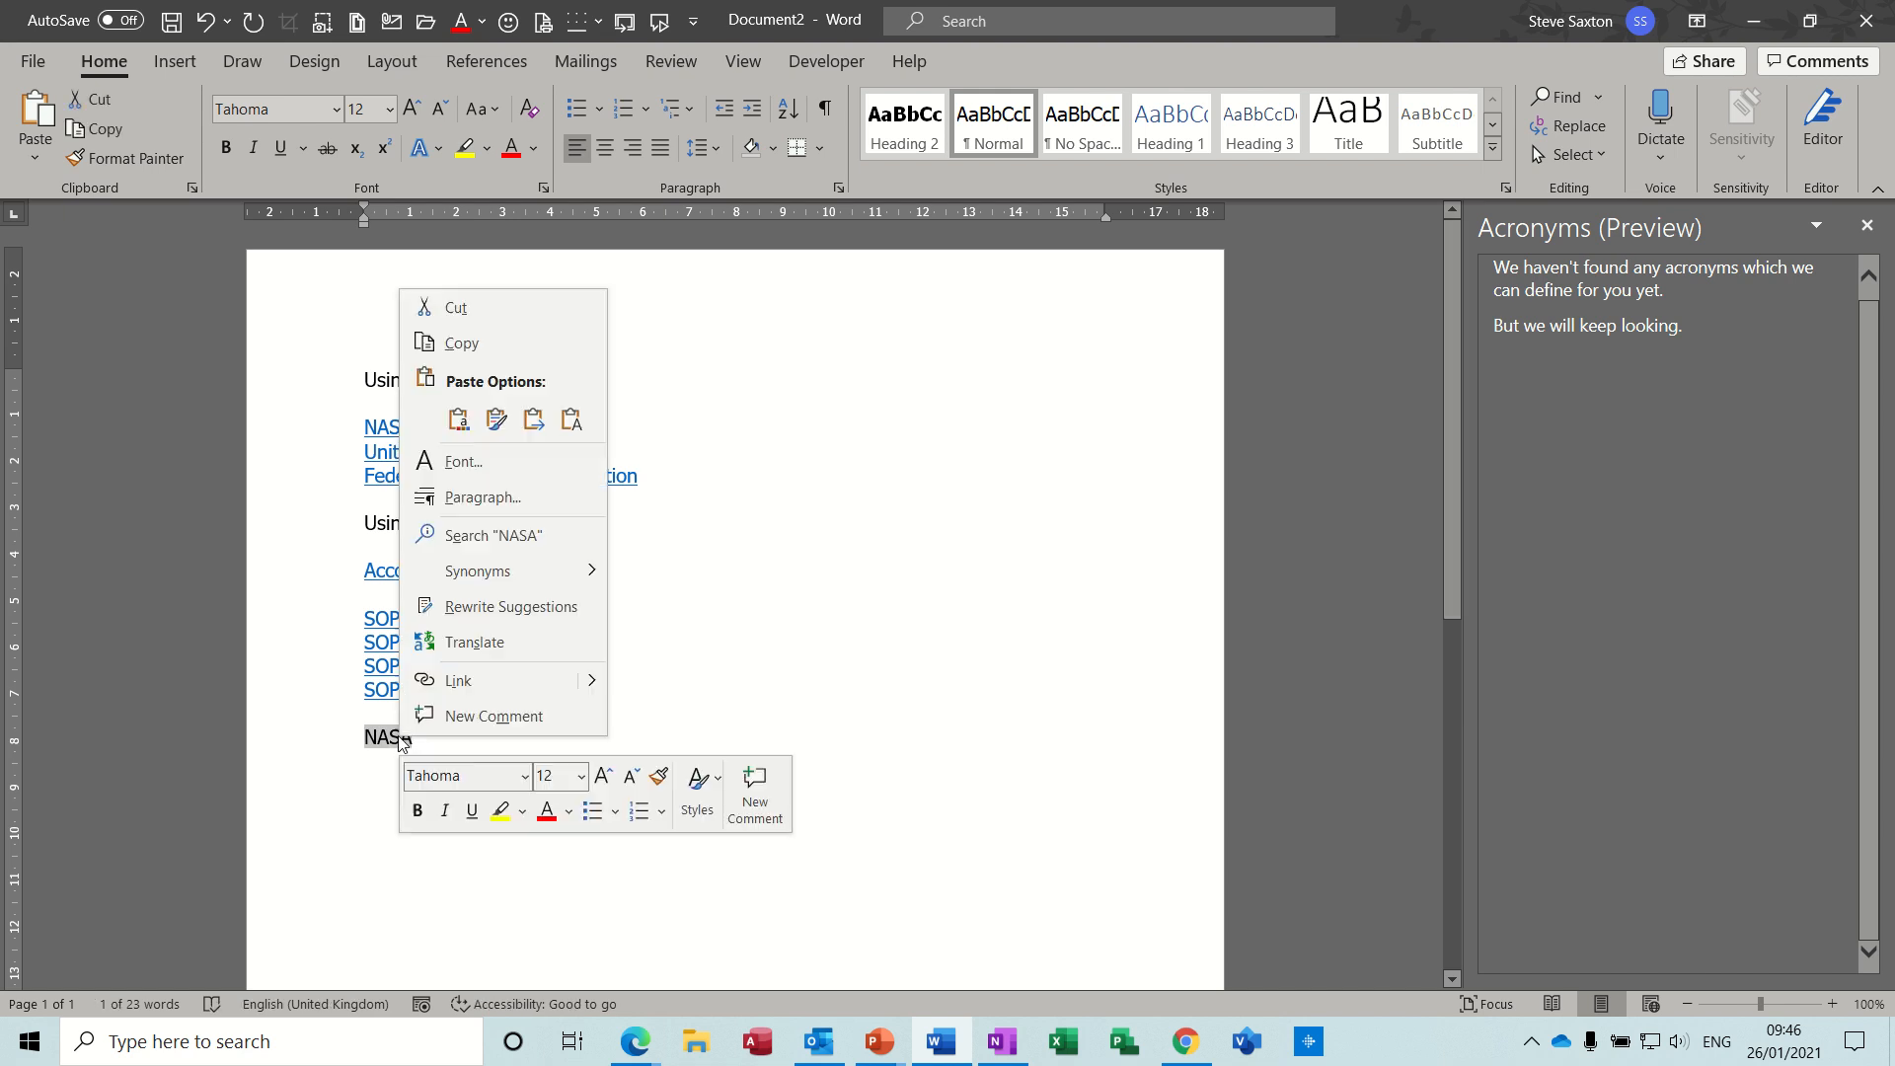
click(477, 536)
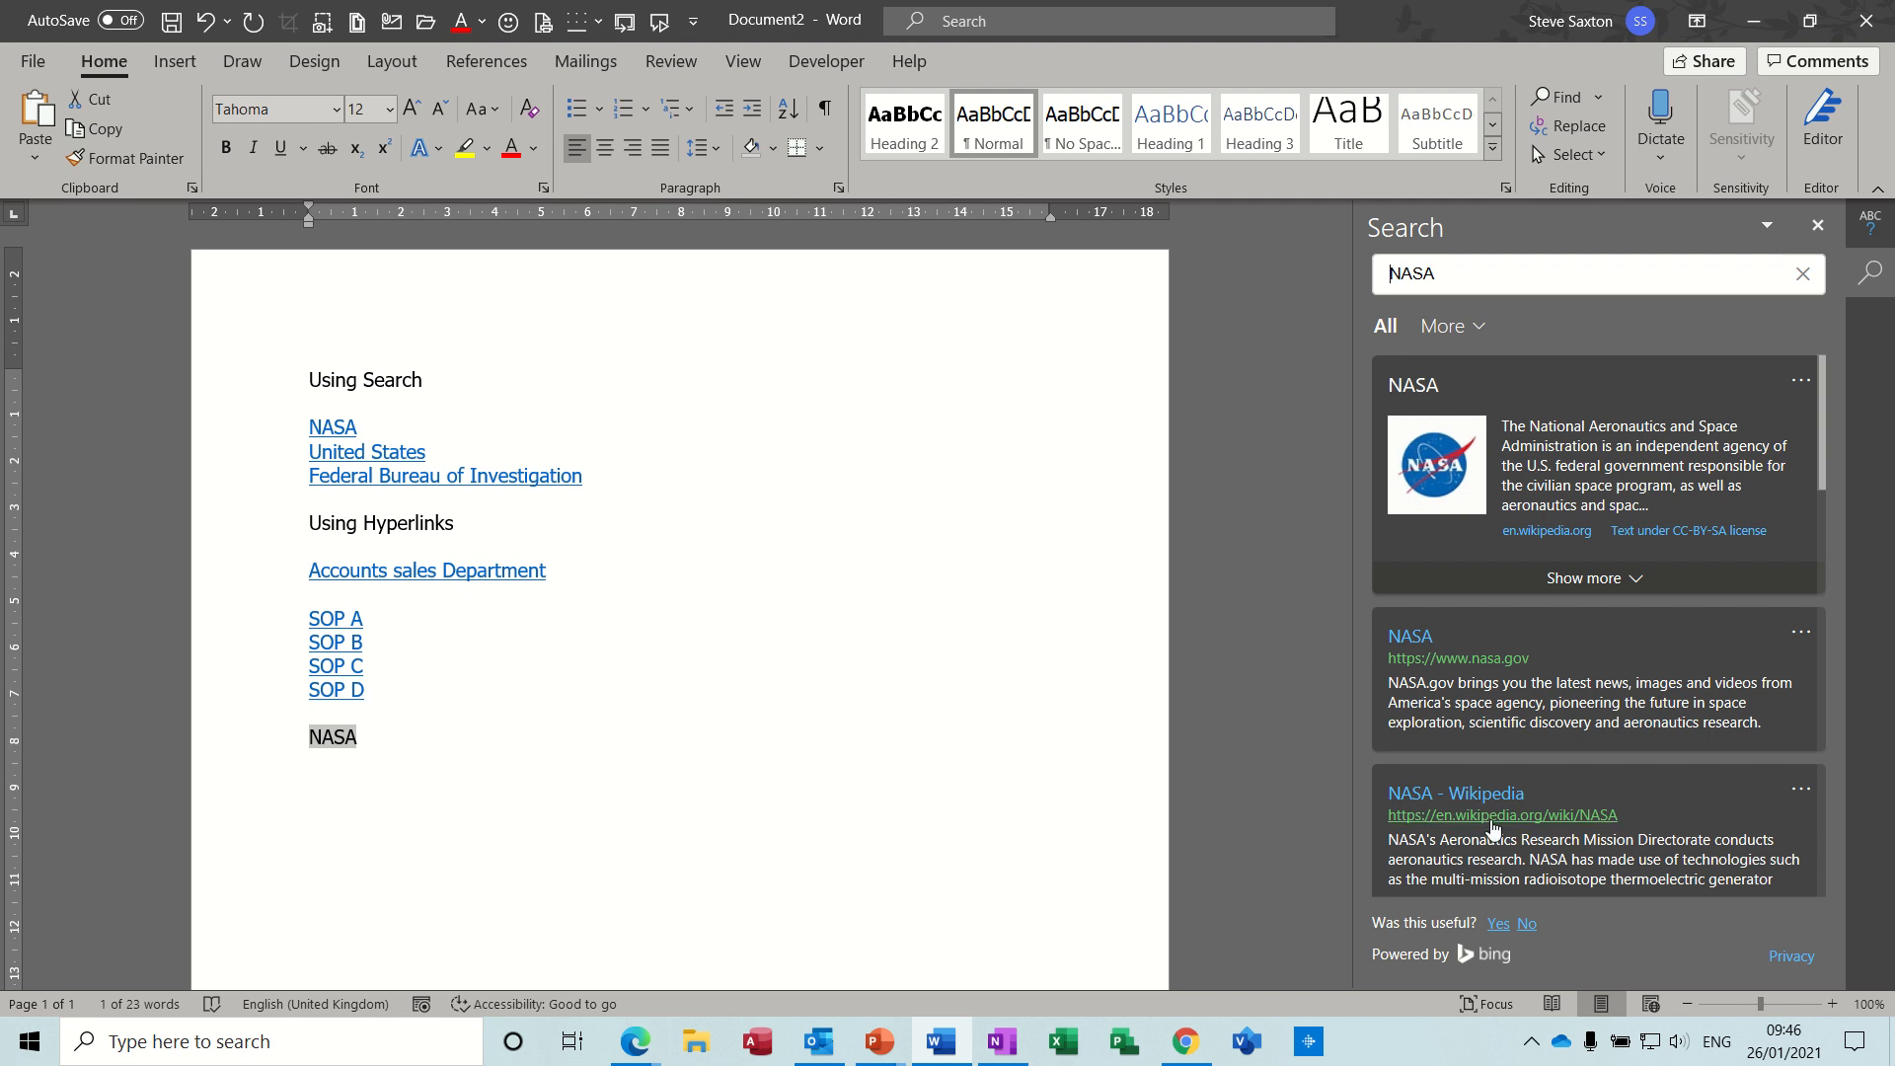
drag(1820, 442, 1840, 644)
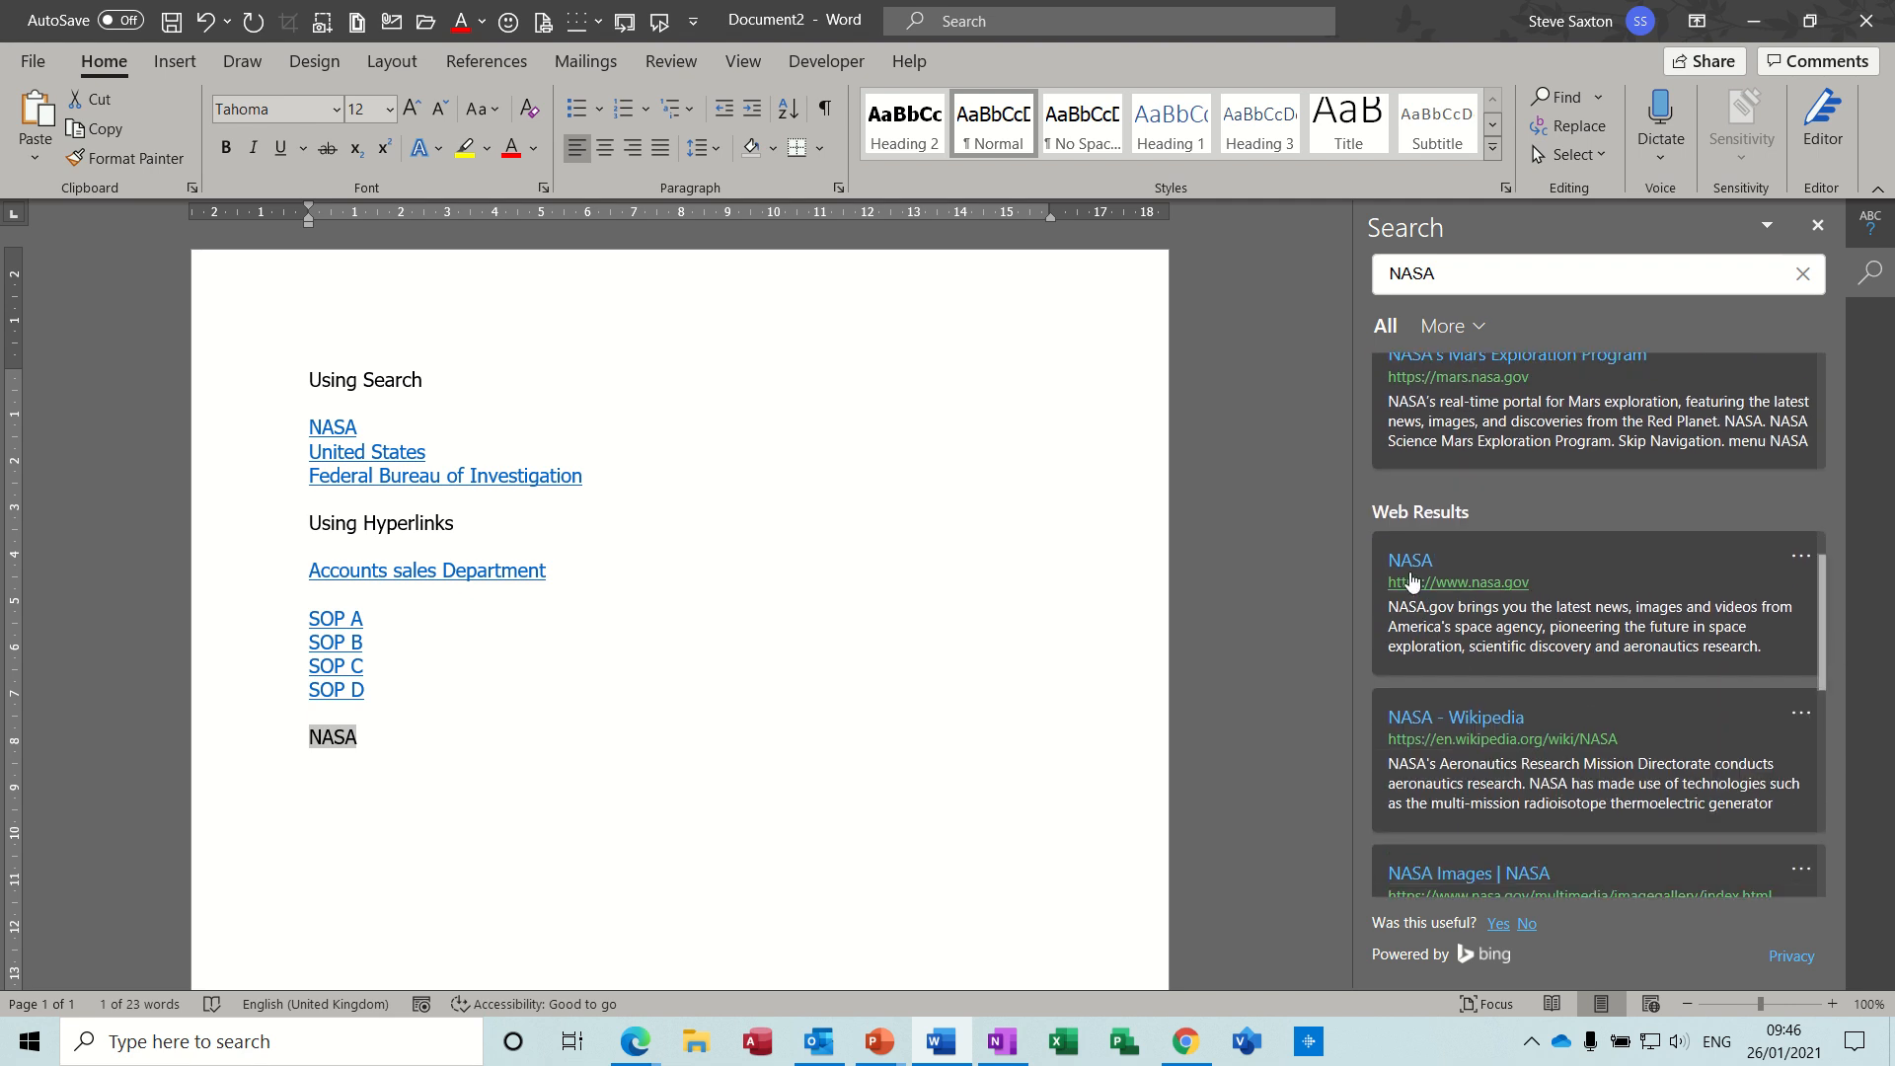
click(1799, 561)
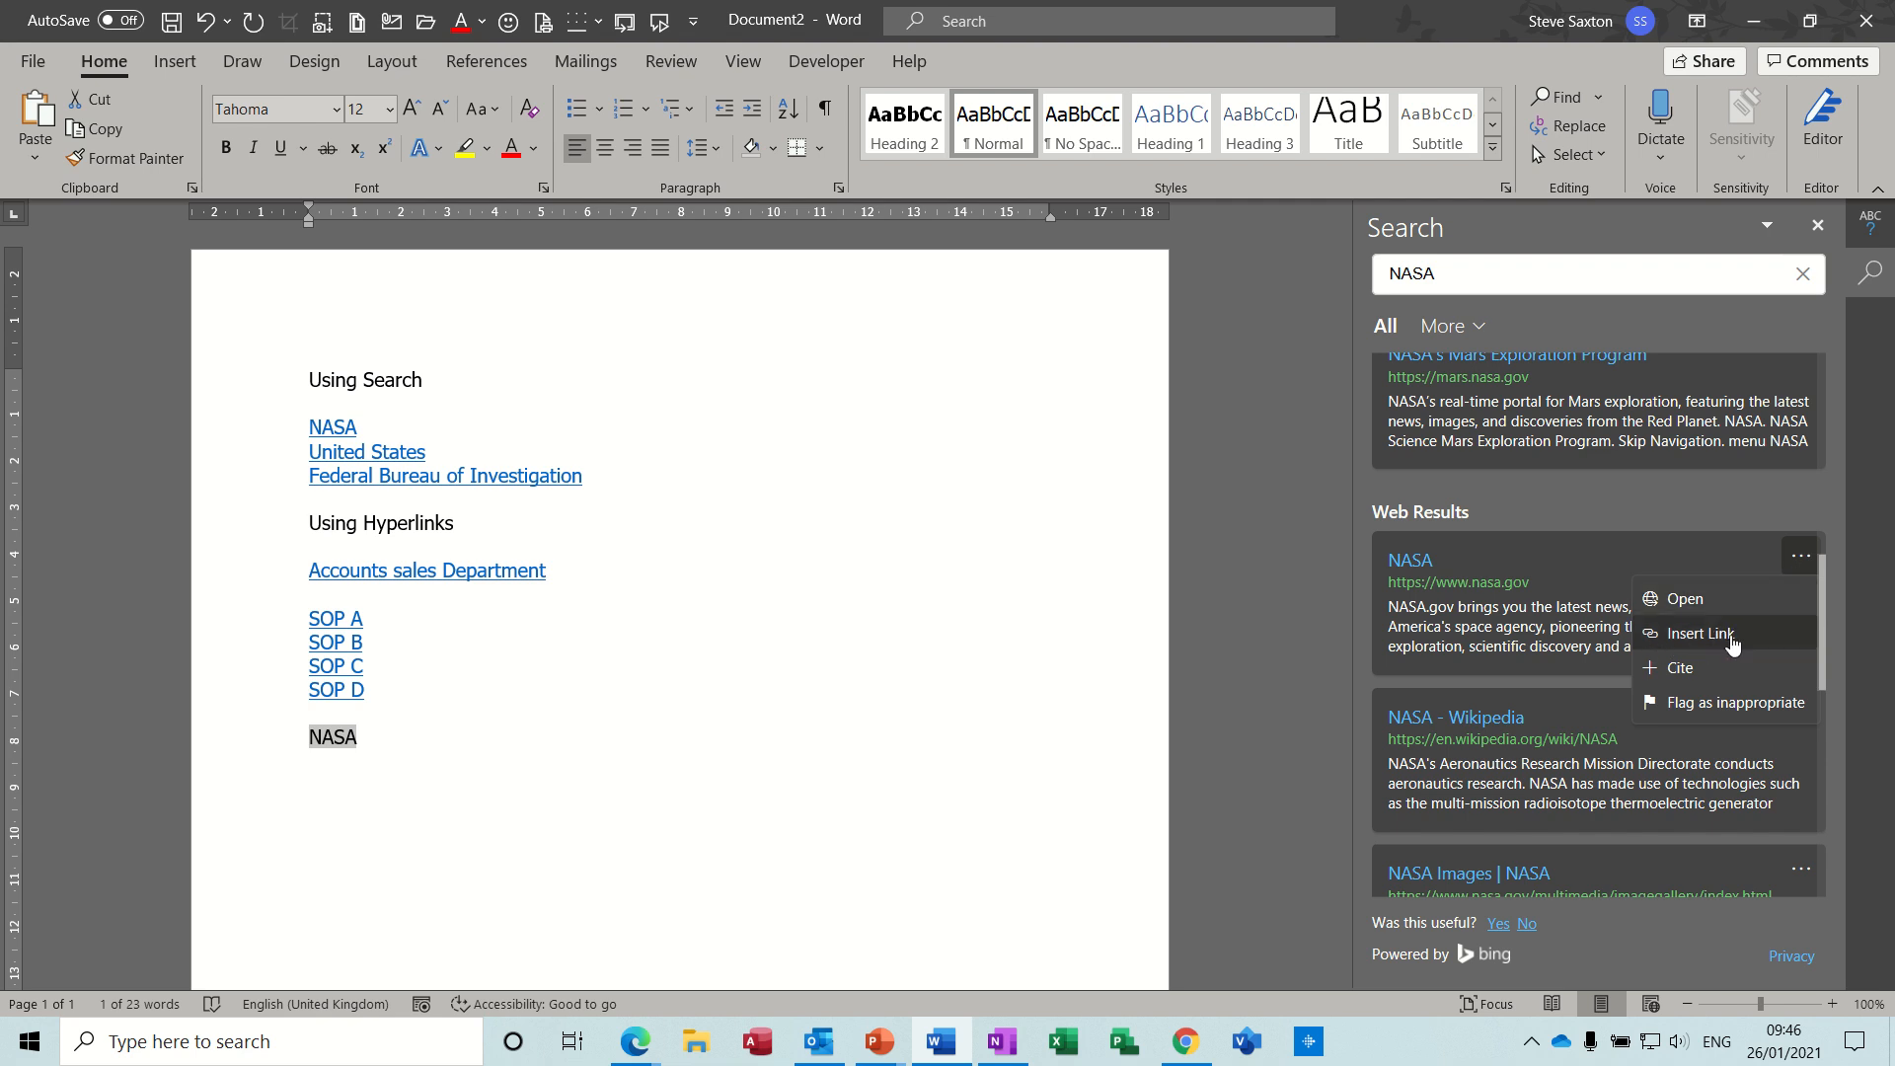
click(1699, 634)
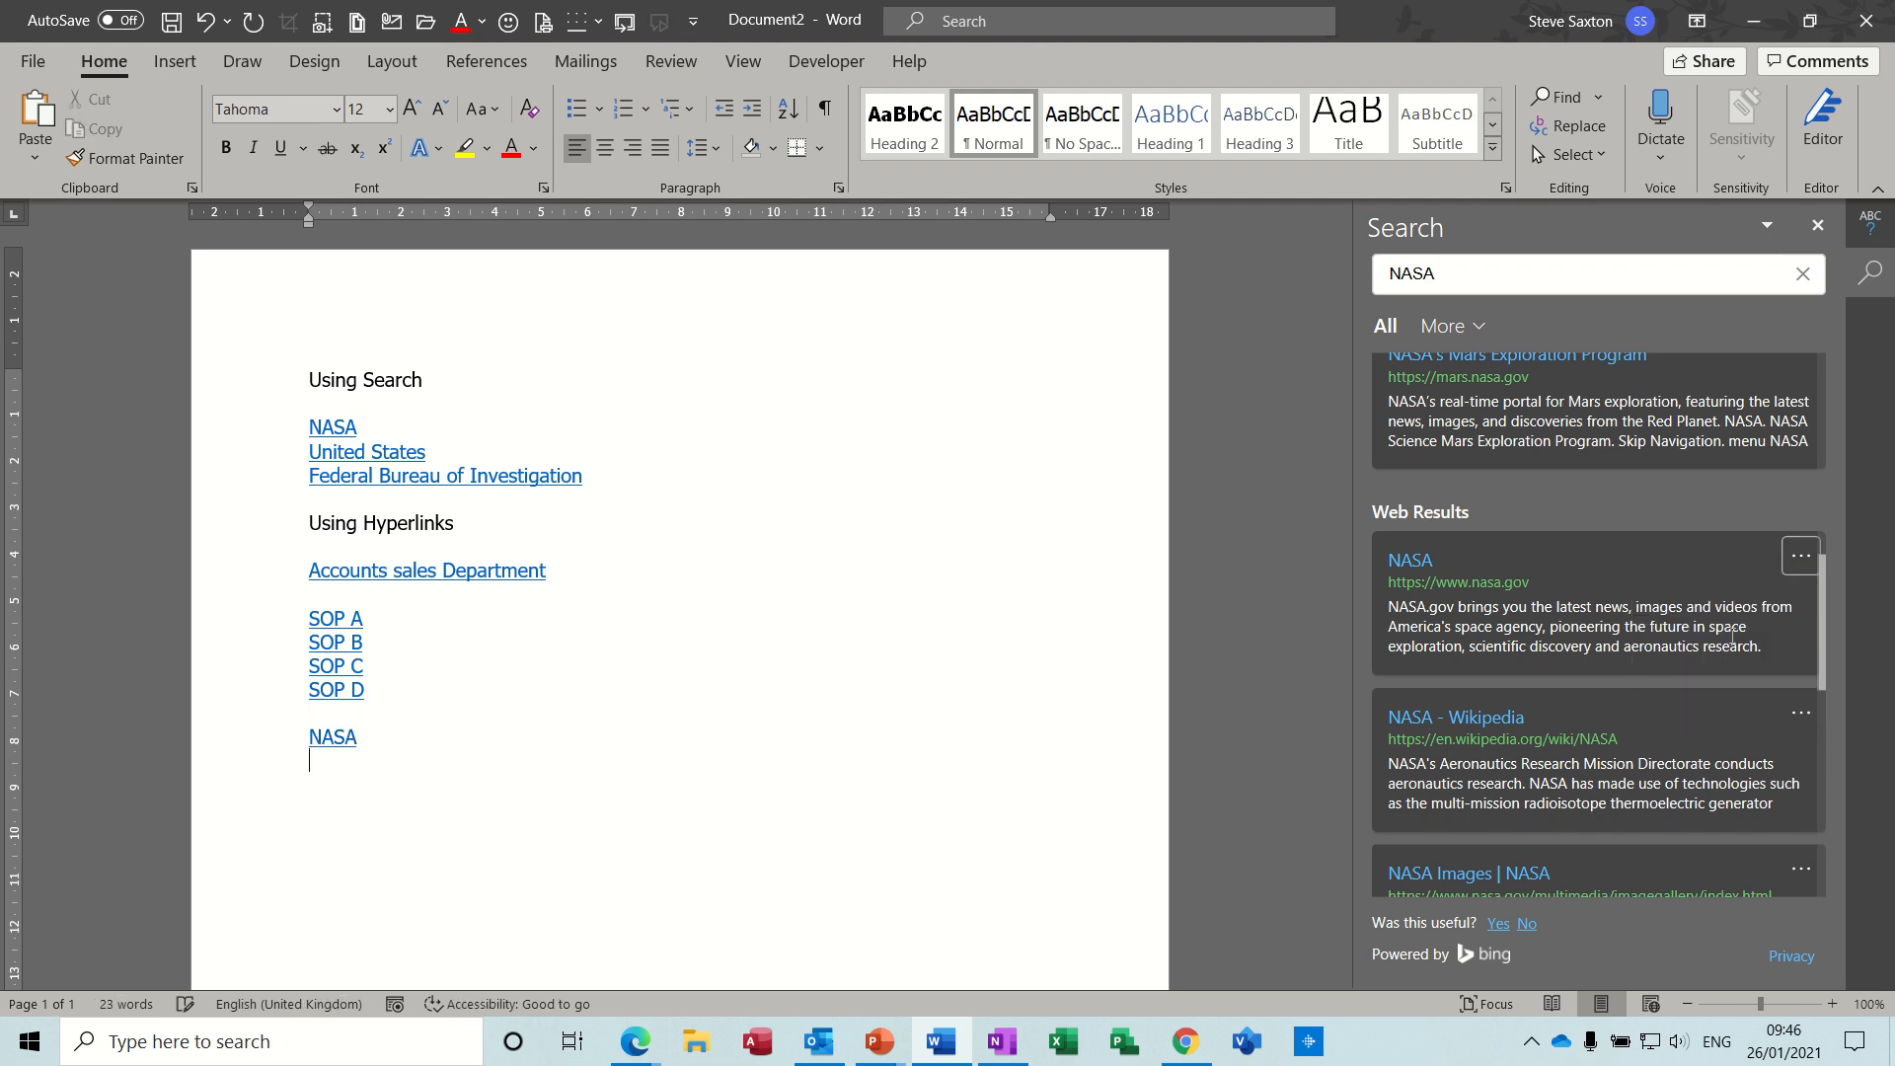
- Follow the new NASA link to test it, close the page in Chrome and return to Word
double_click(332, 735)
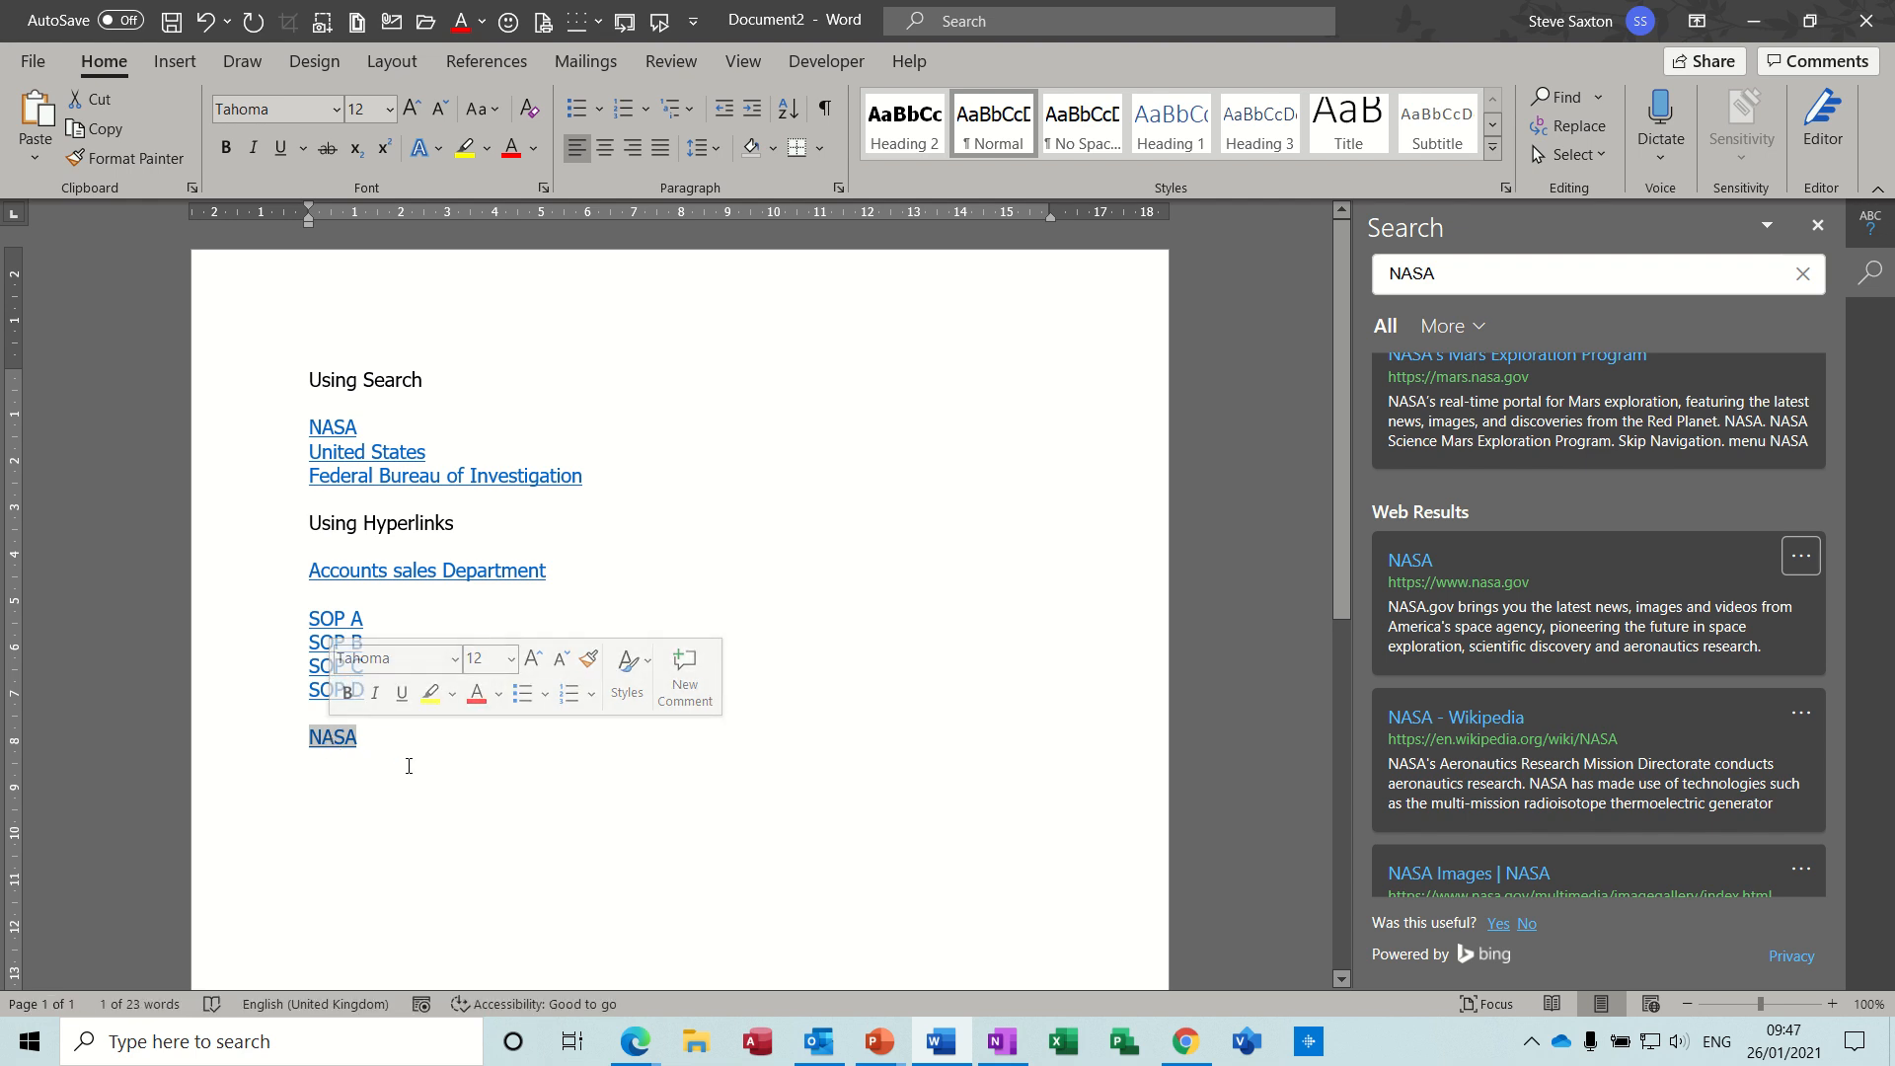
ctrl+click(337, 742)
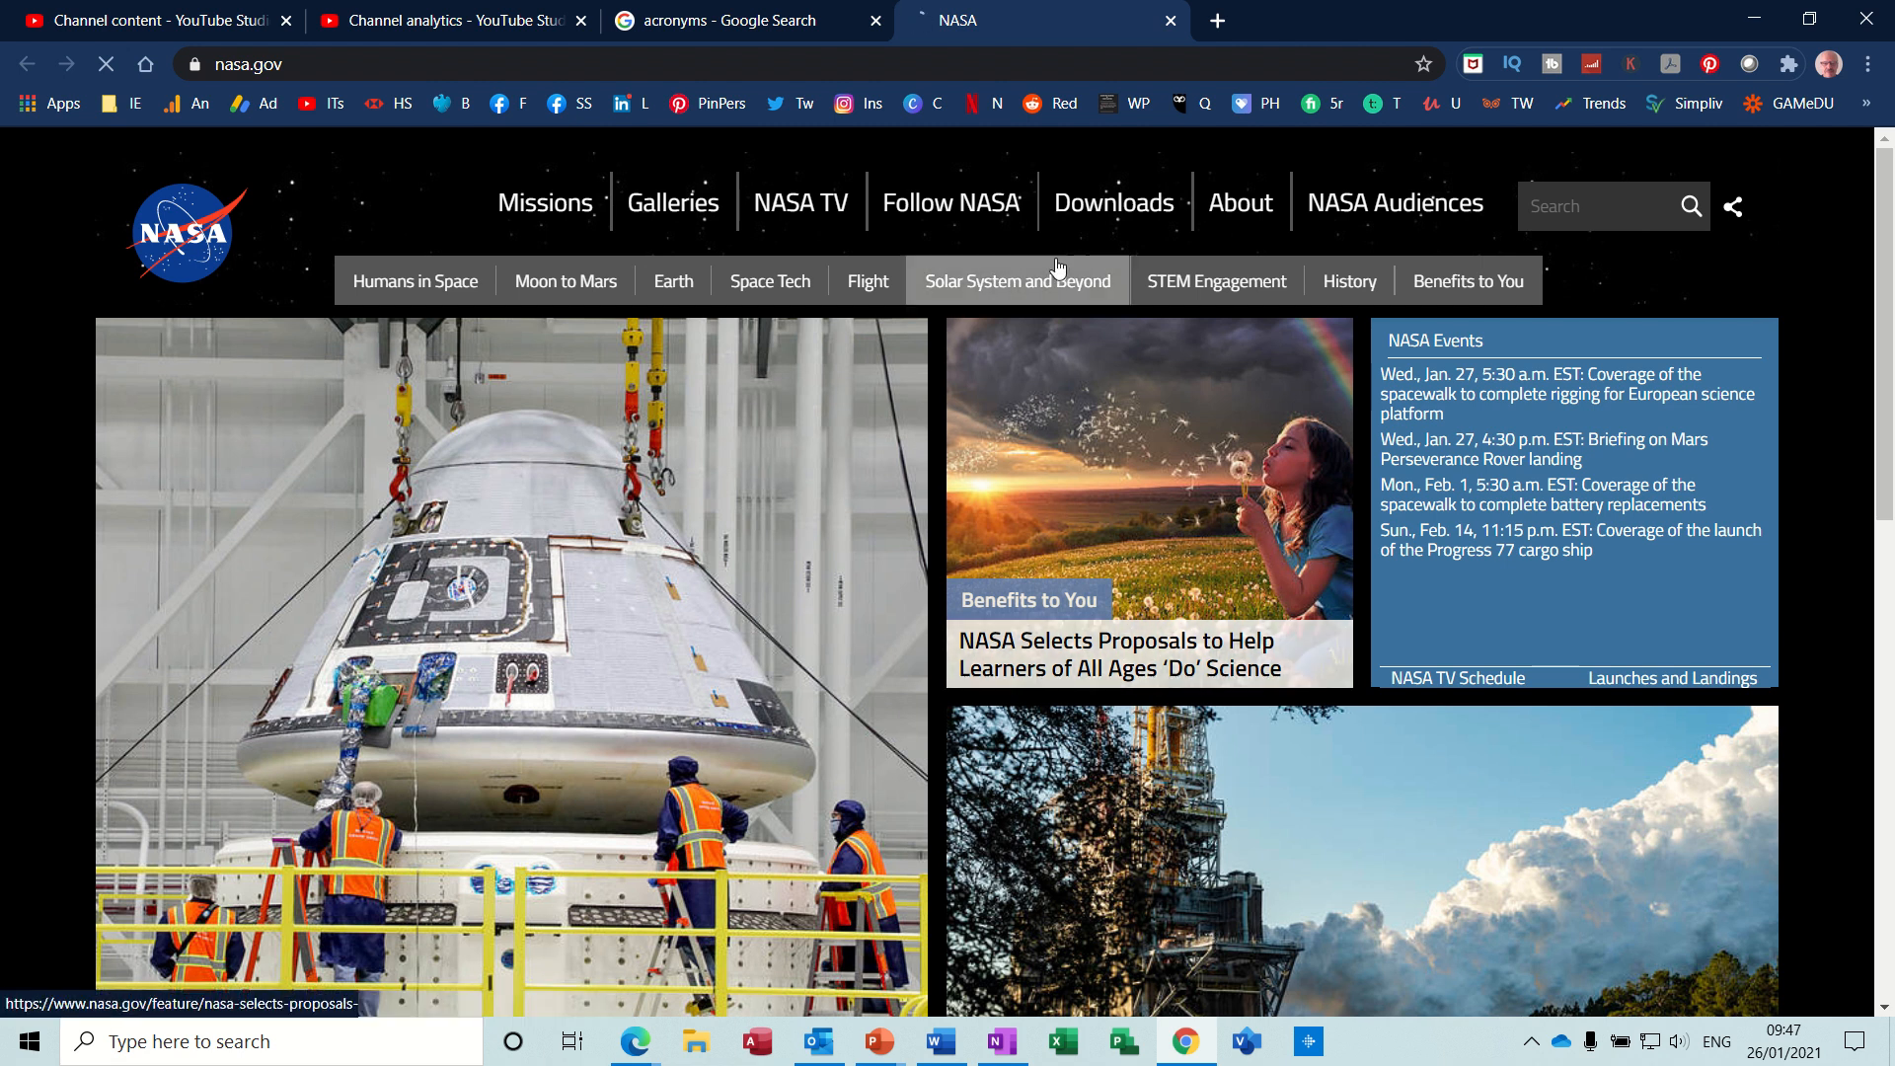
click(1170, 21)
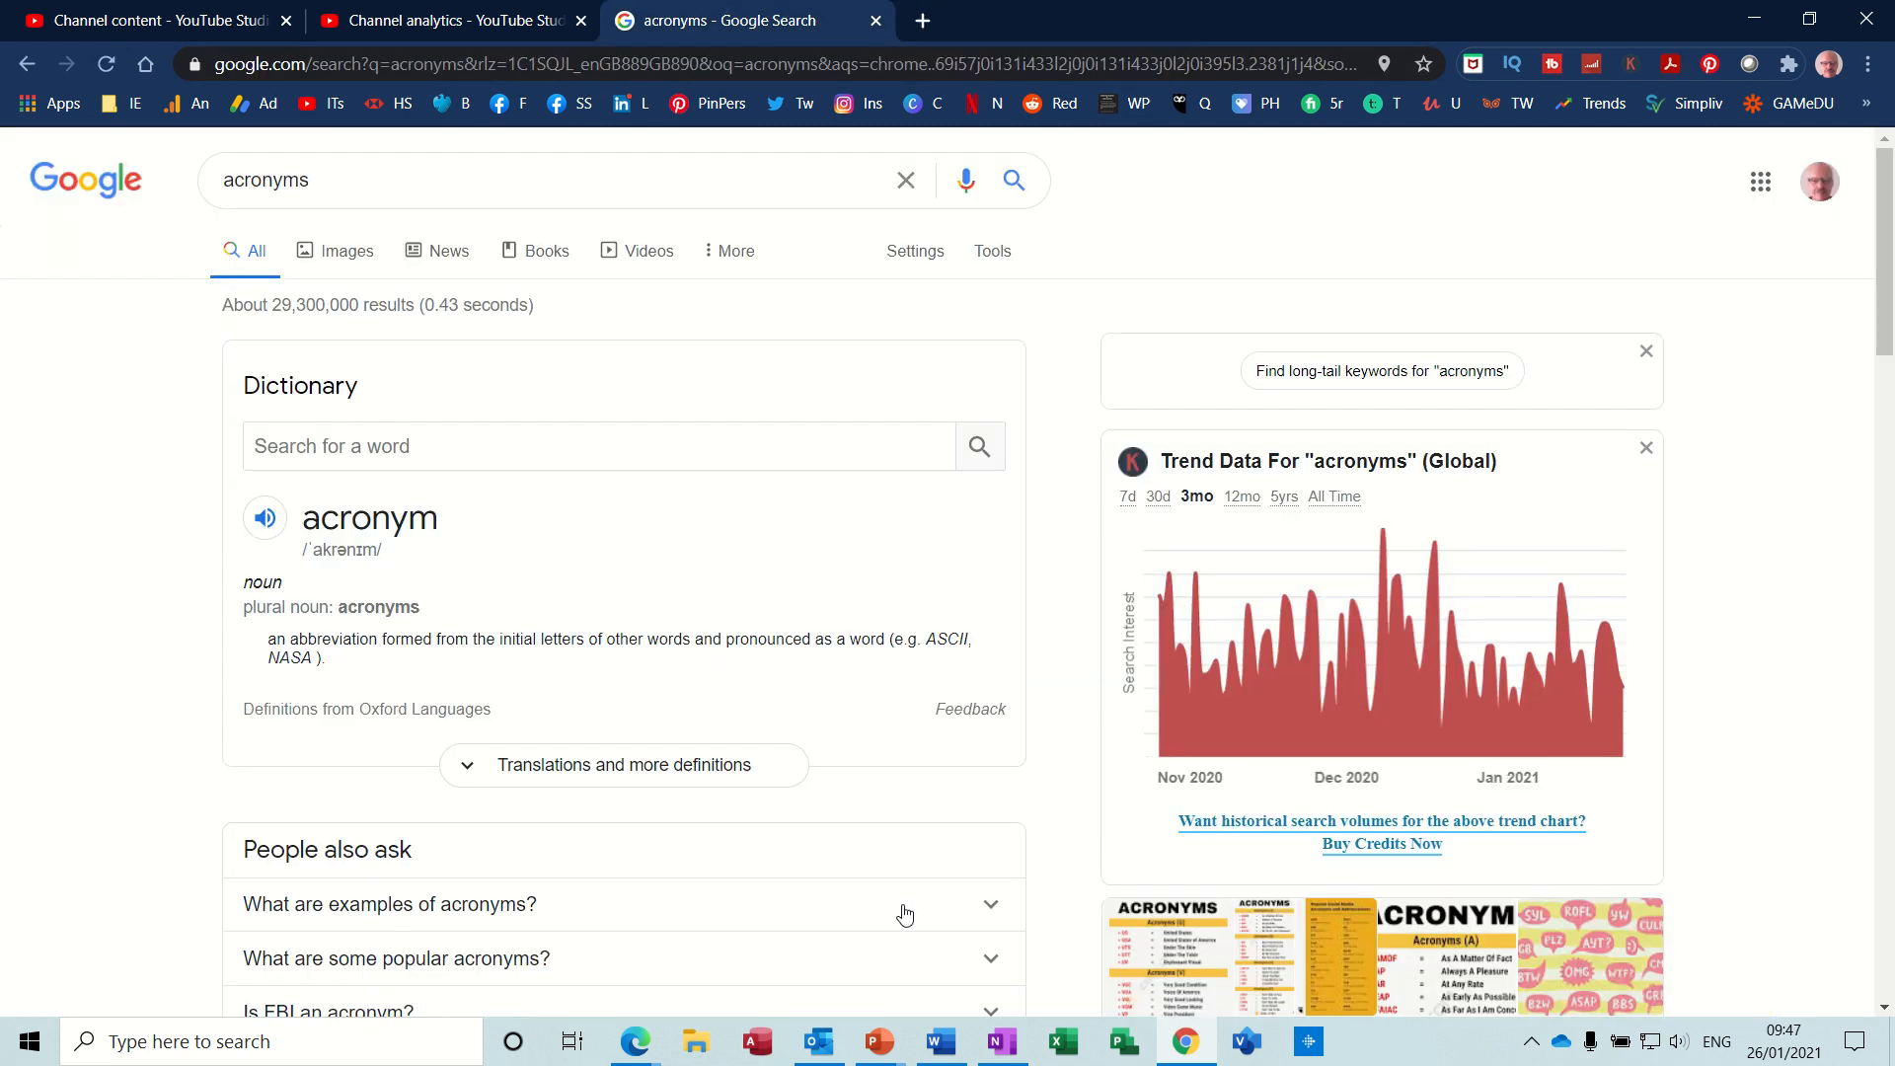
click(941, 1041)
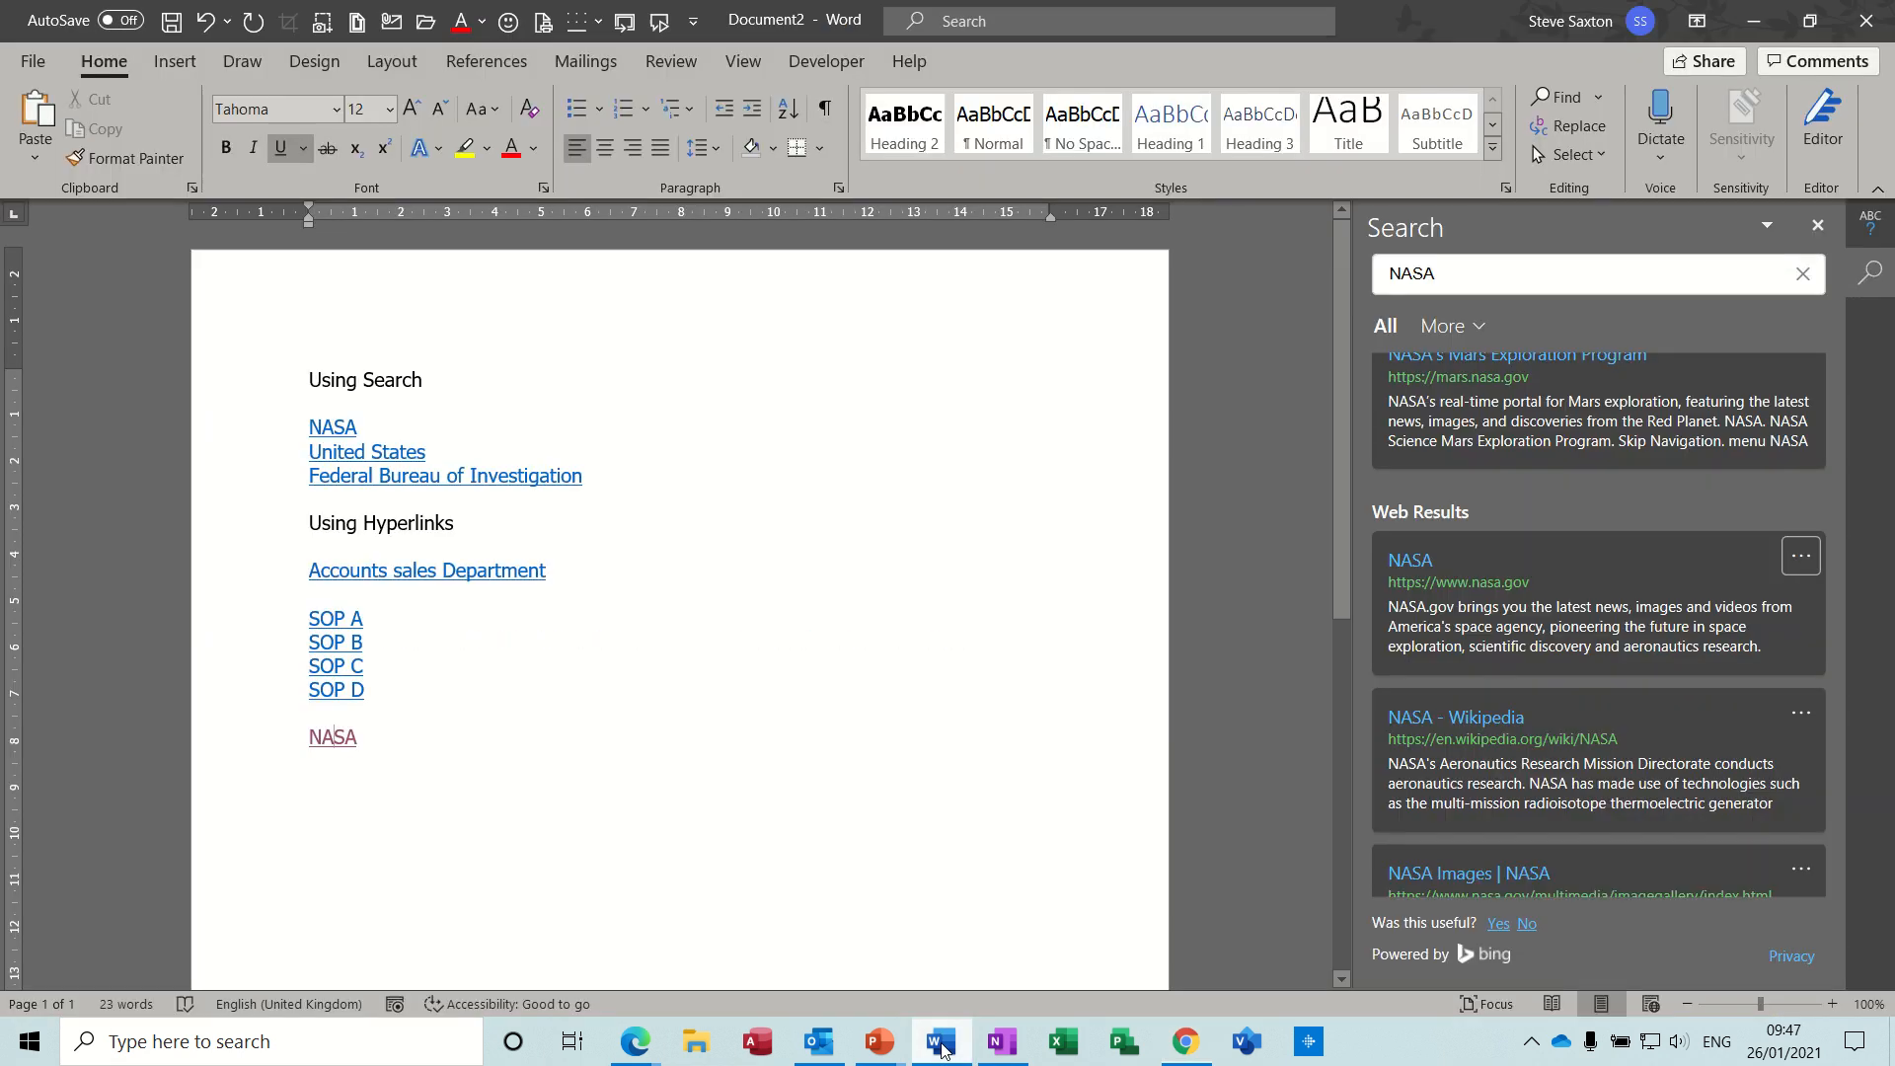
- Add FBI on a new line below the new NASA link and run the web search on it
click(415, 742)
key(Return)
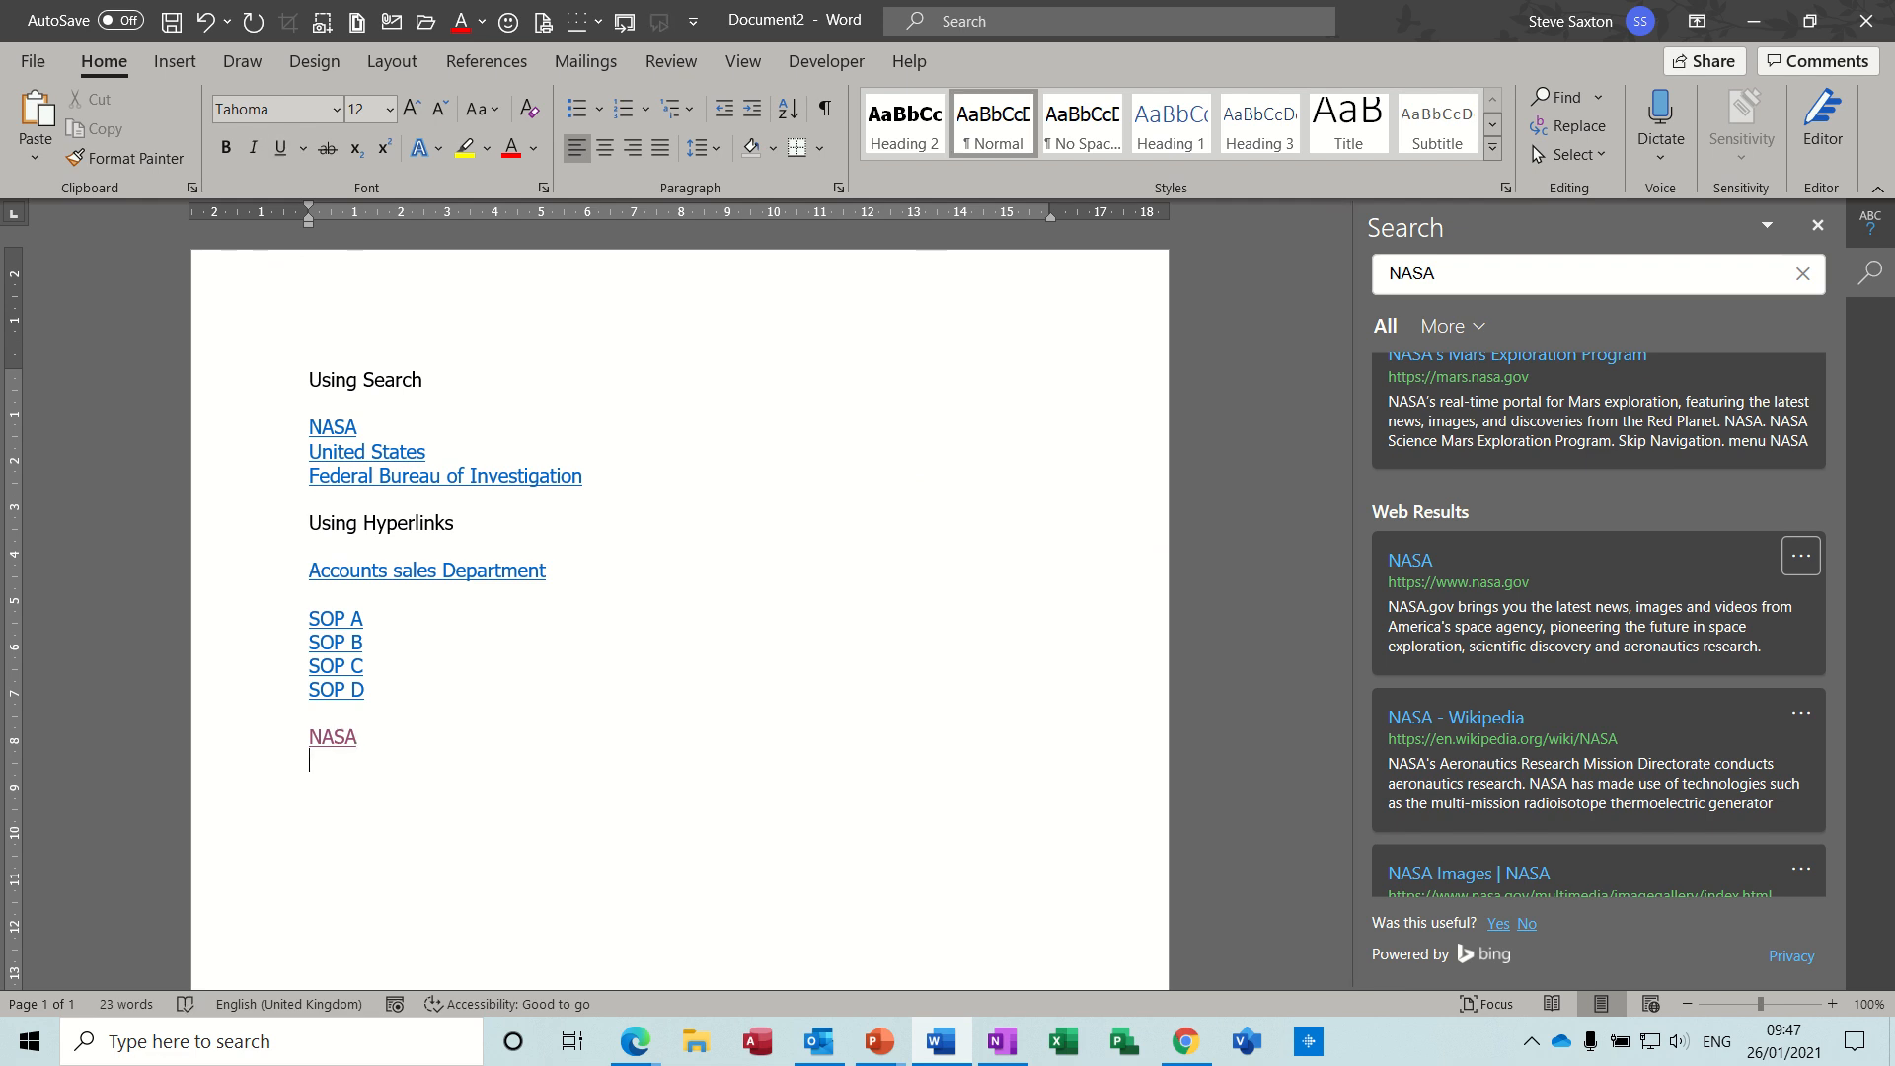
text(FBI)
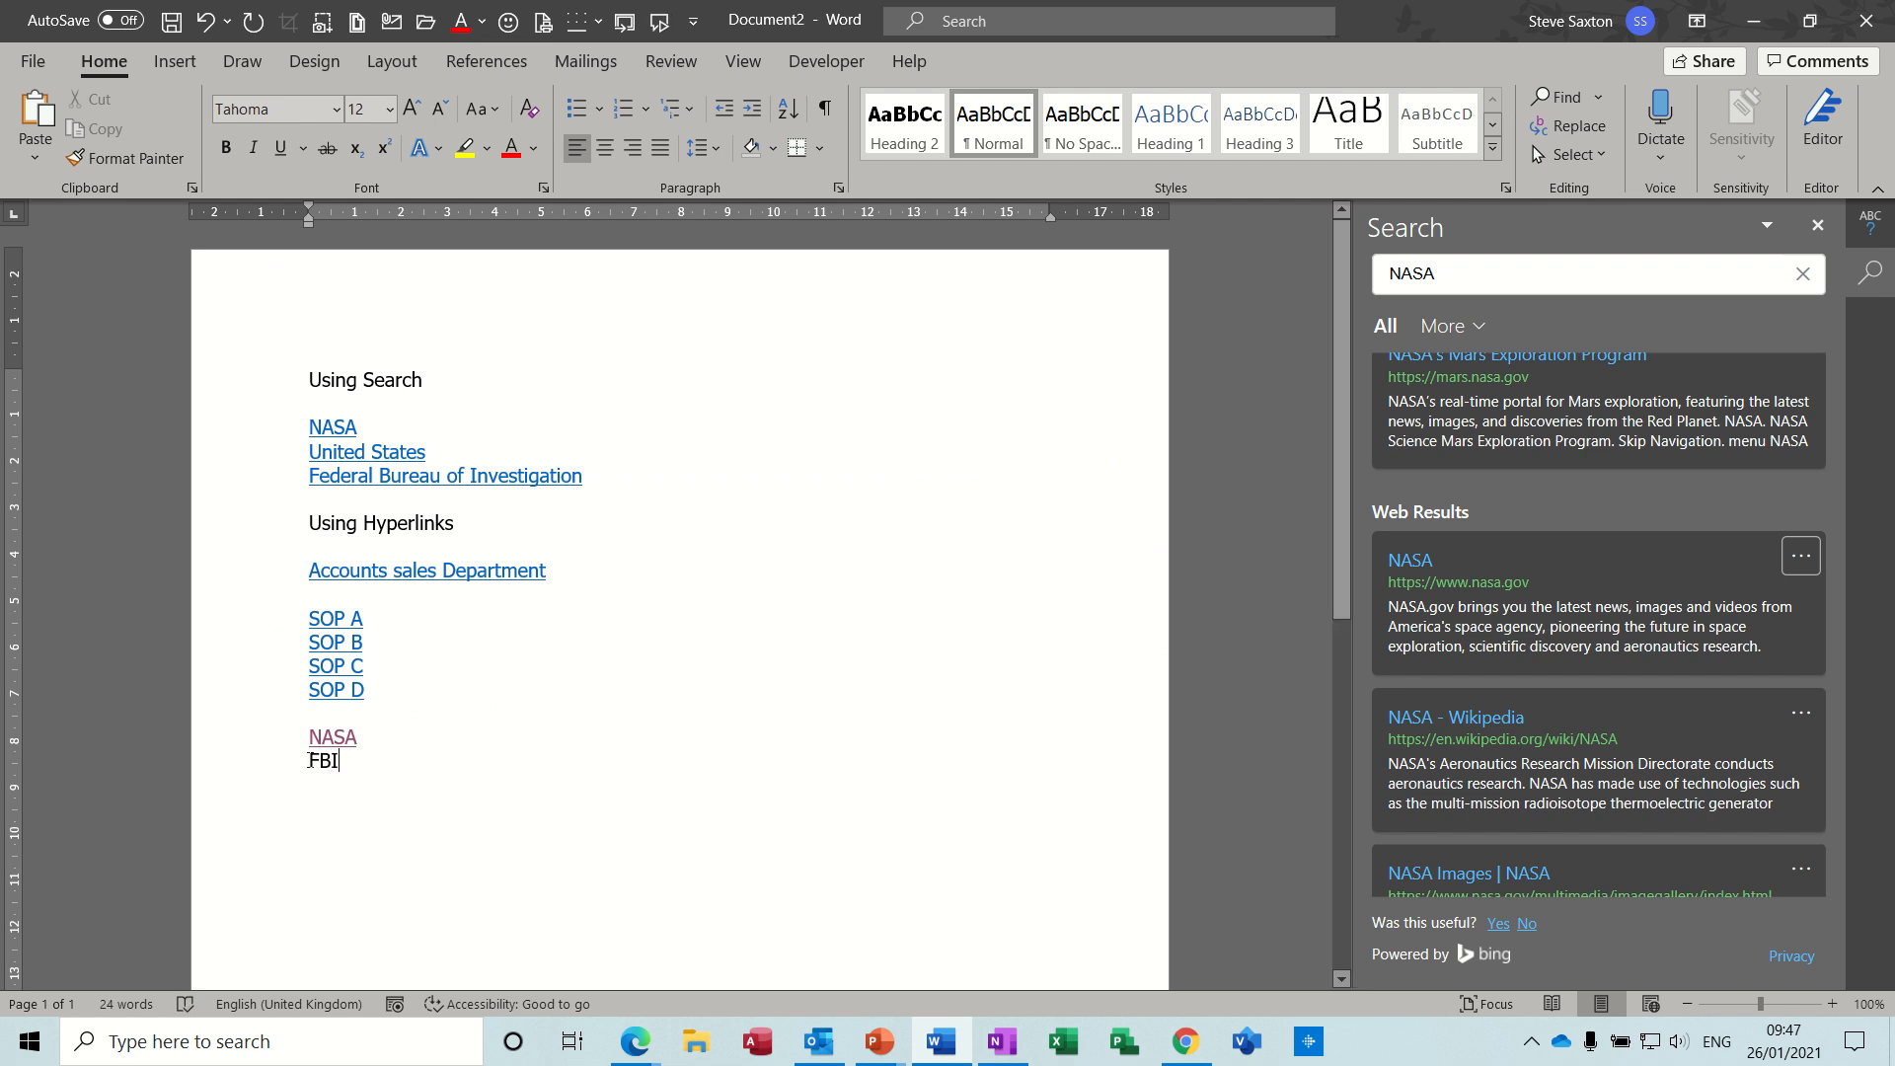
drag(312, 760, 349, 762)
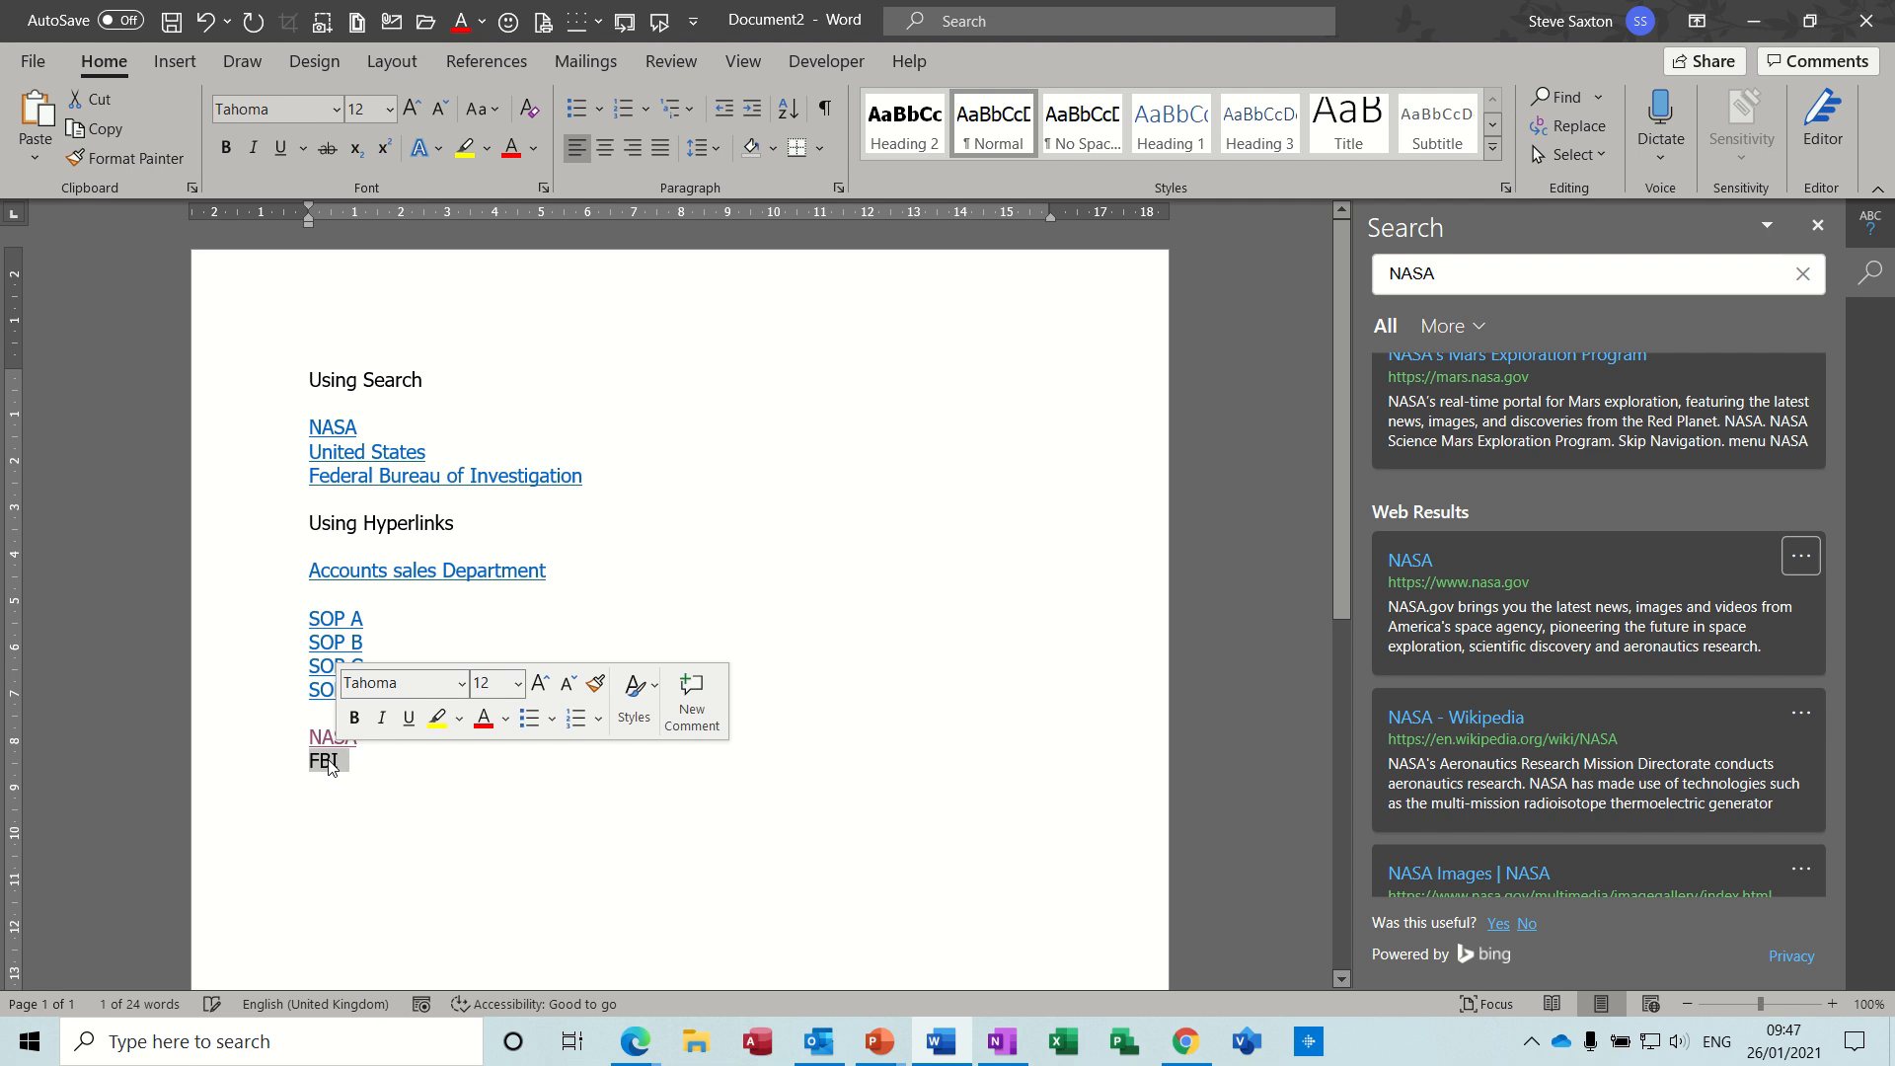
right_click(331, 766)
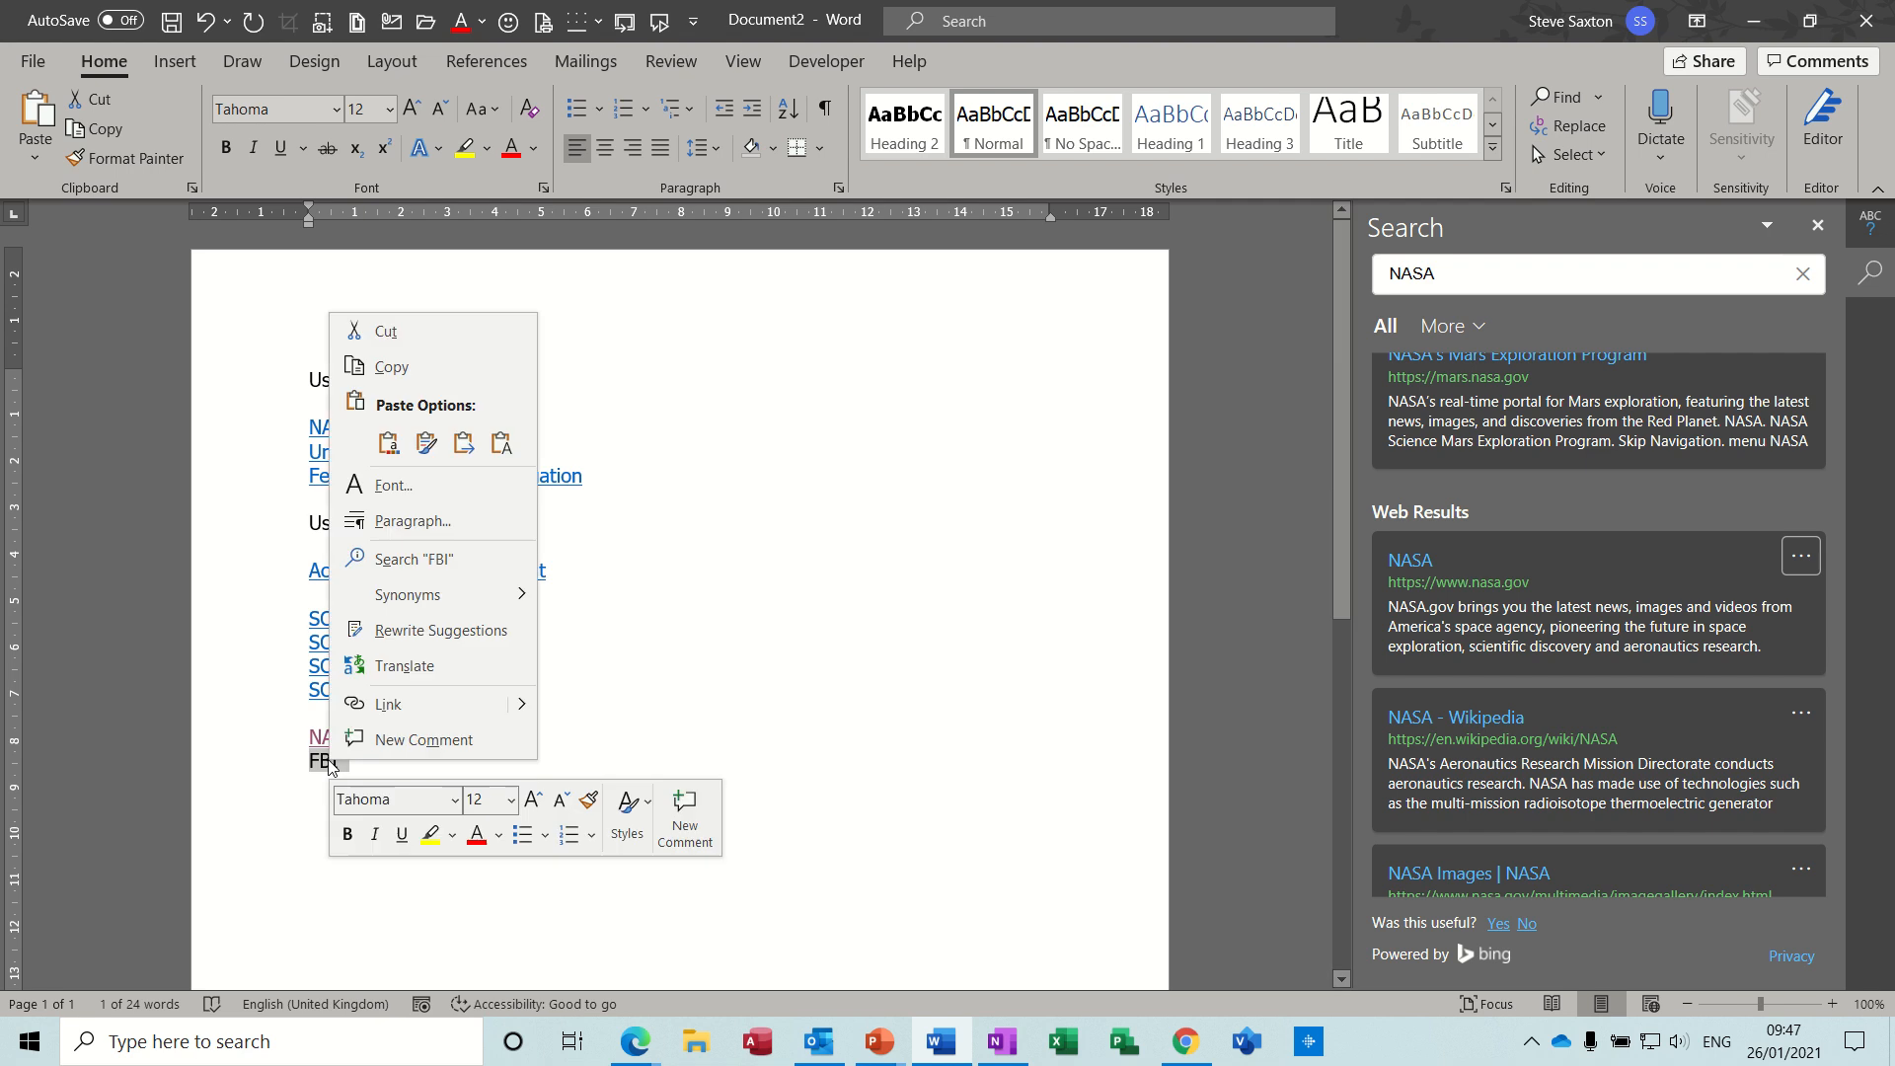
click(400, 566)
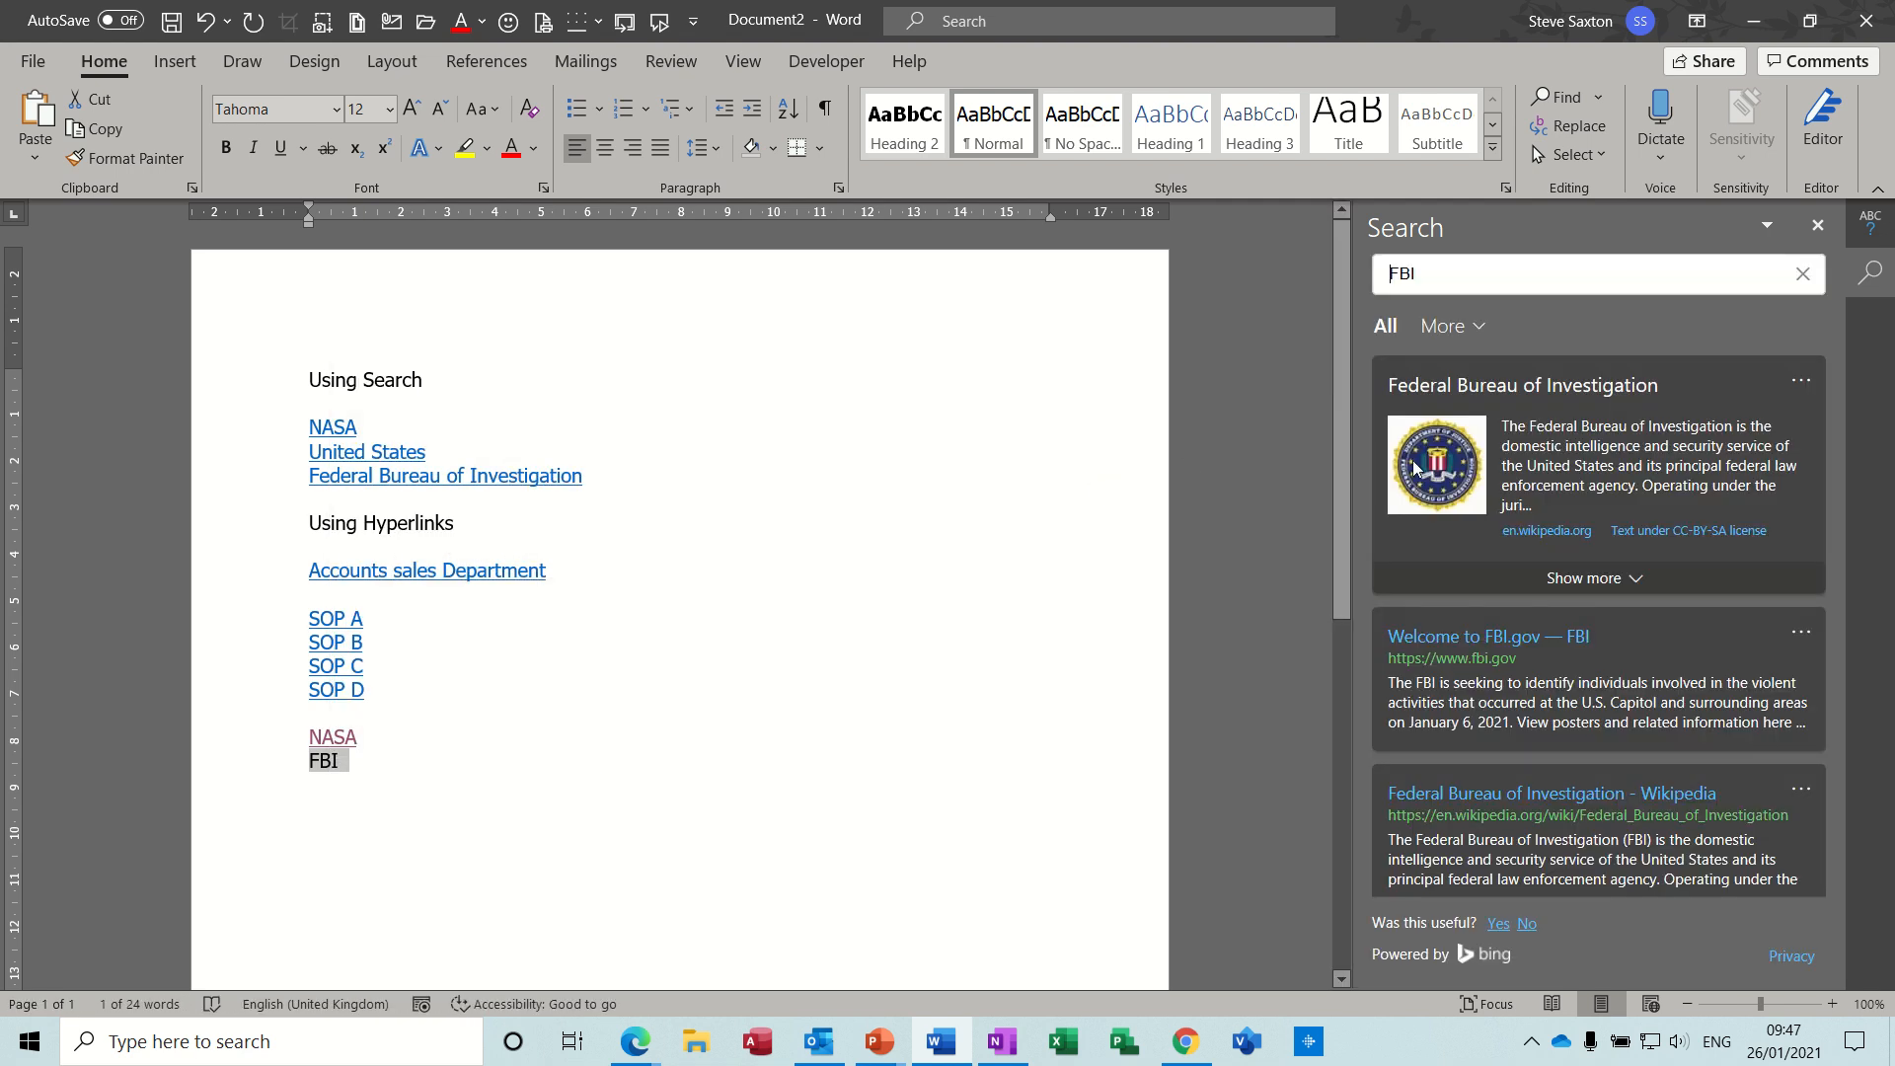
- Replace FBI with a link from the Federal Bureau of Investigation result, follow it to test it, and return to Word
click(1798, 393)
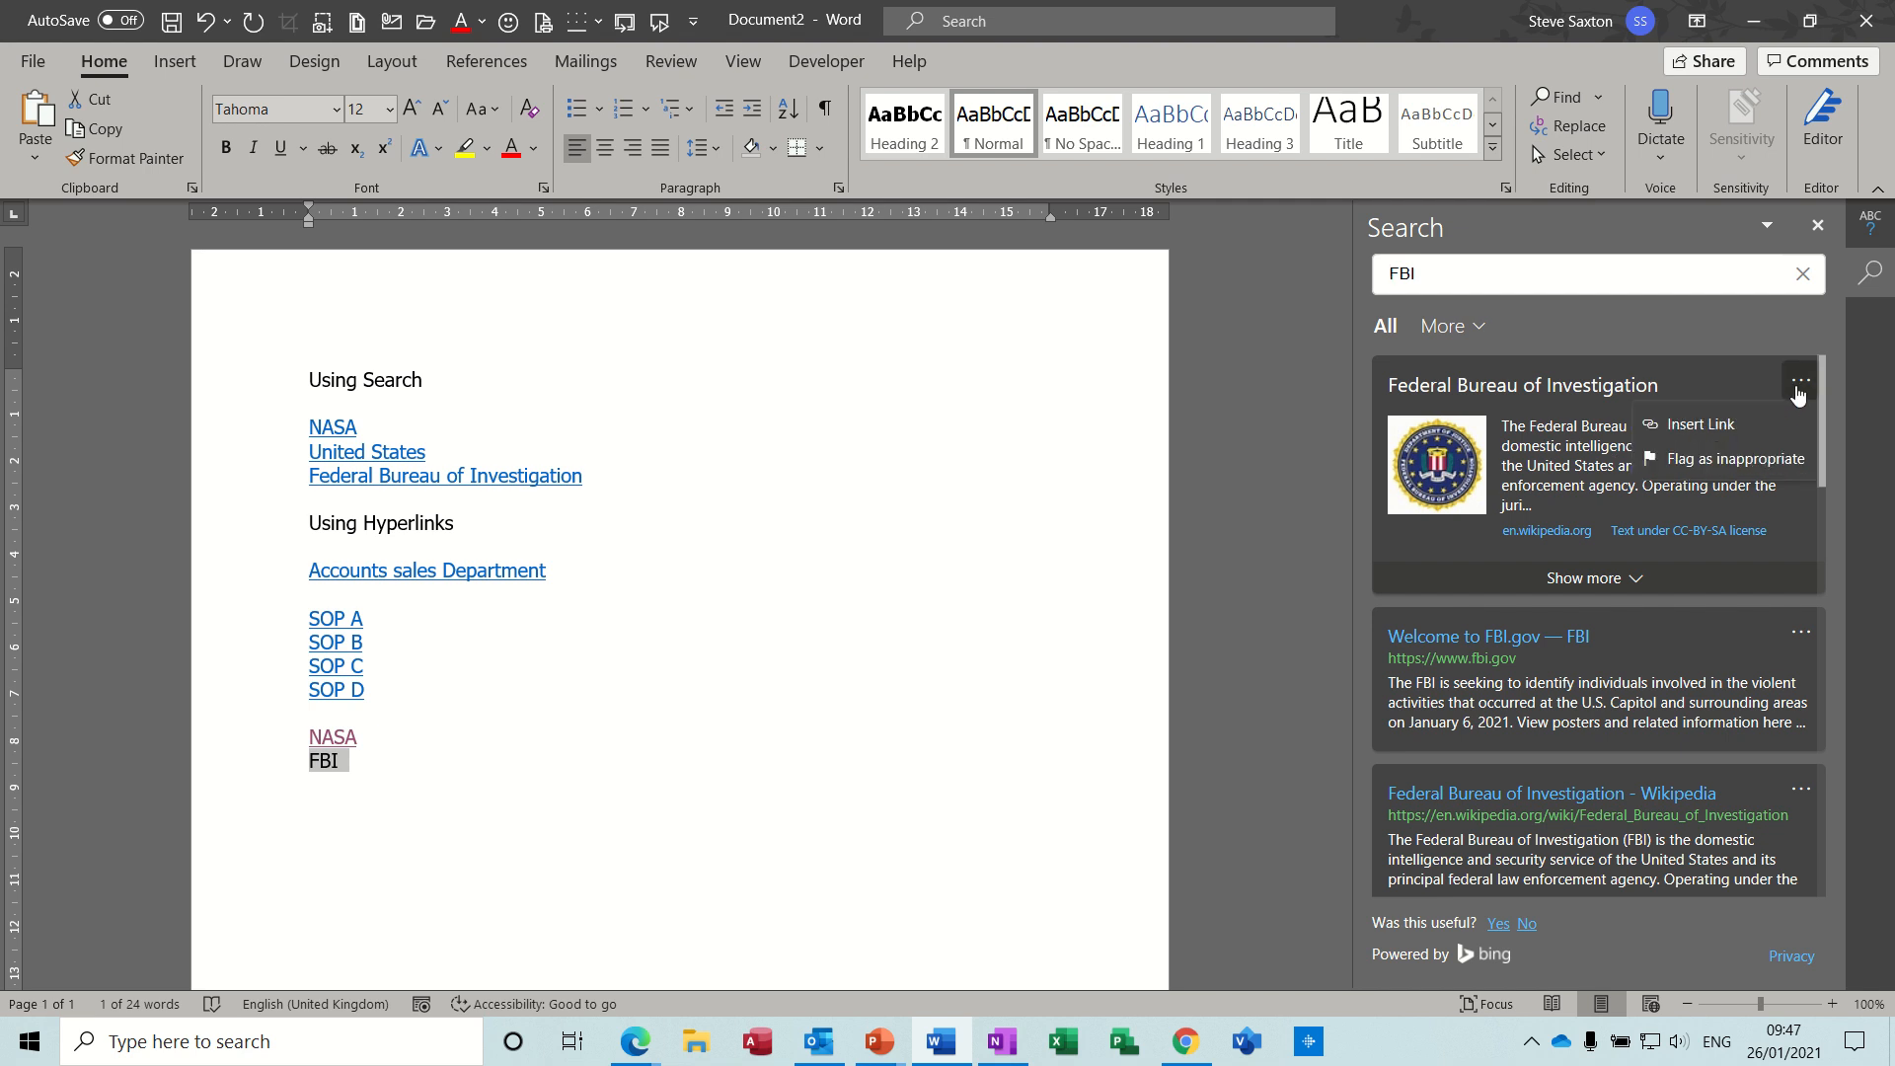
click(1705, 426)
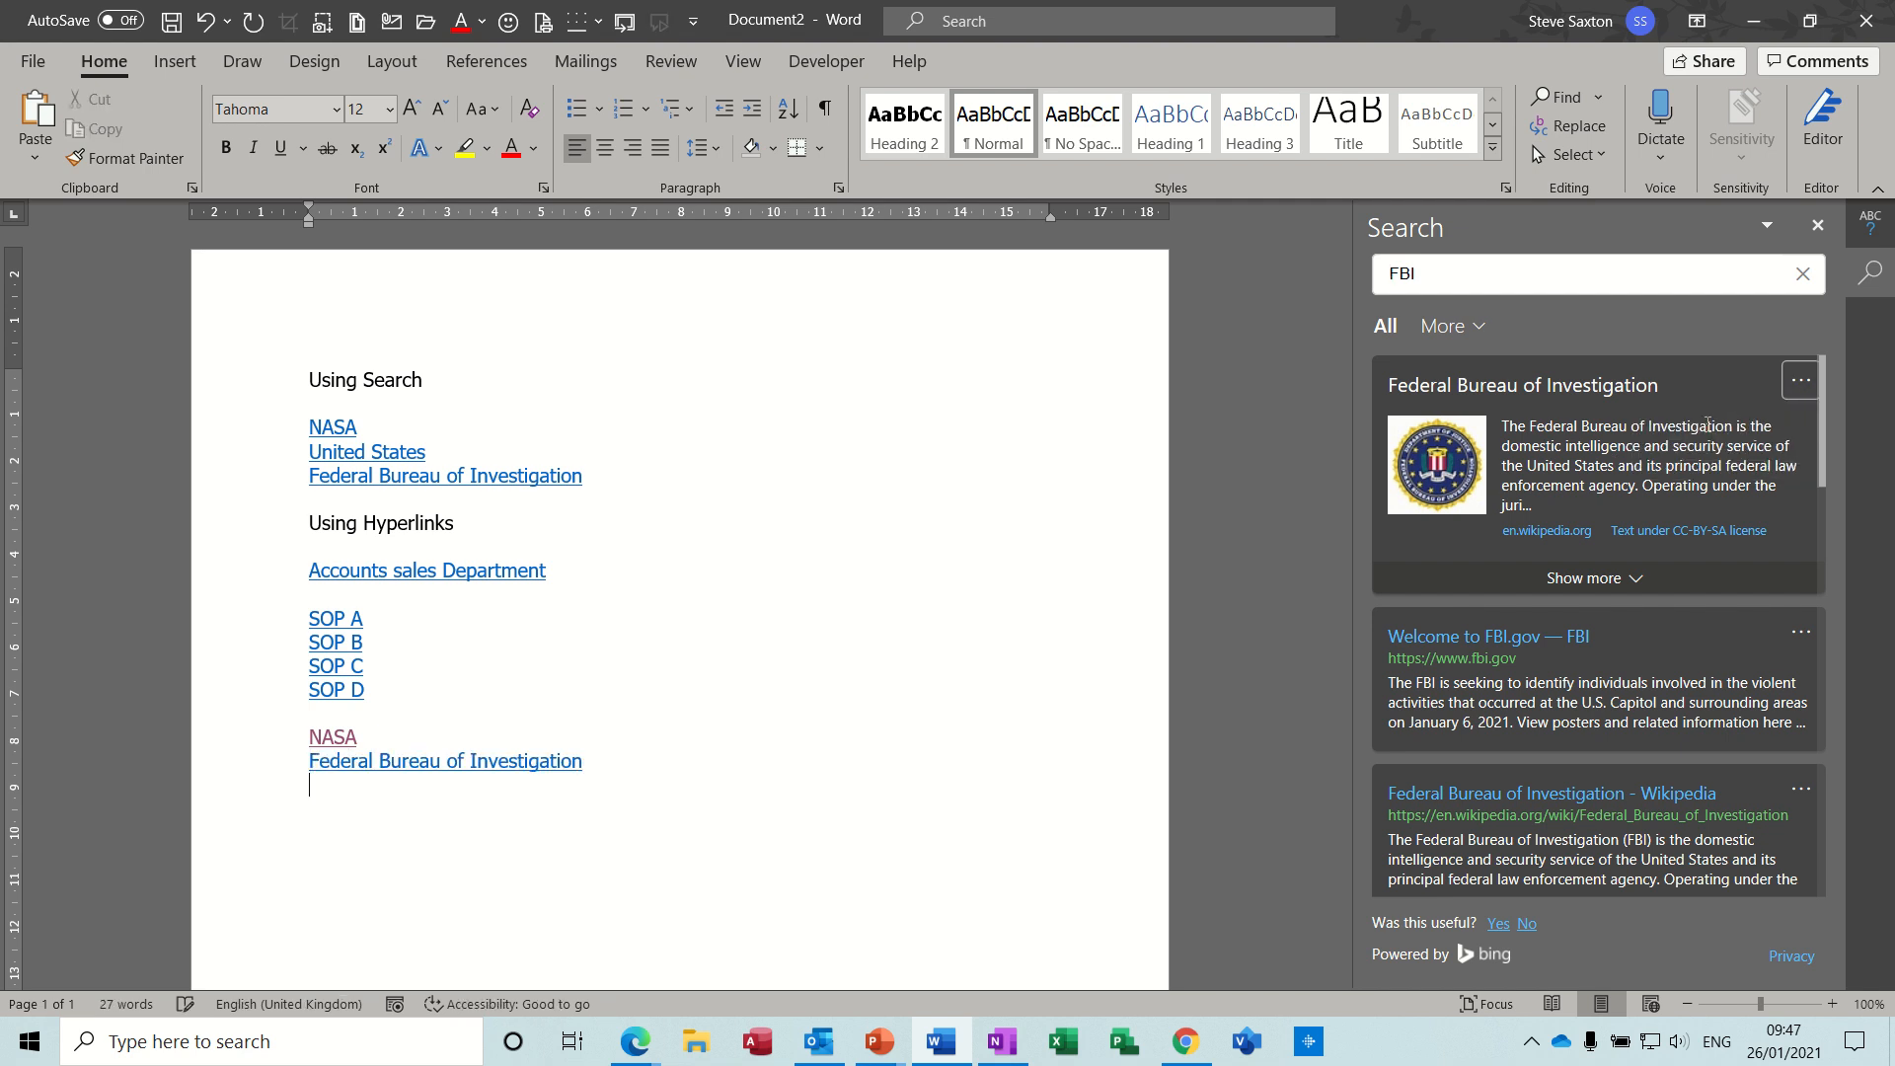
ctrl+click(528, 769)
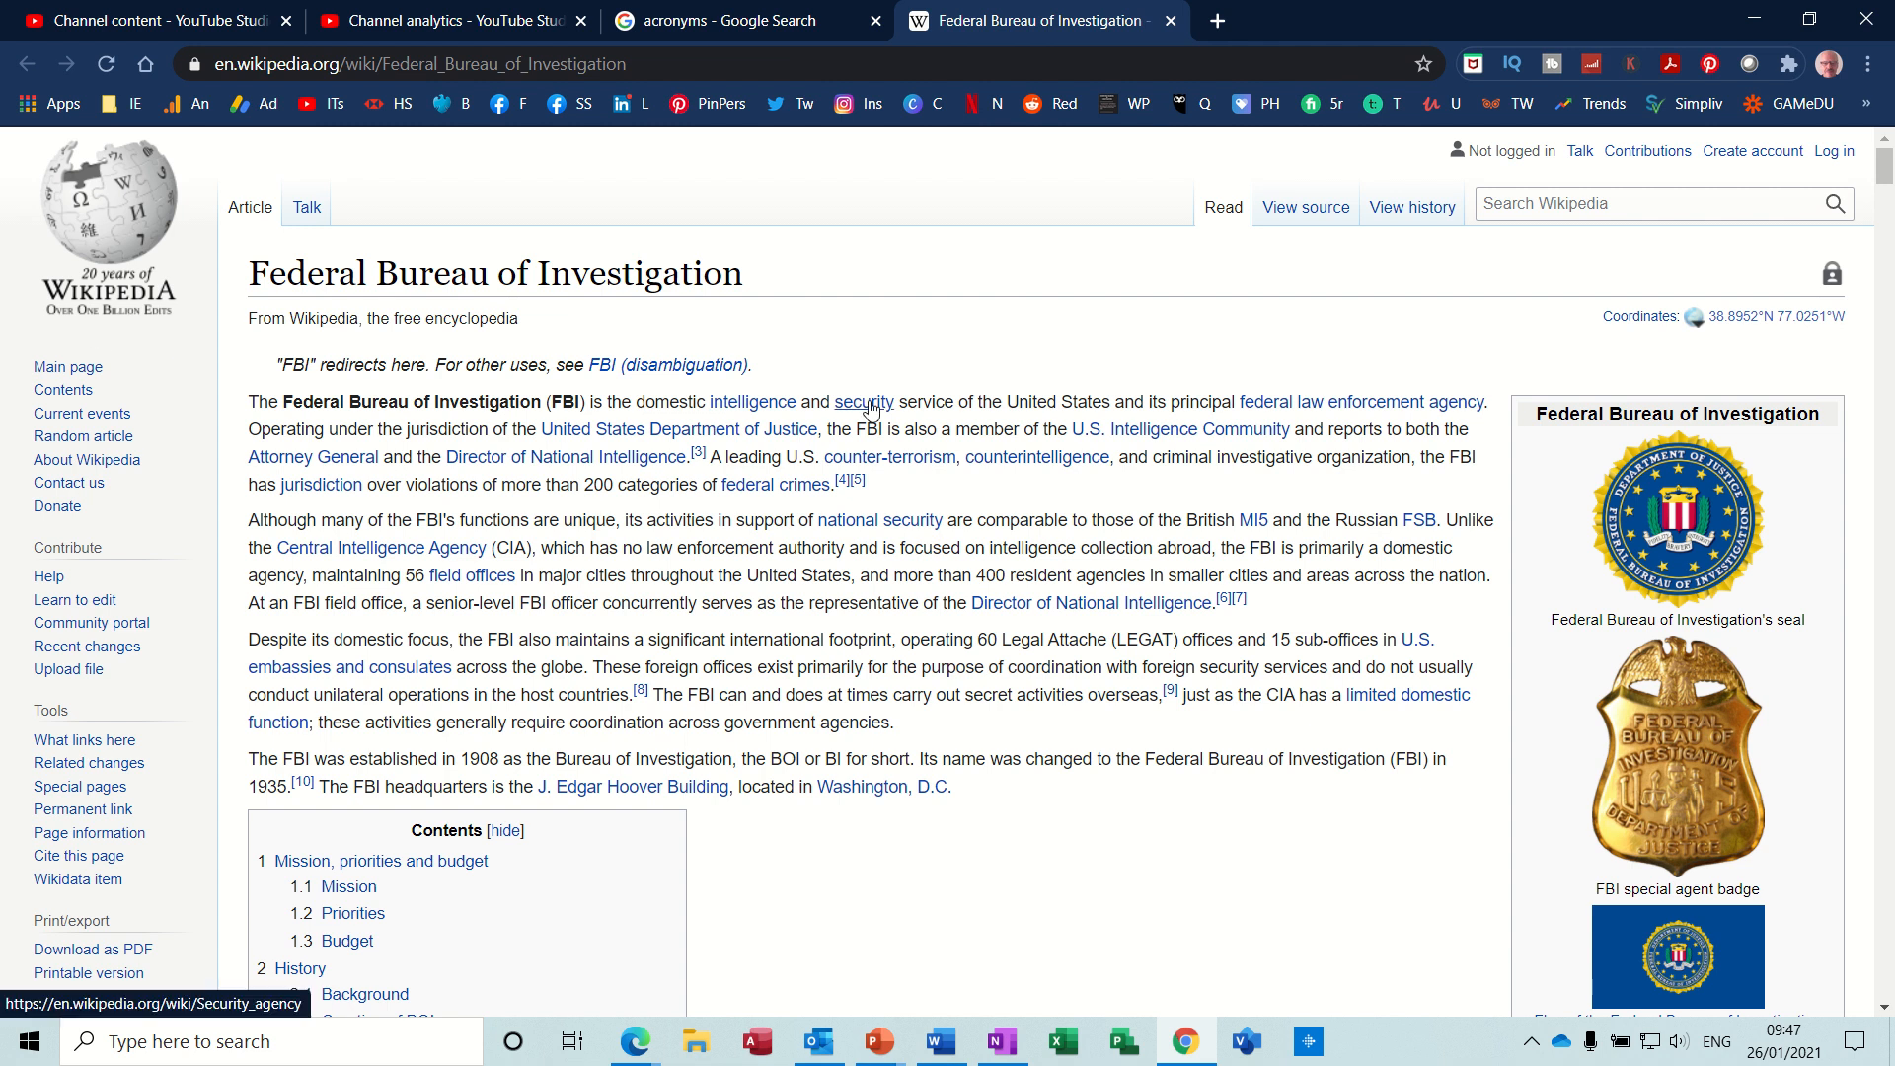
click(937, 1038)
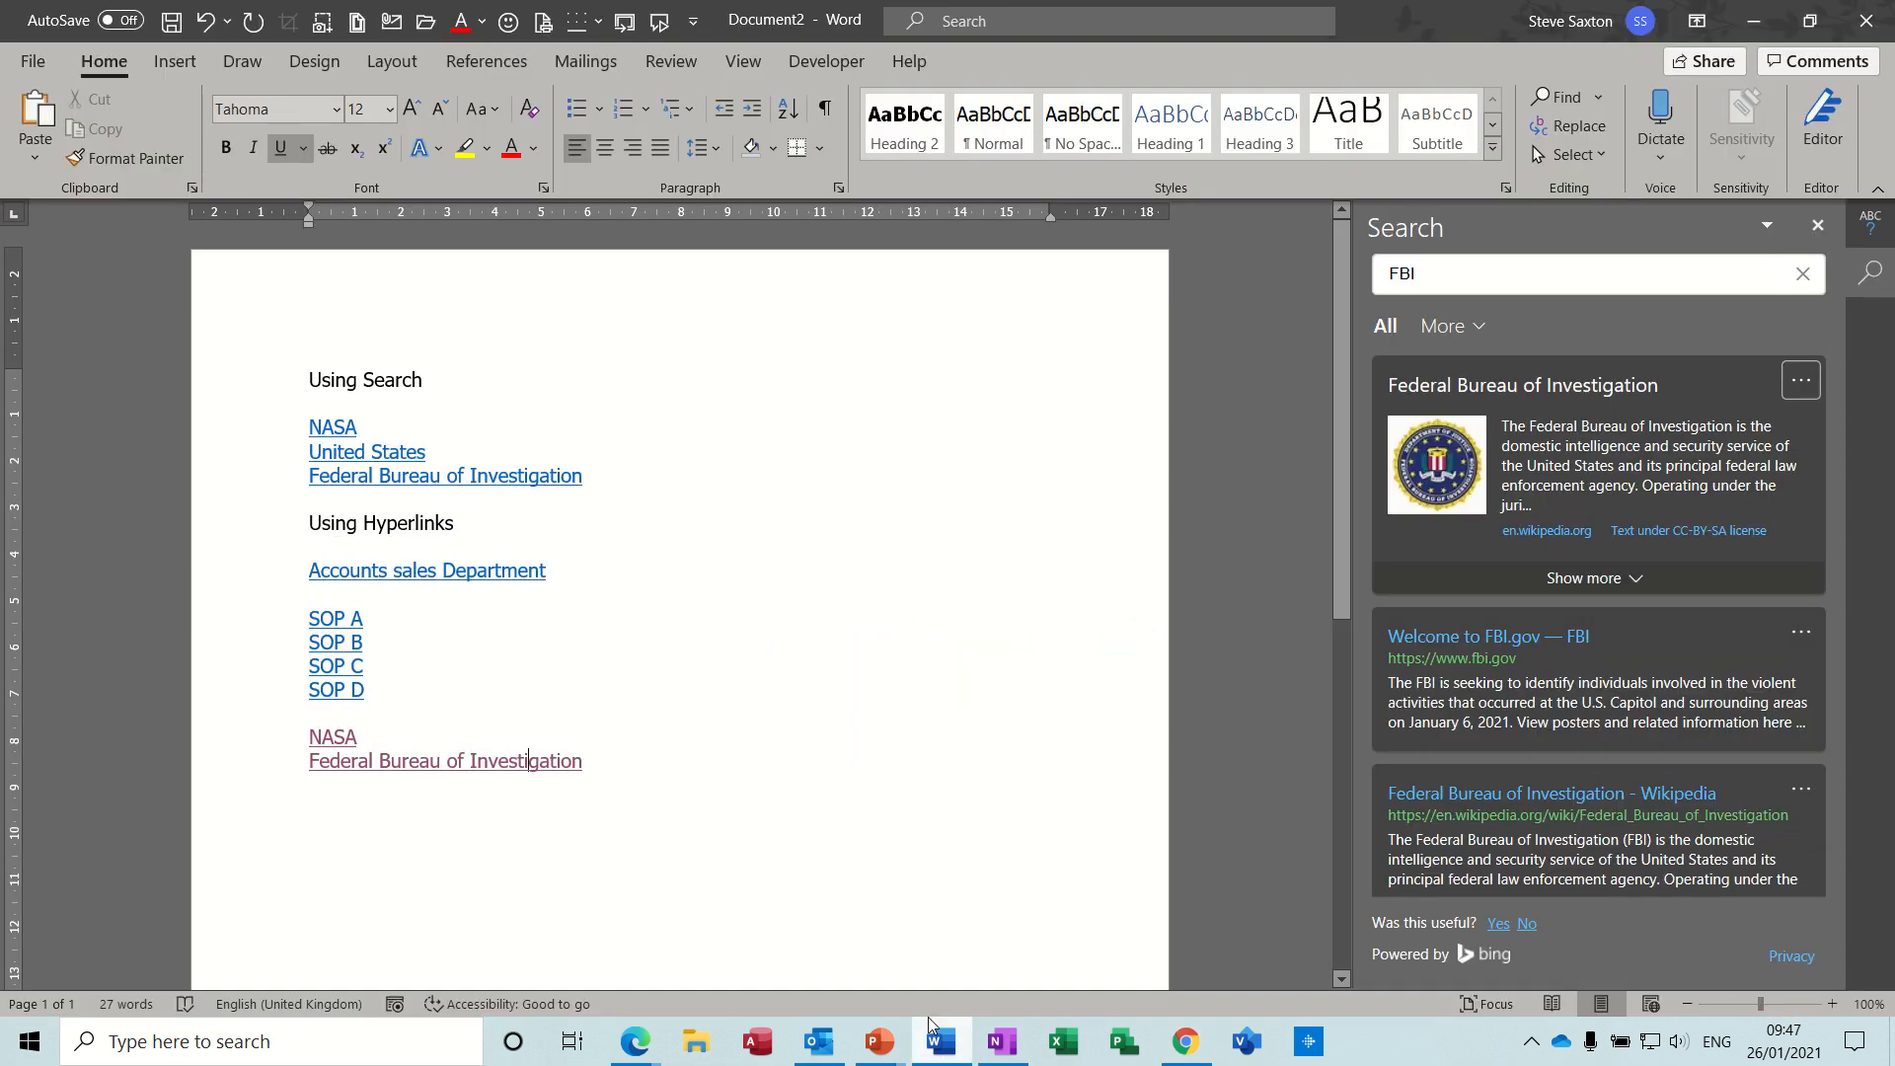
- Add United States on a new line below the Federal Bureau of Investigation link, search for it, and insert the top result's link
click(613, 765)
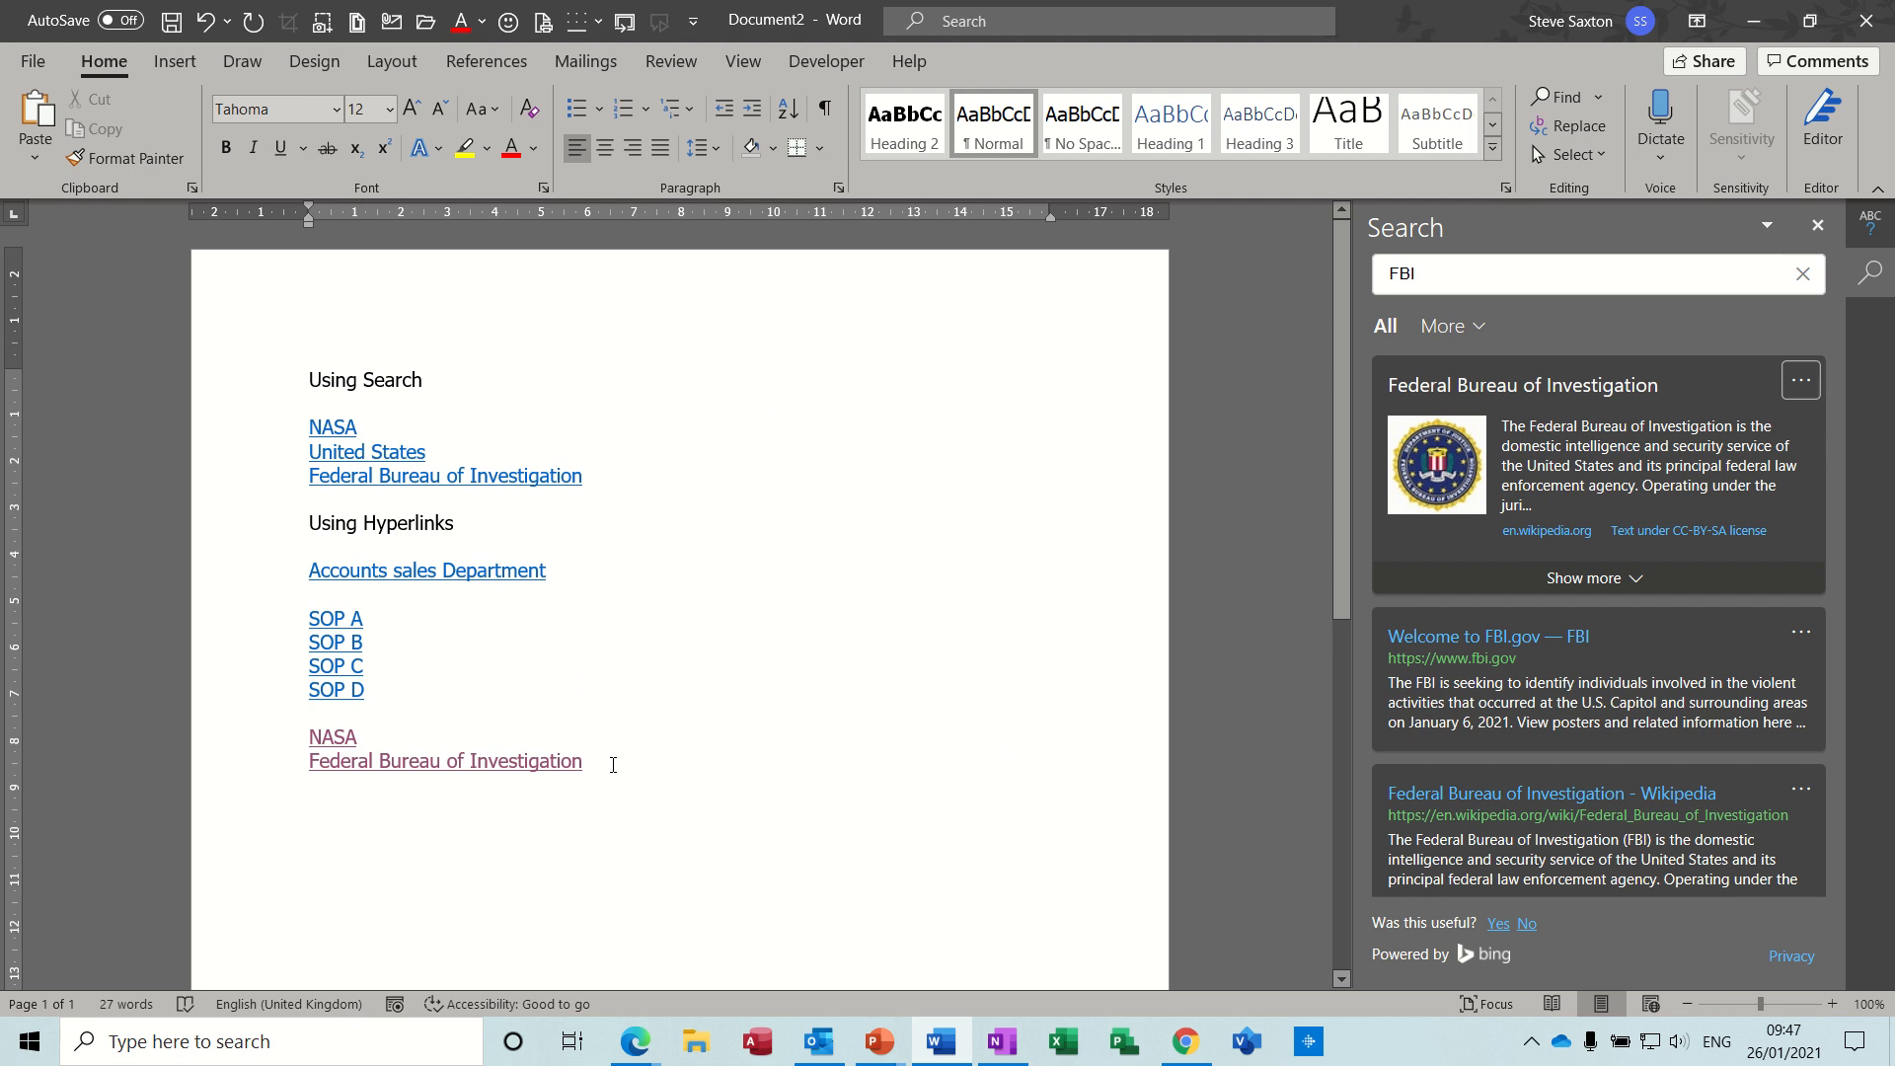
key(Return)
text(Uni)
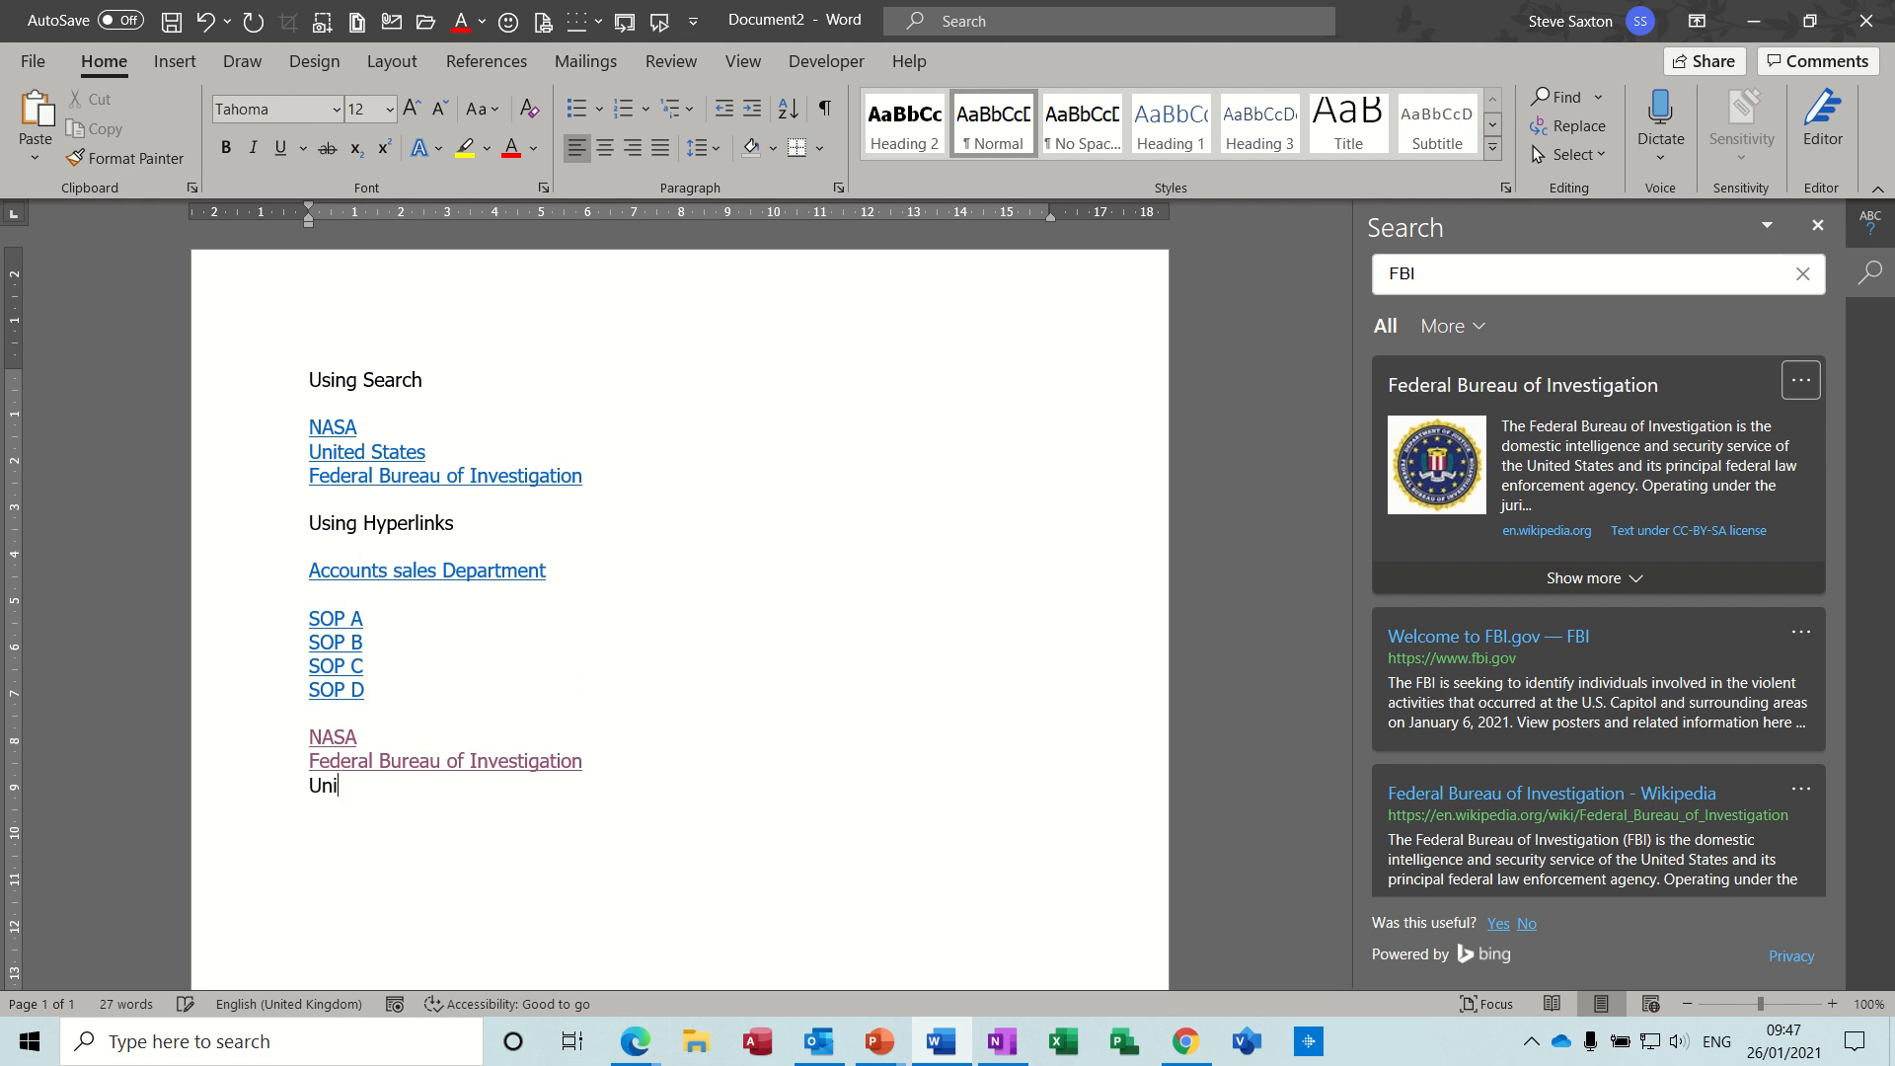
text(ted States)
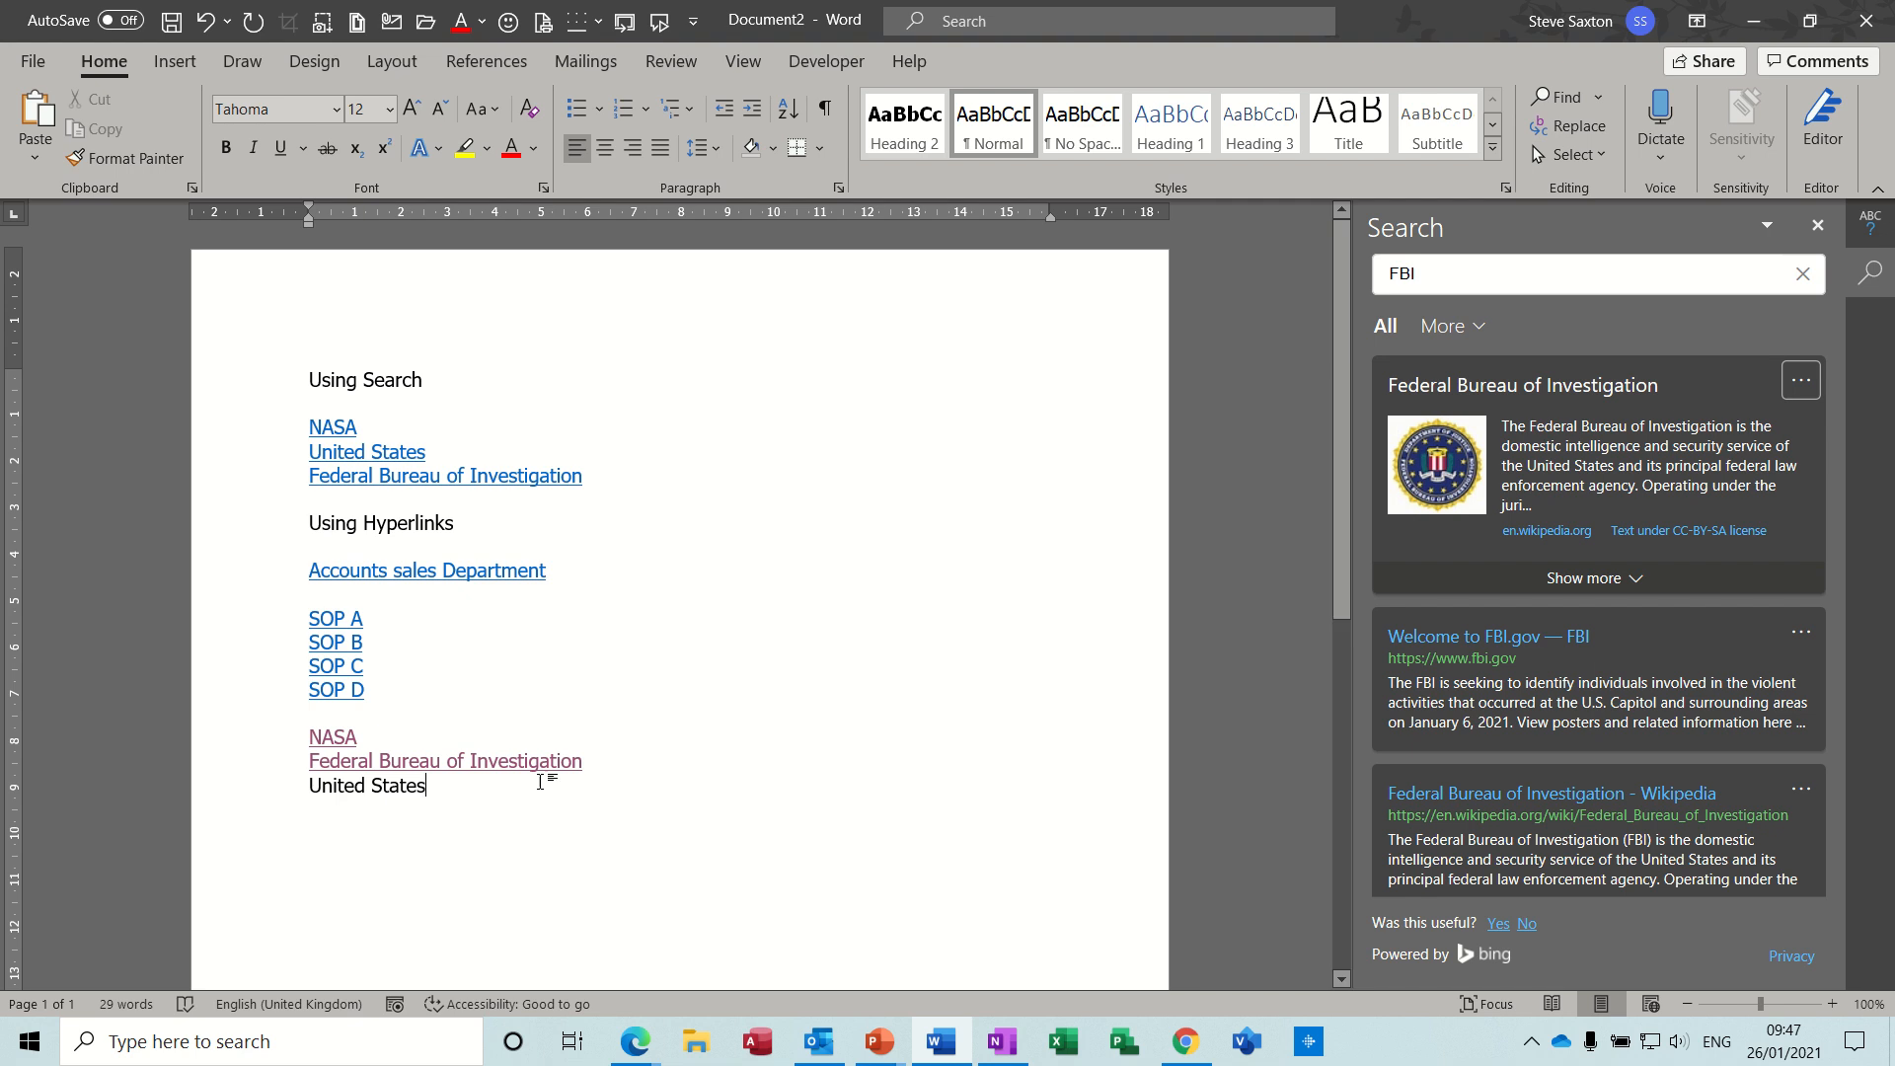
drag(312, 787, 414, 792)
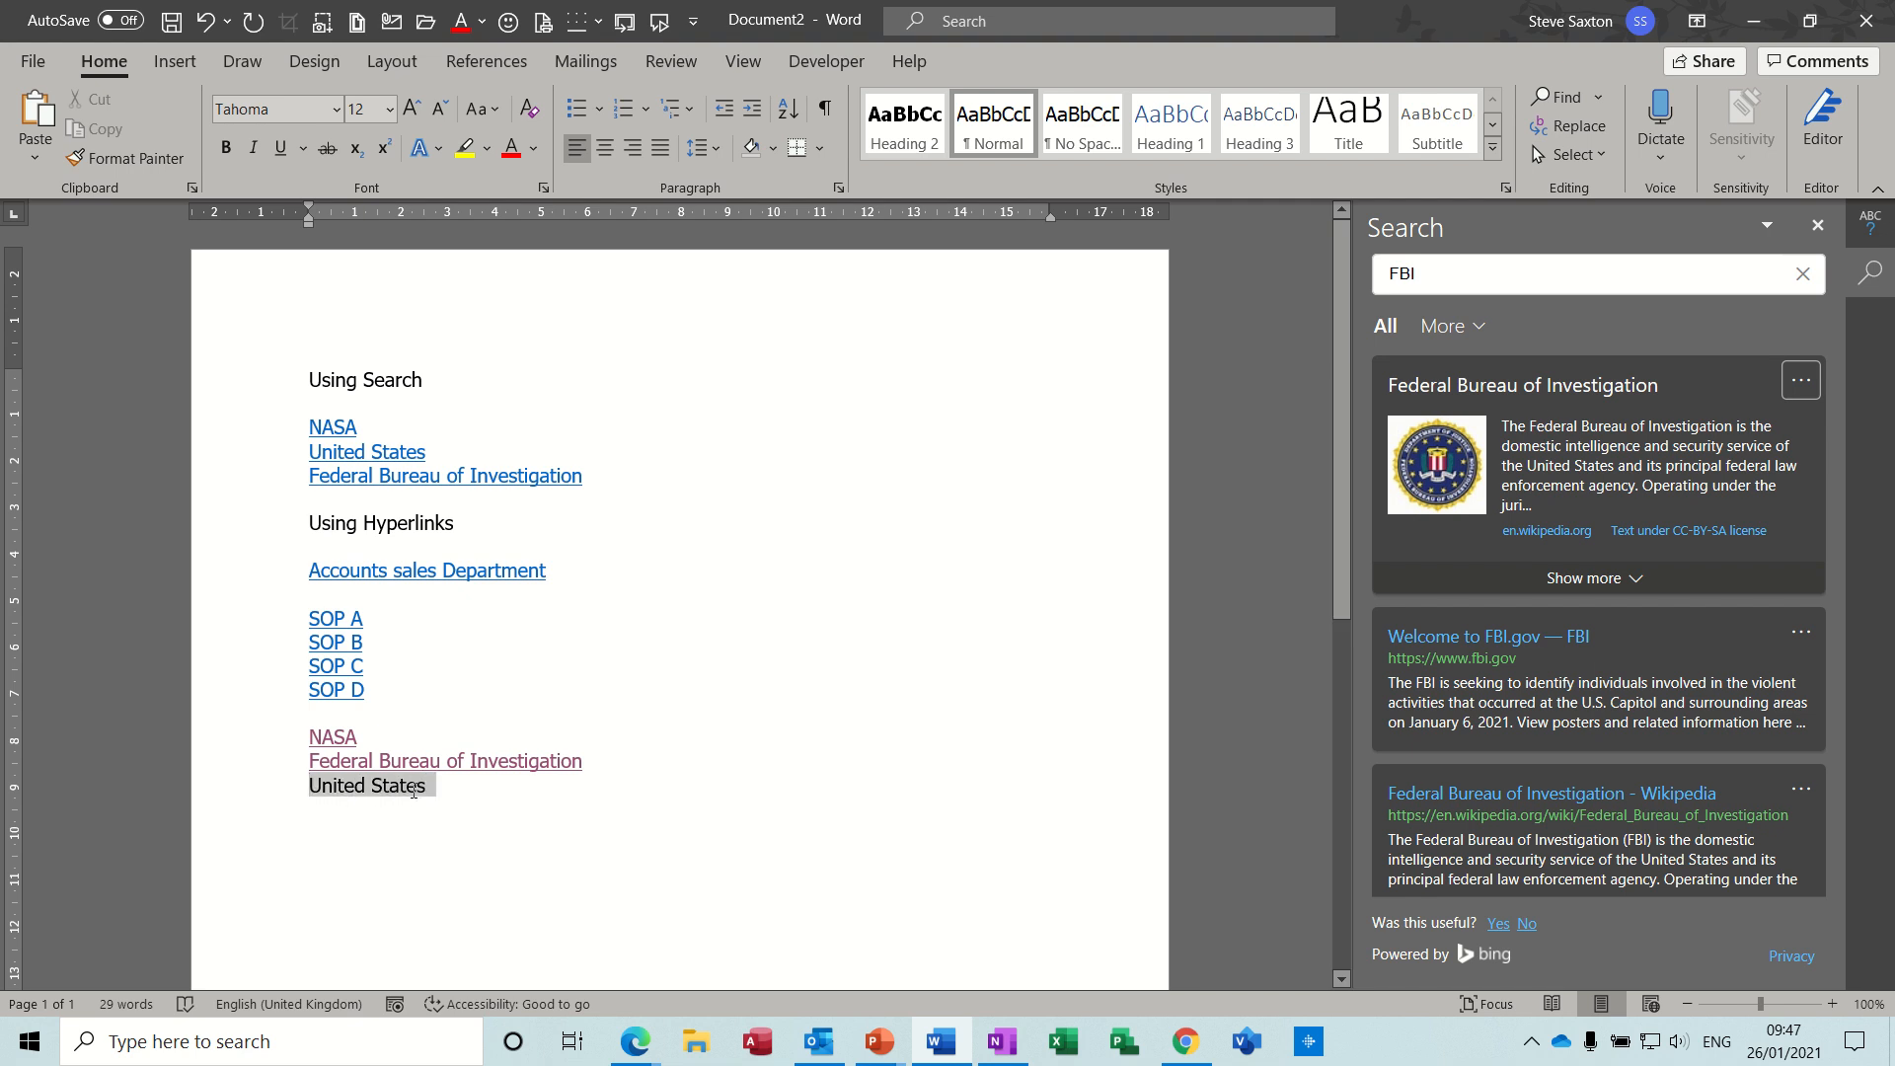
right_click(406, 789)
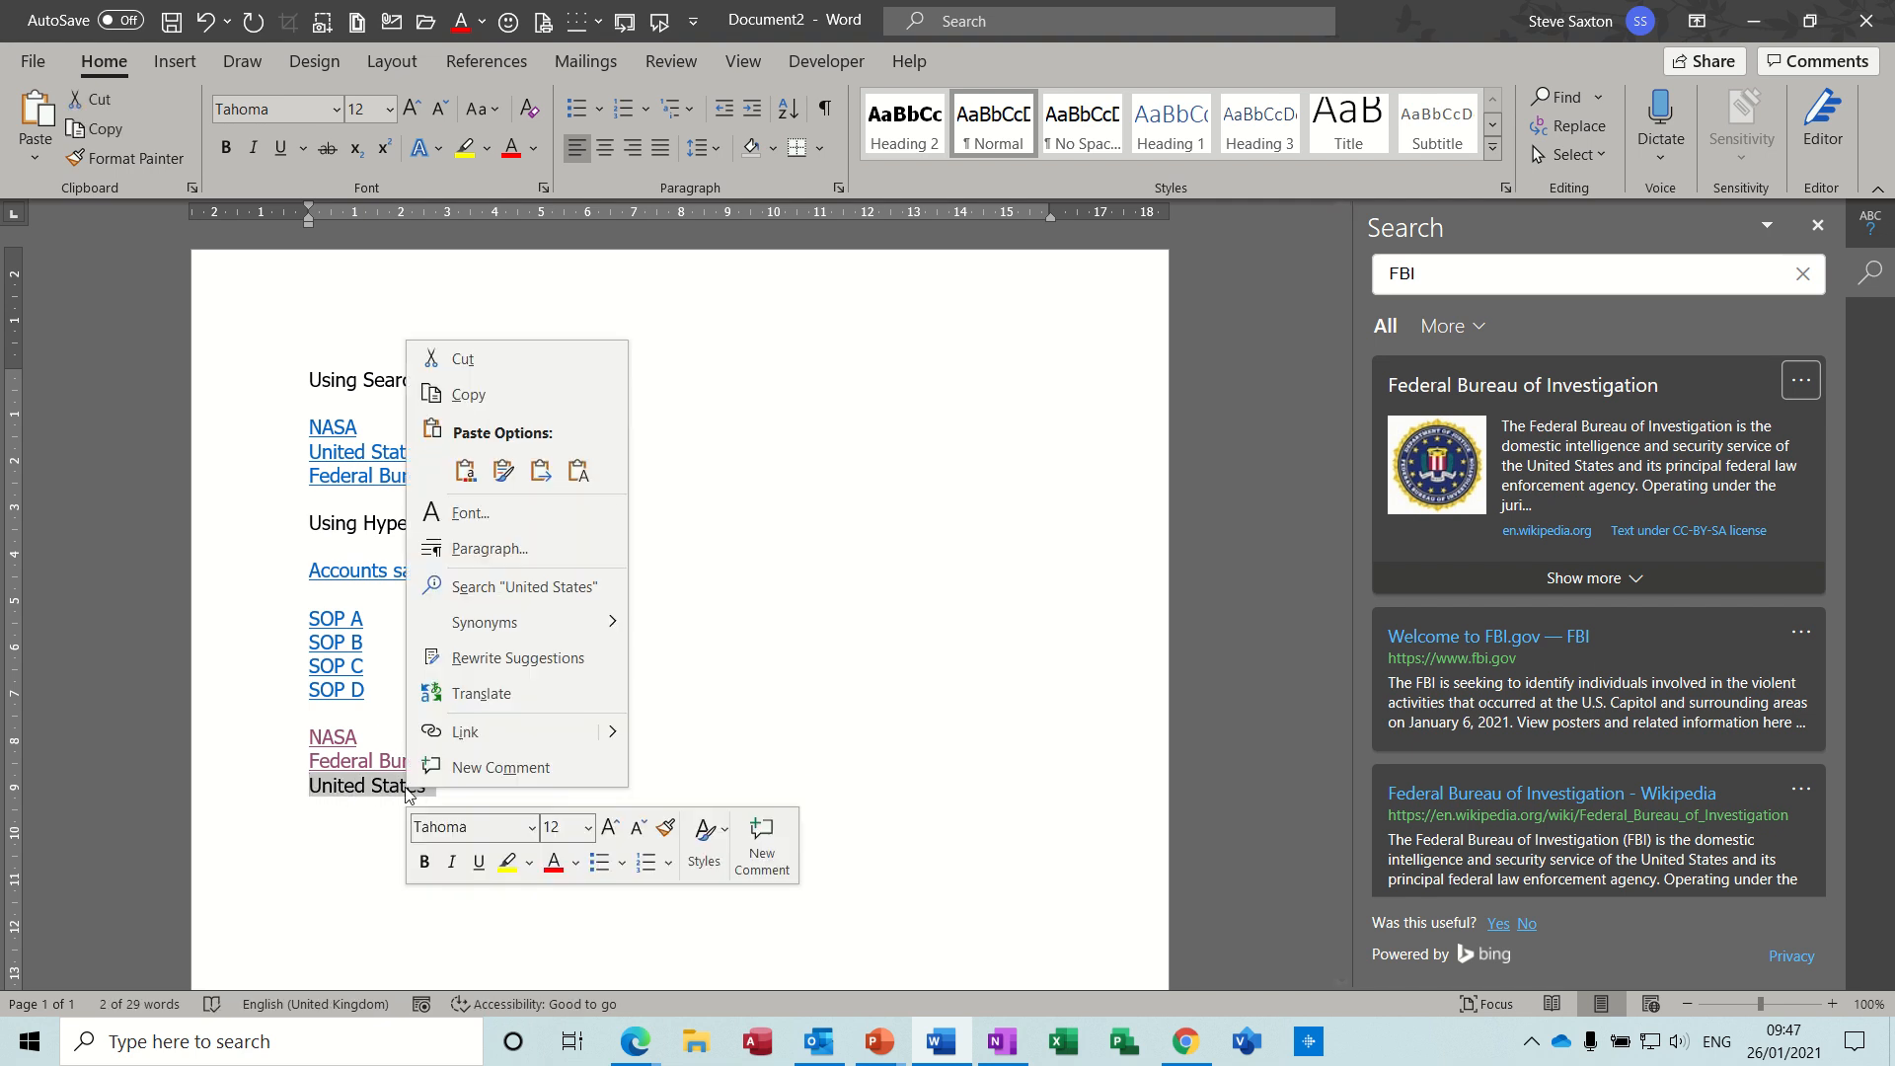
click(460, 588)
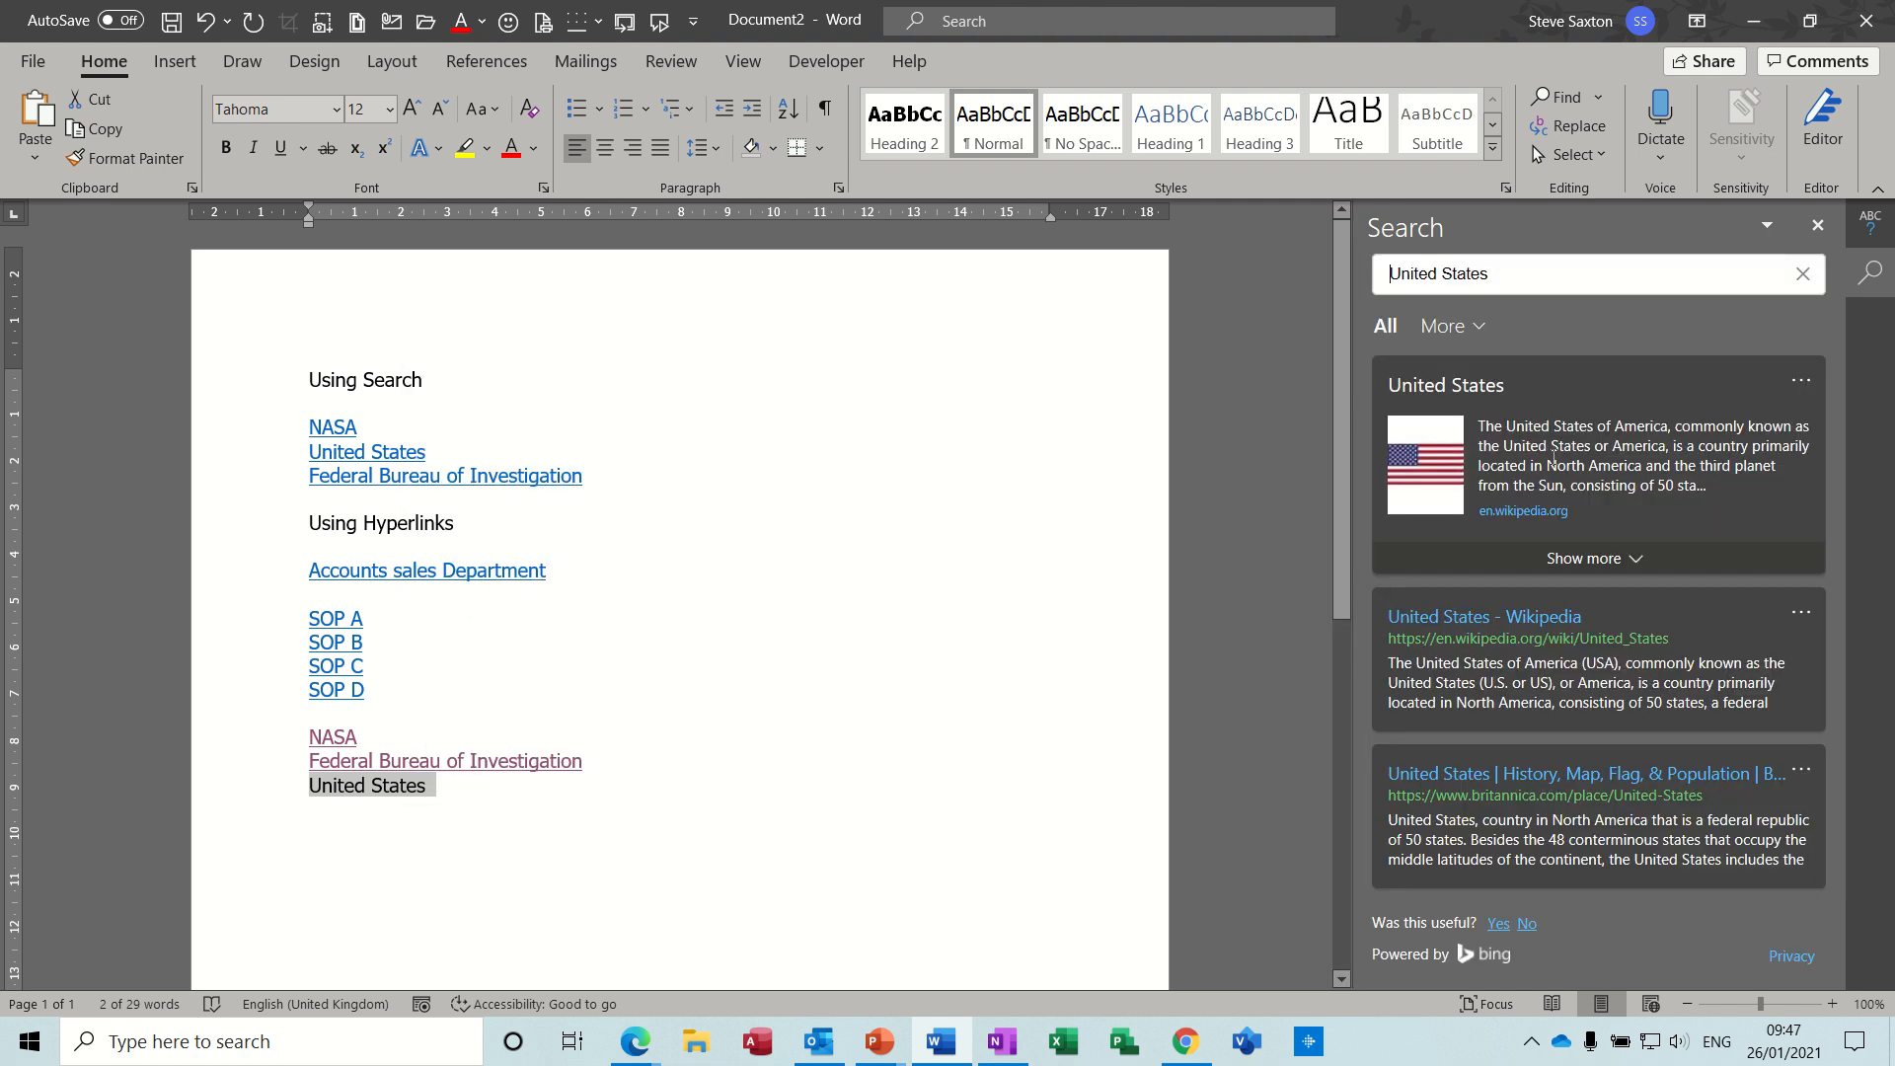
click(1800, 384)
click(1696, 424)
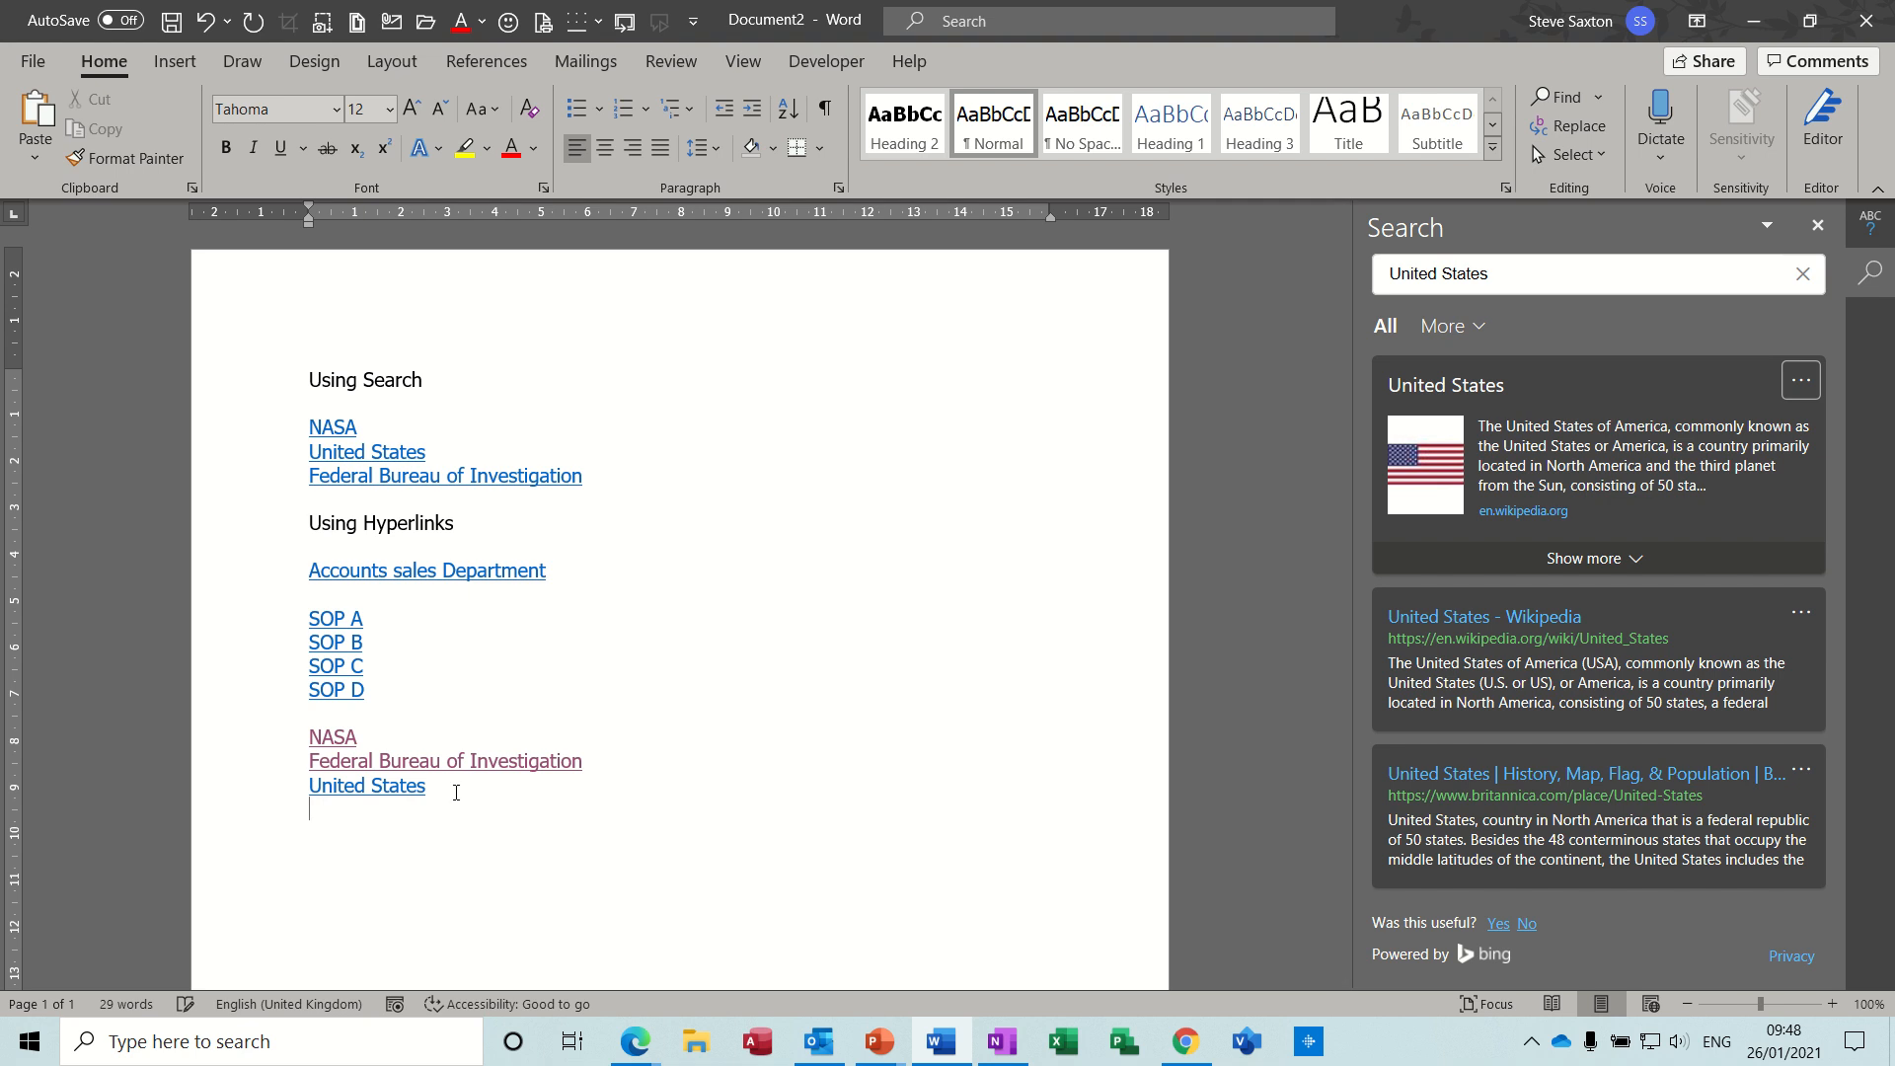
- Add UK on the line below United States, search for it, and insert the link of the United Kingdom - Wikipedia result
key(Return)
text(UK)
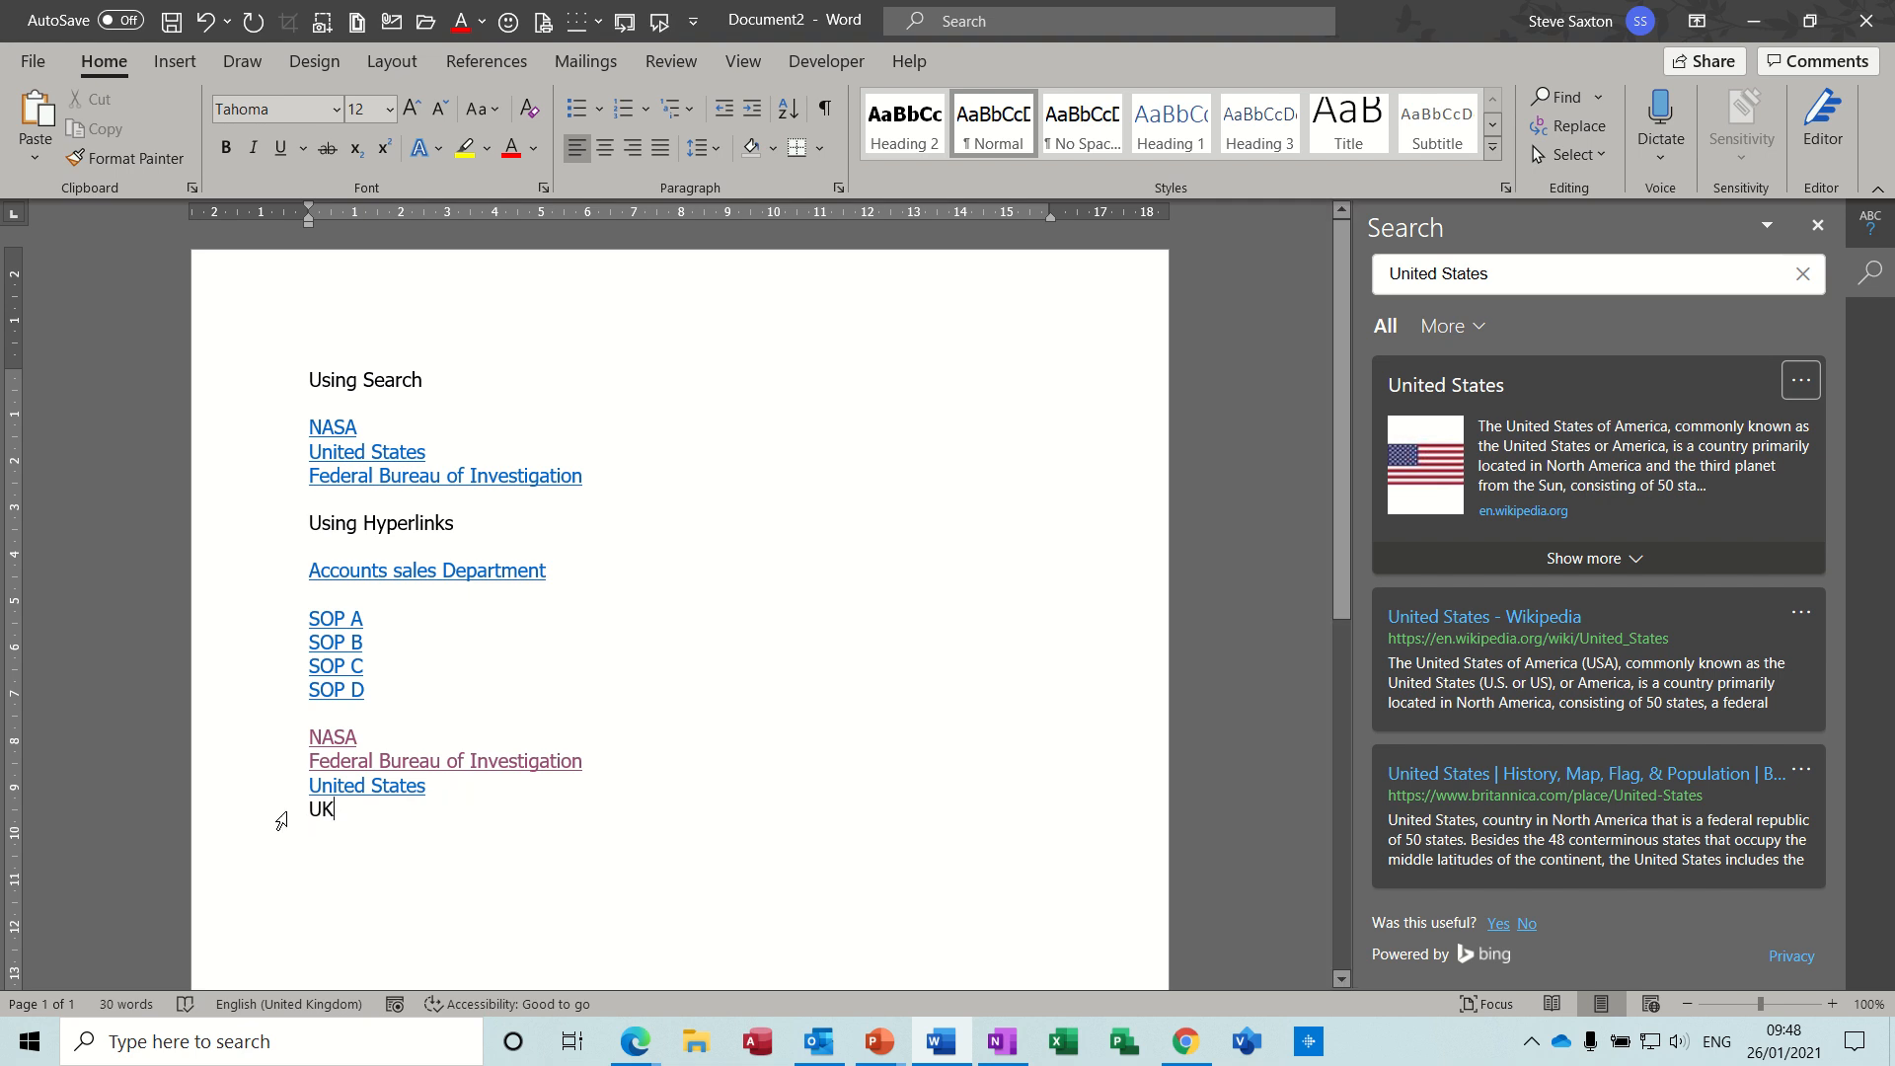
click(268, 816)
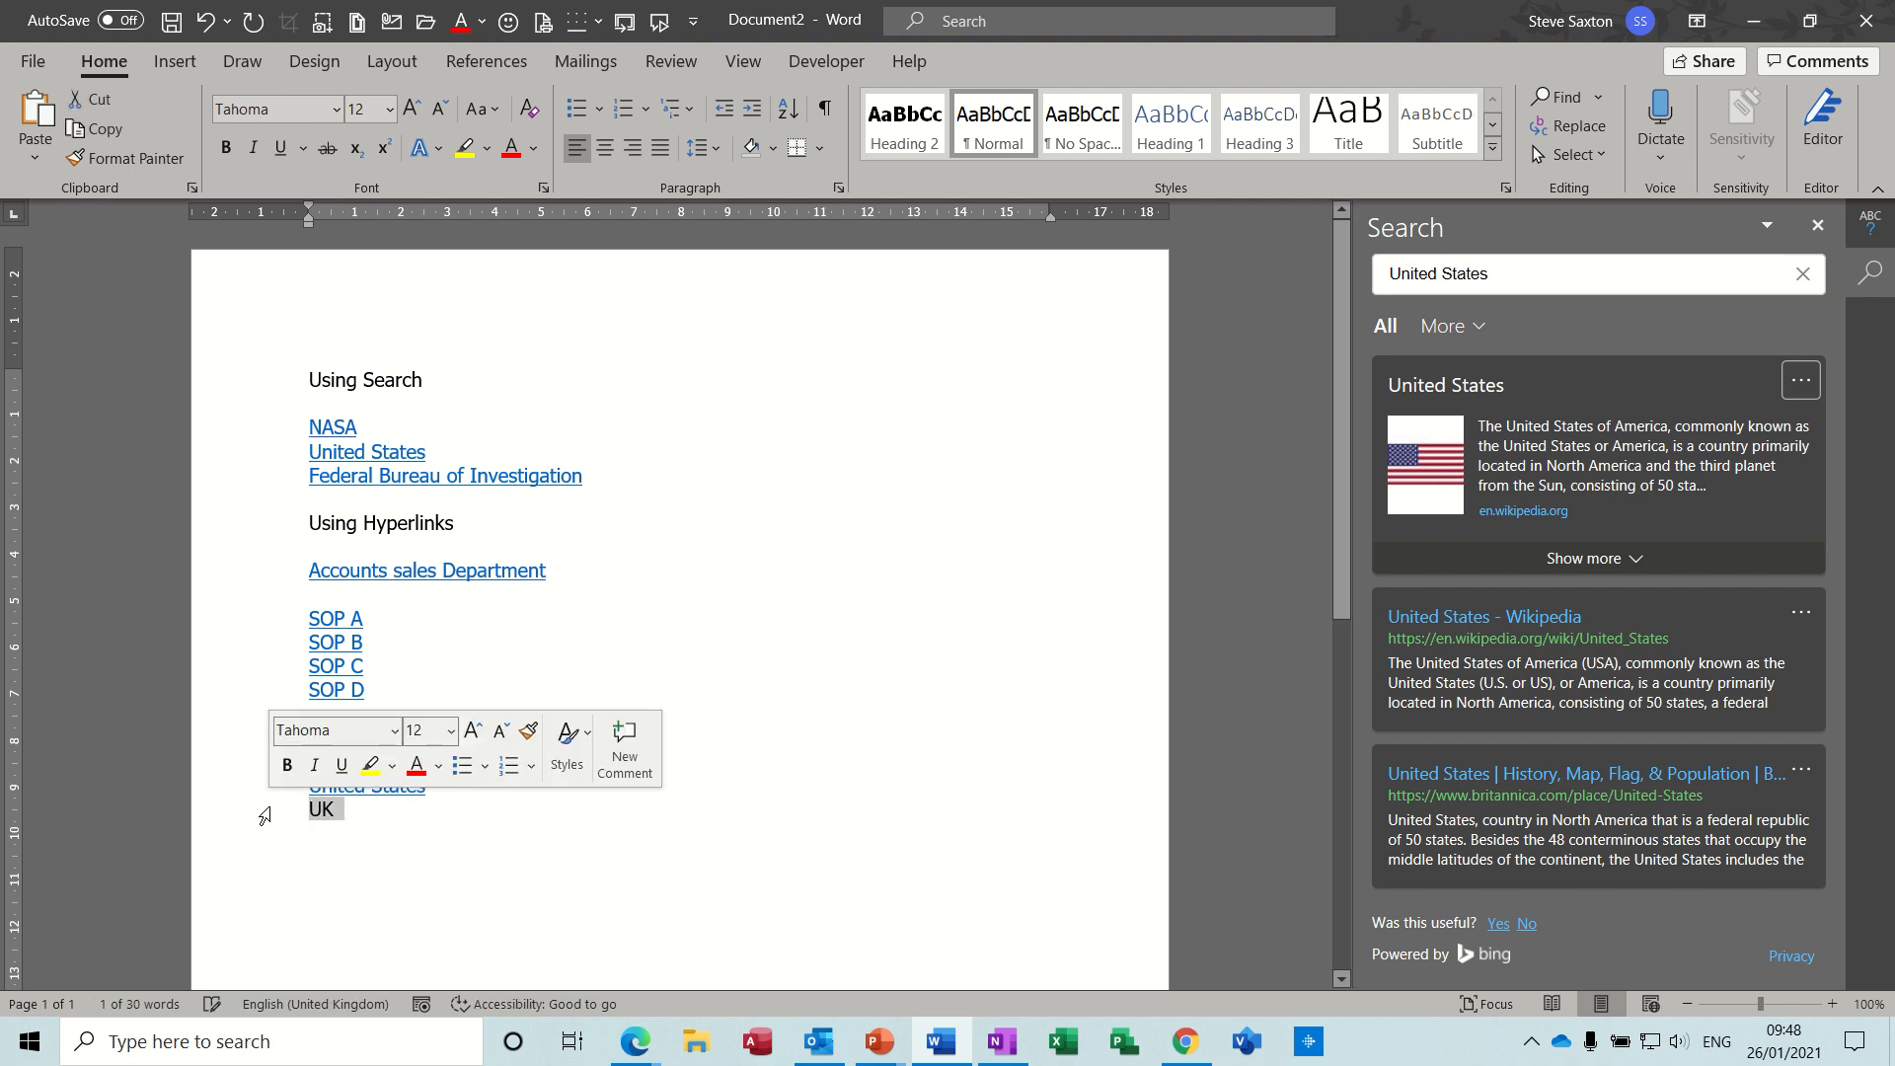
right_click(320, 811)
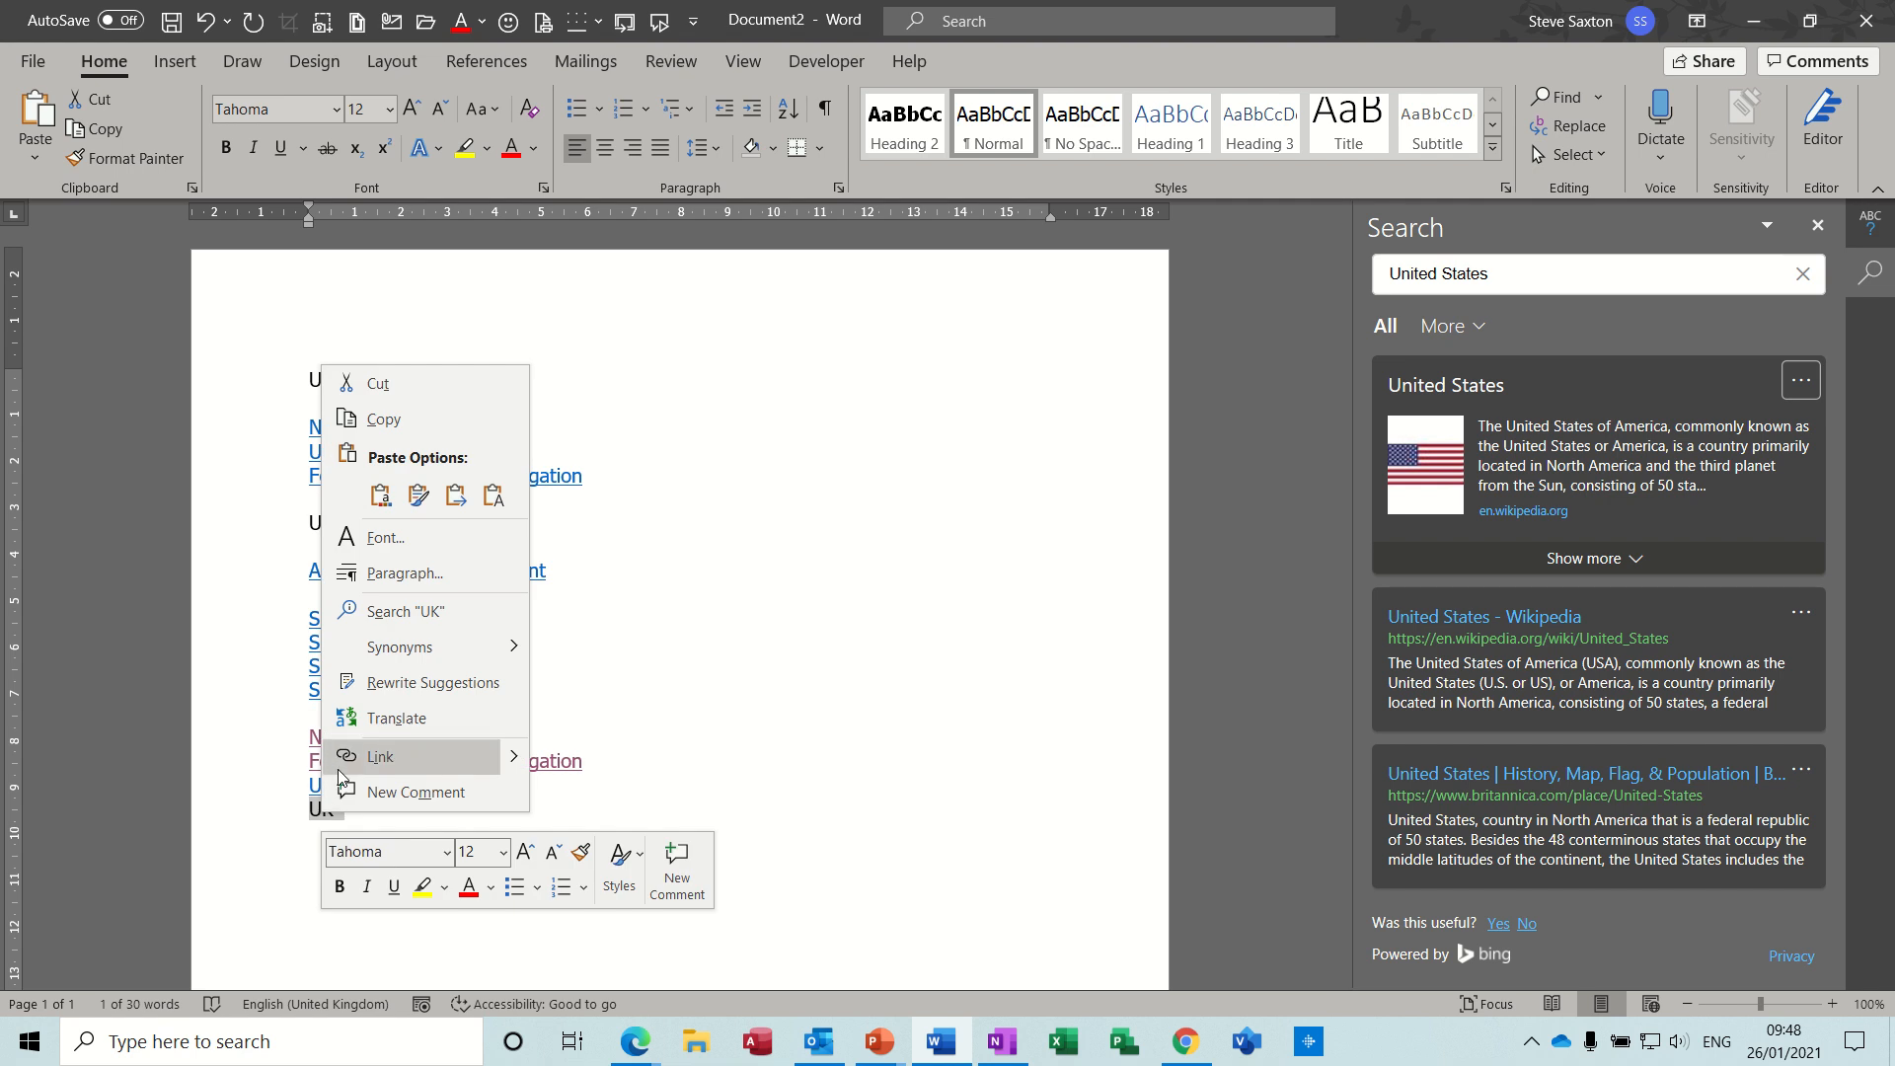
click(437, 614)
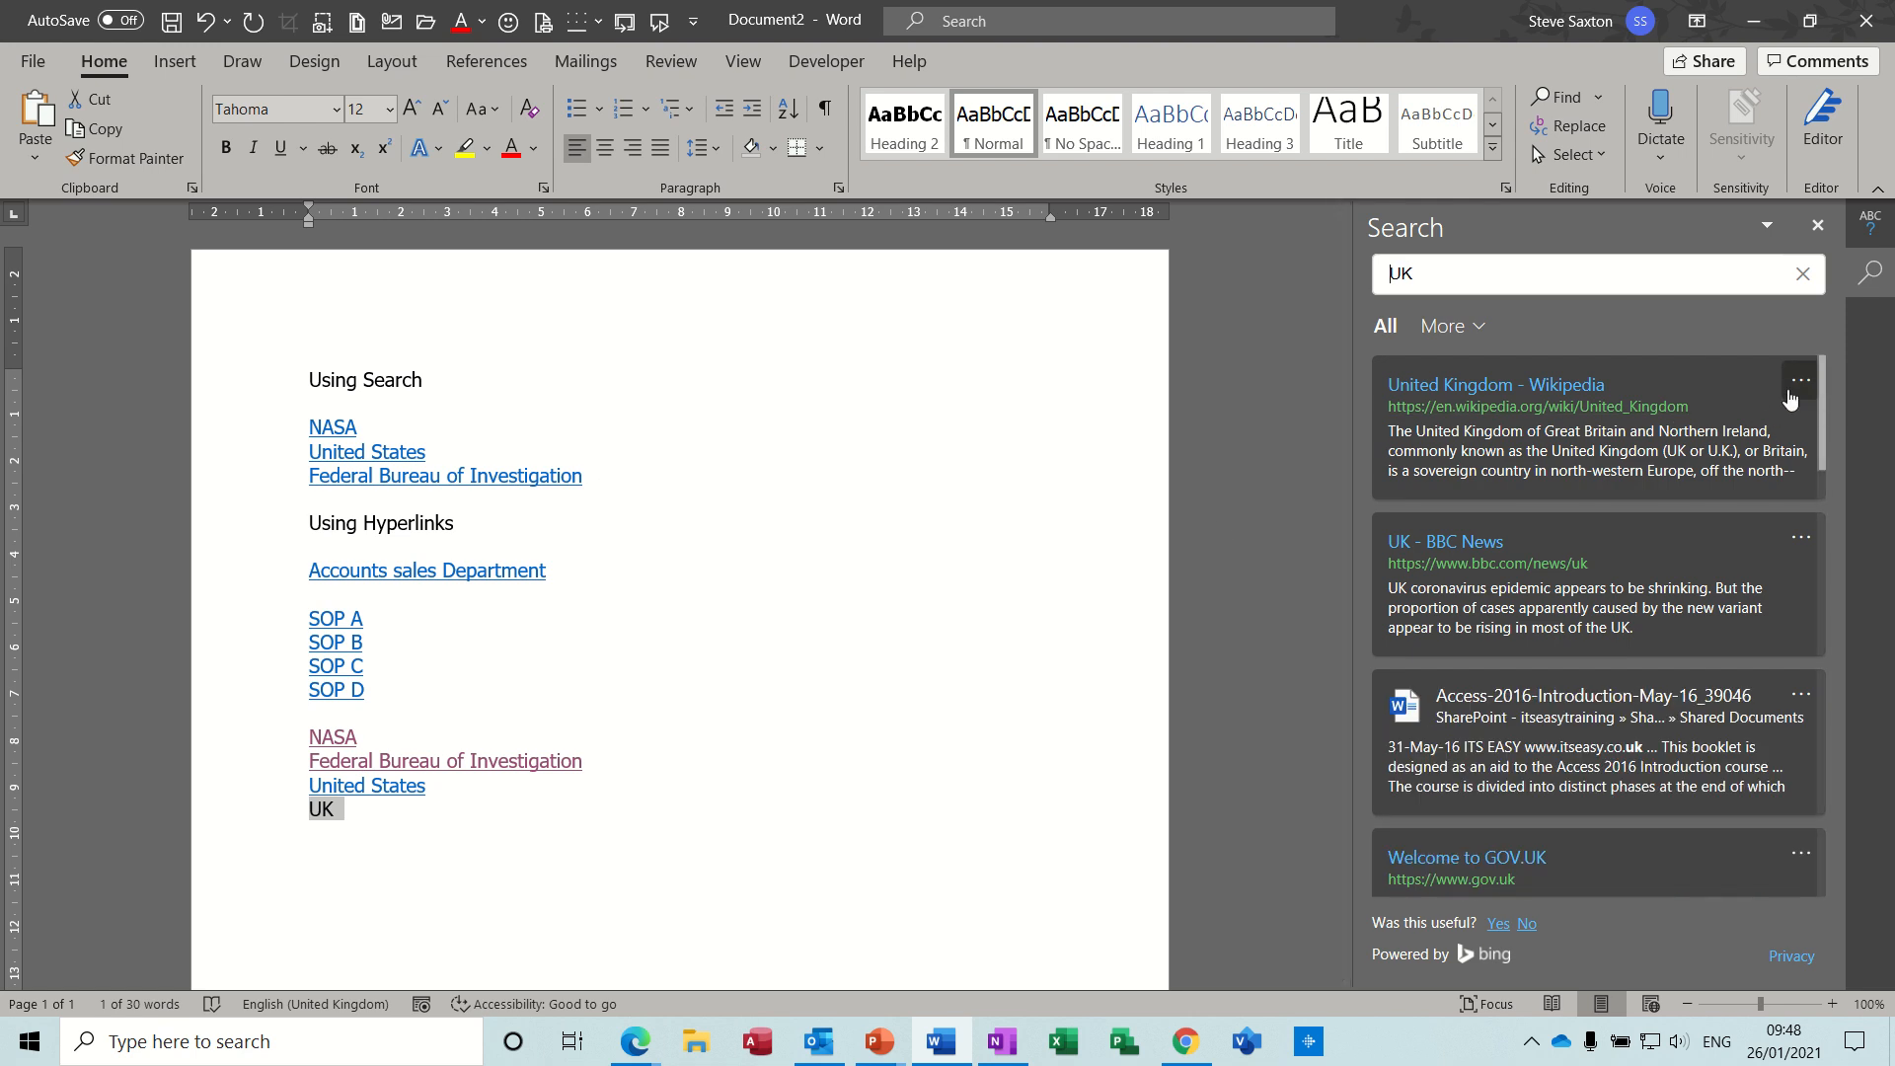
click(1796, 387)
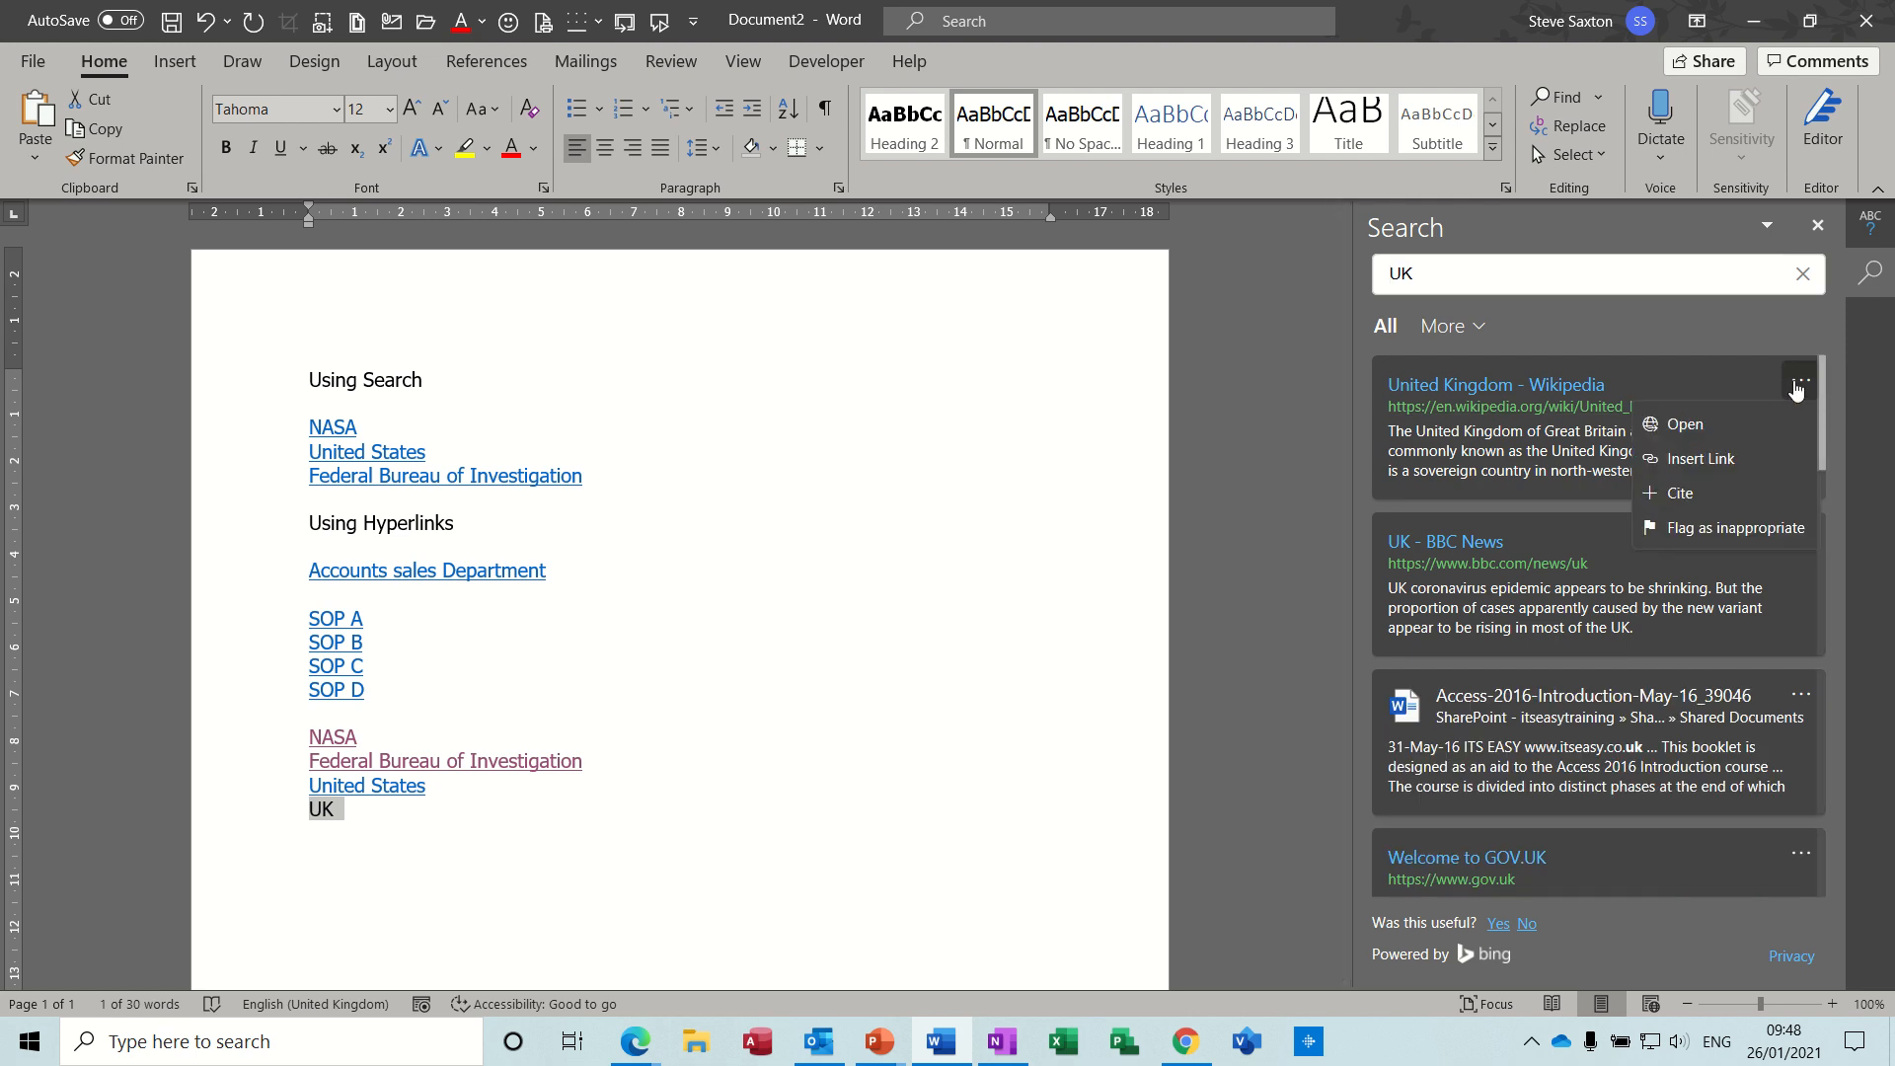
click(1699, 459)
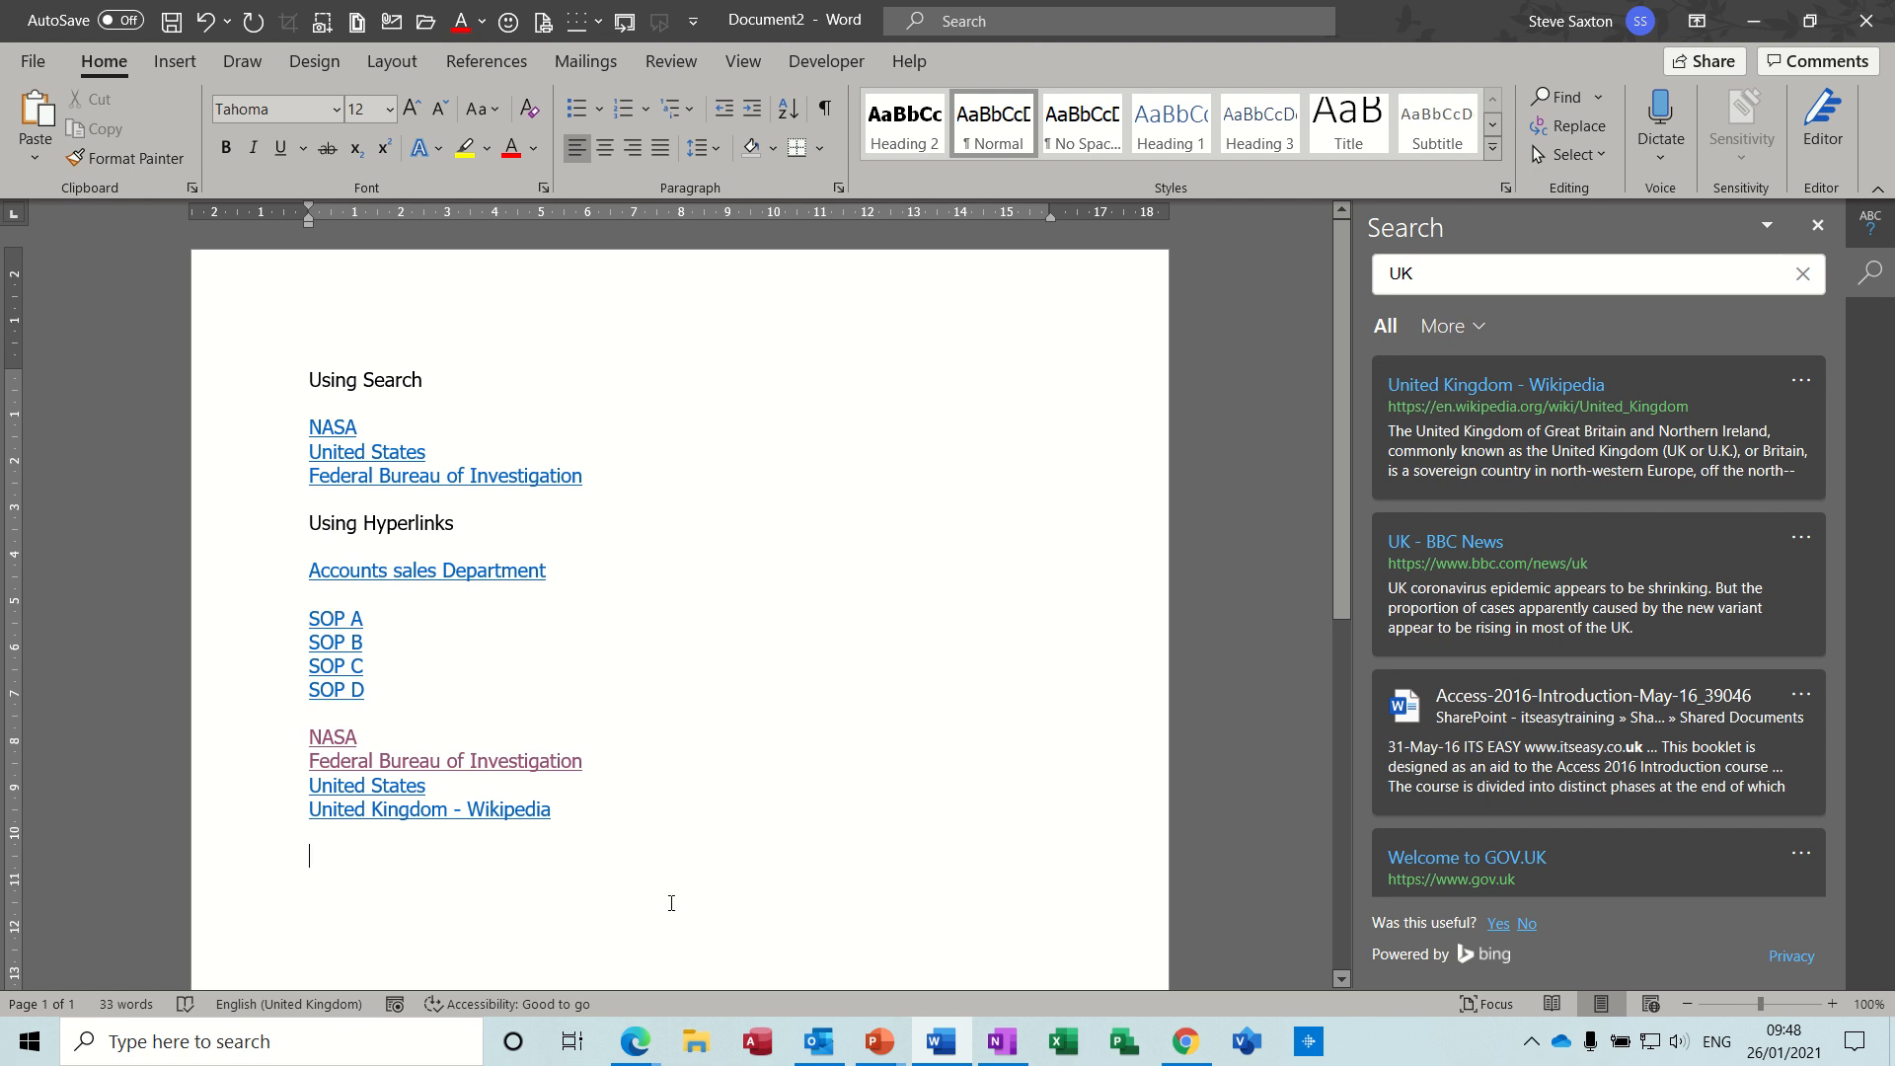
- Add the text SOP A below the United Kingdom - Wikipedia link and begin inserting a hyperlink on it
text(SOP)
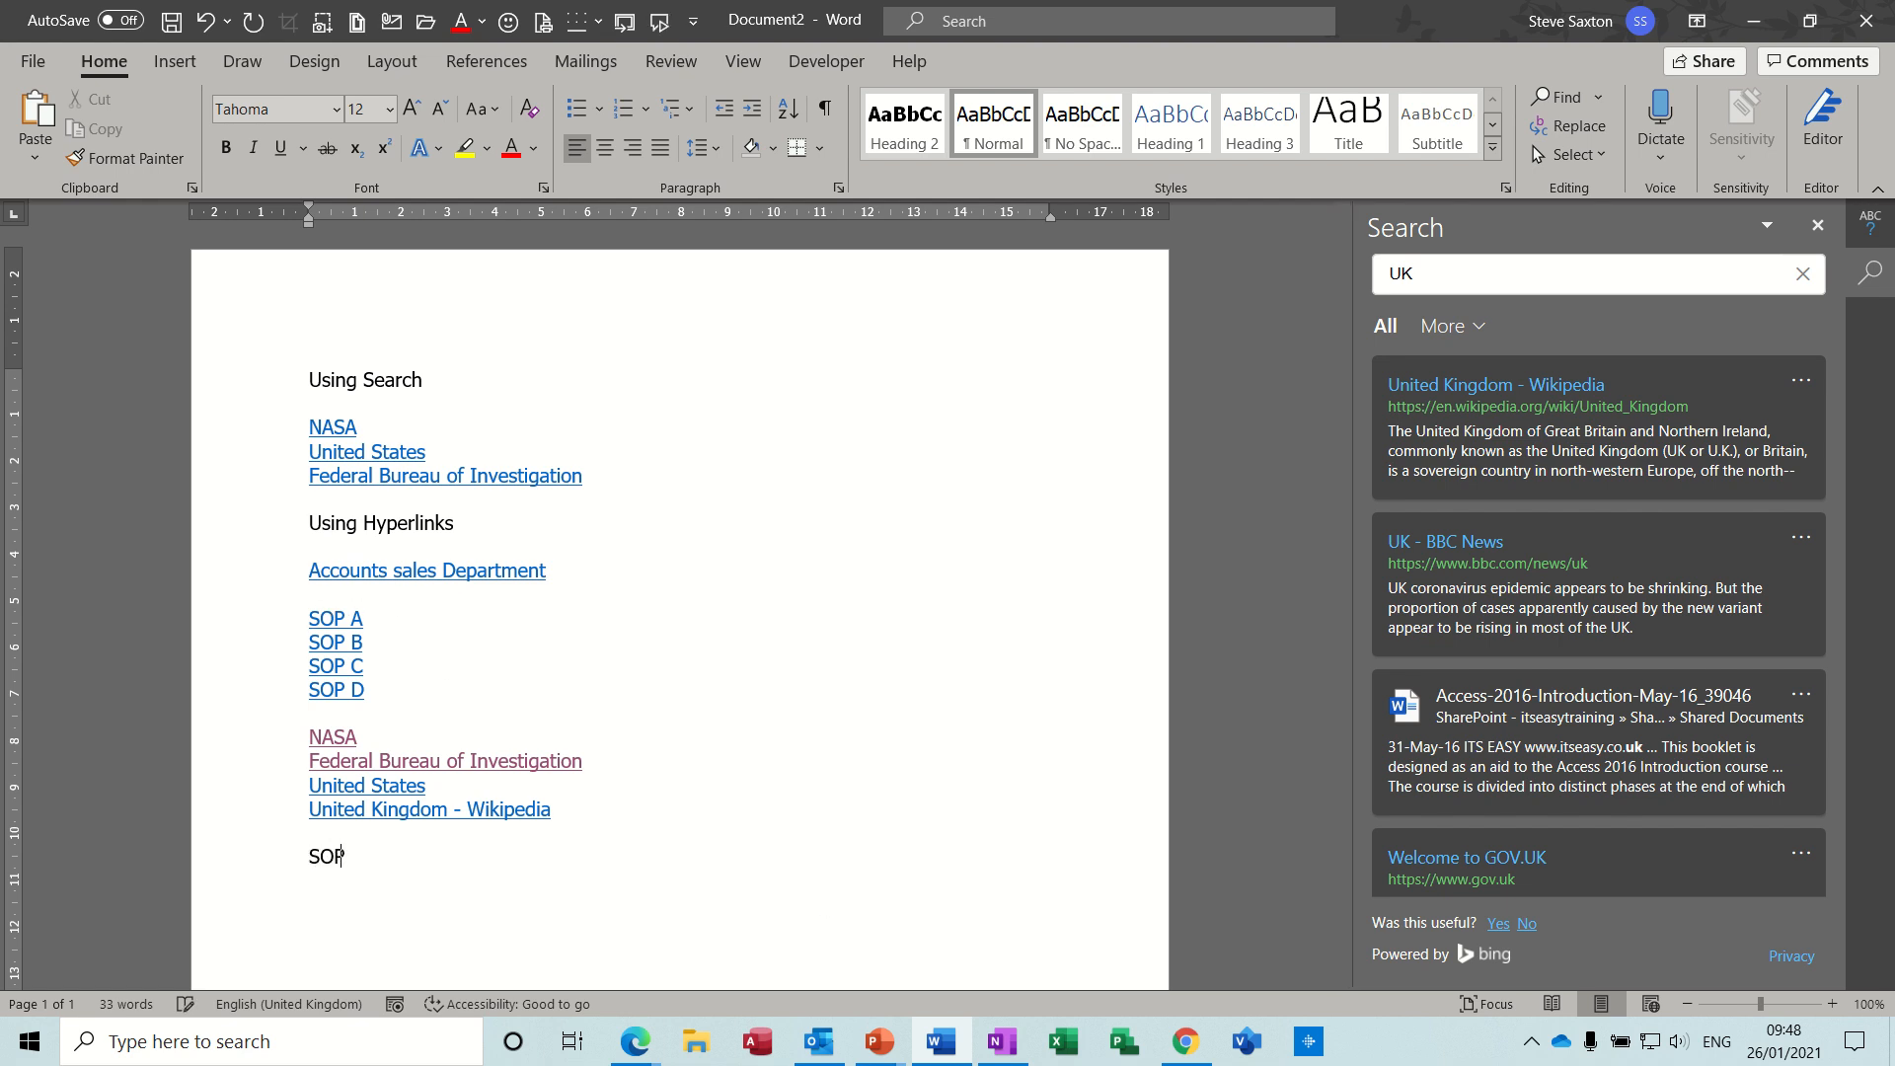
text( A)
click(254, 864)
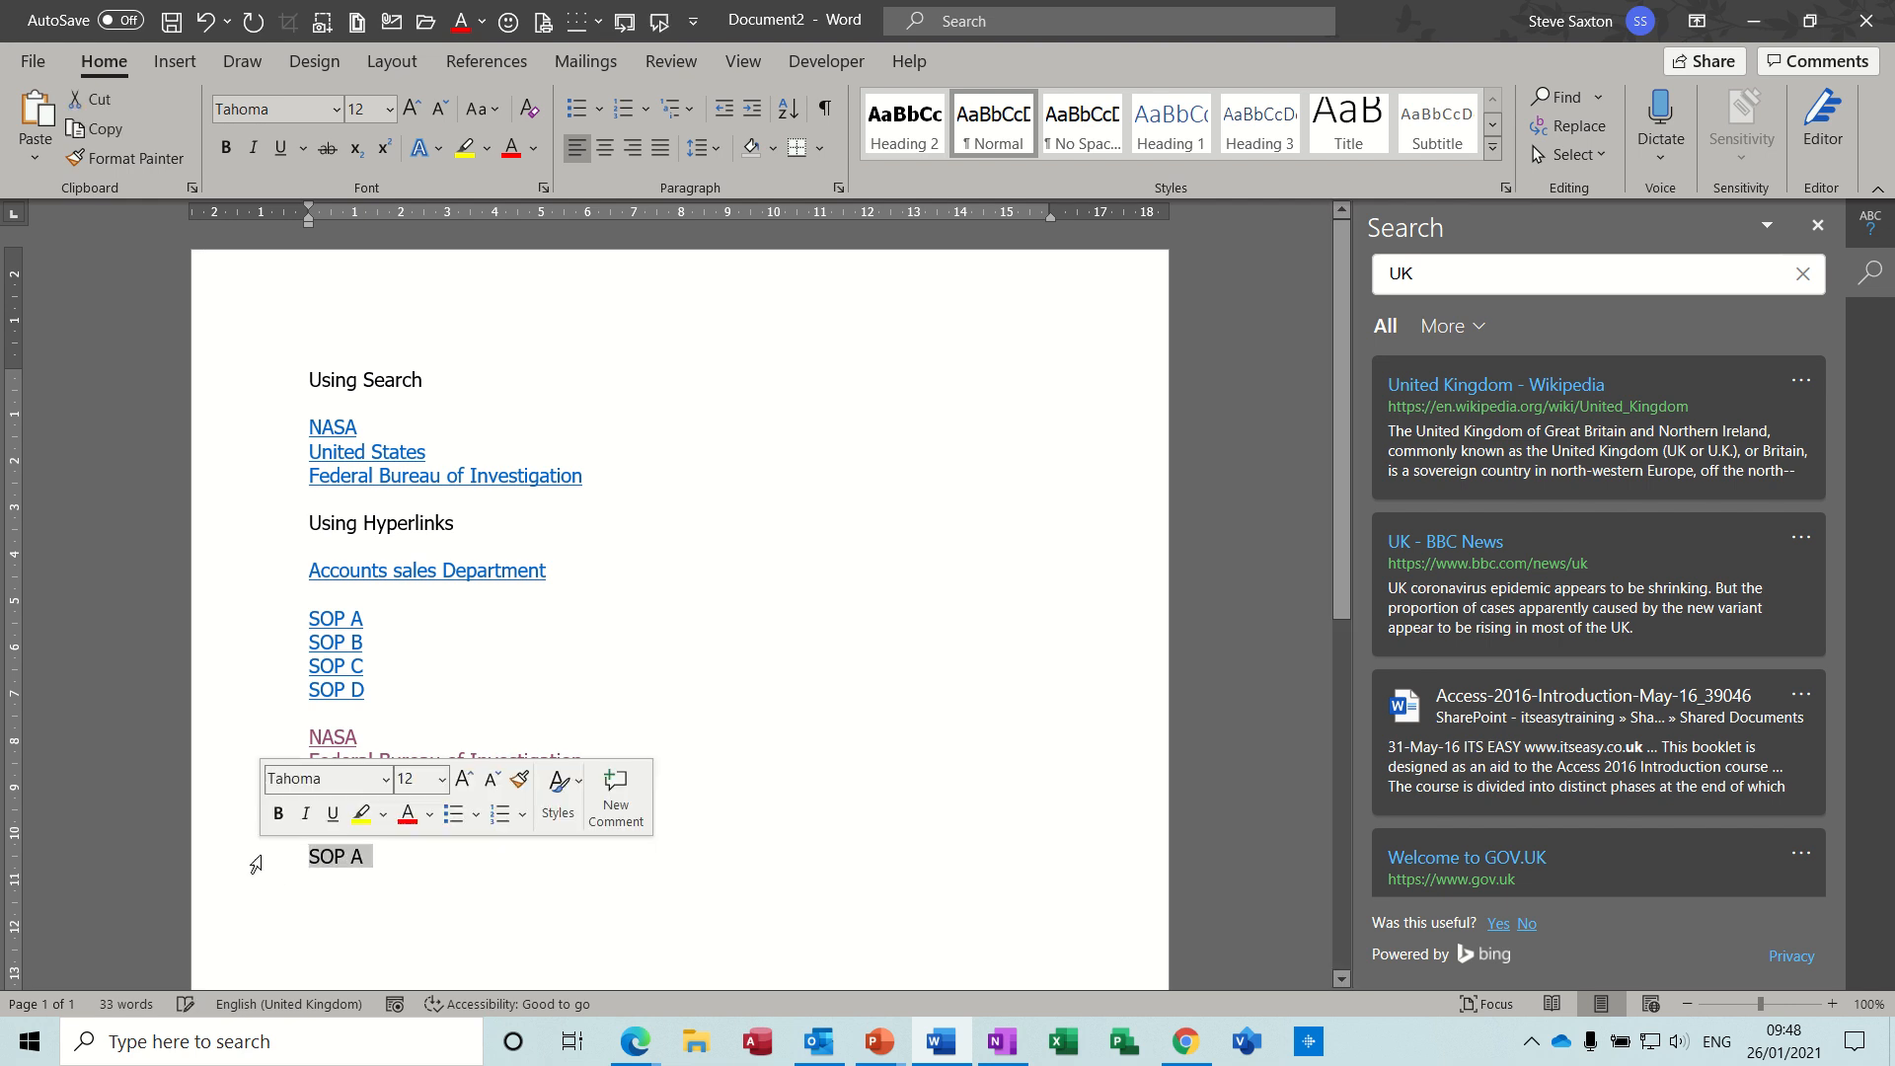
right_click(328, 858)
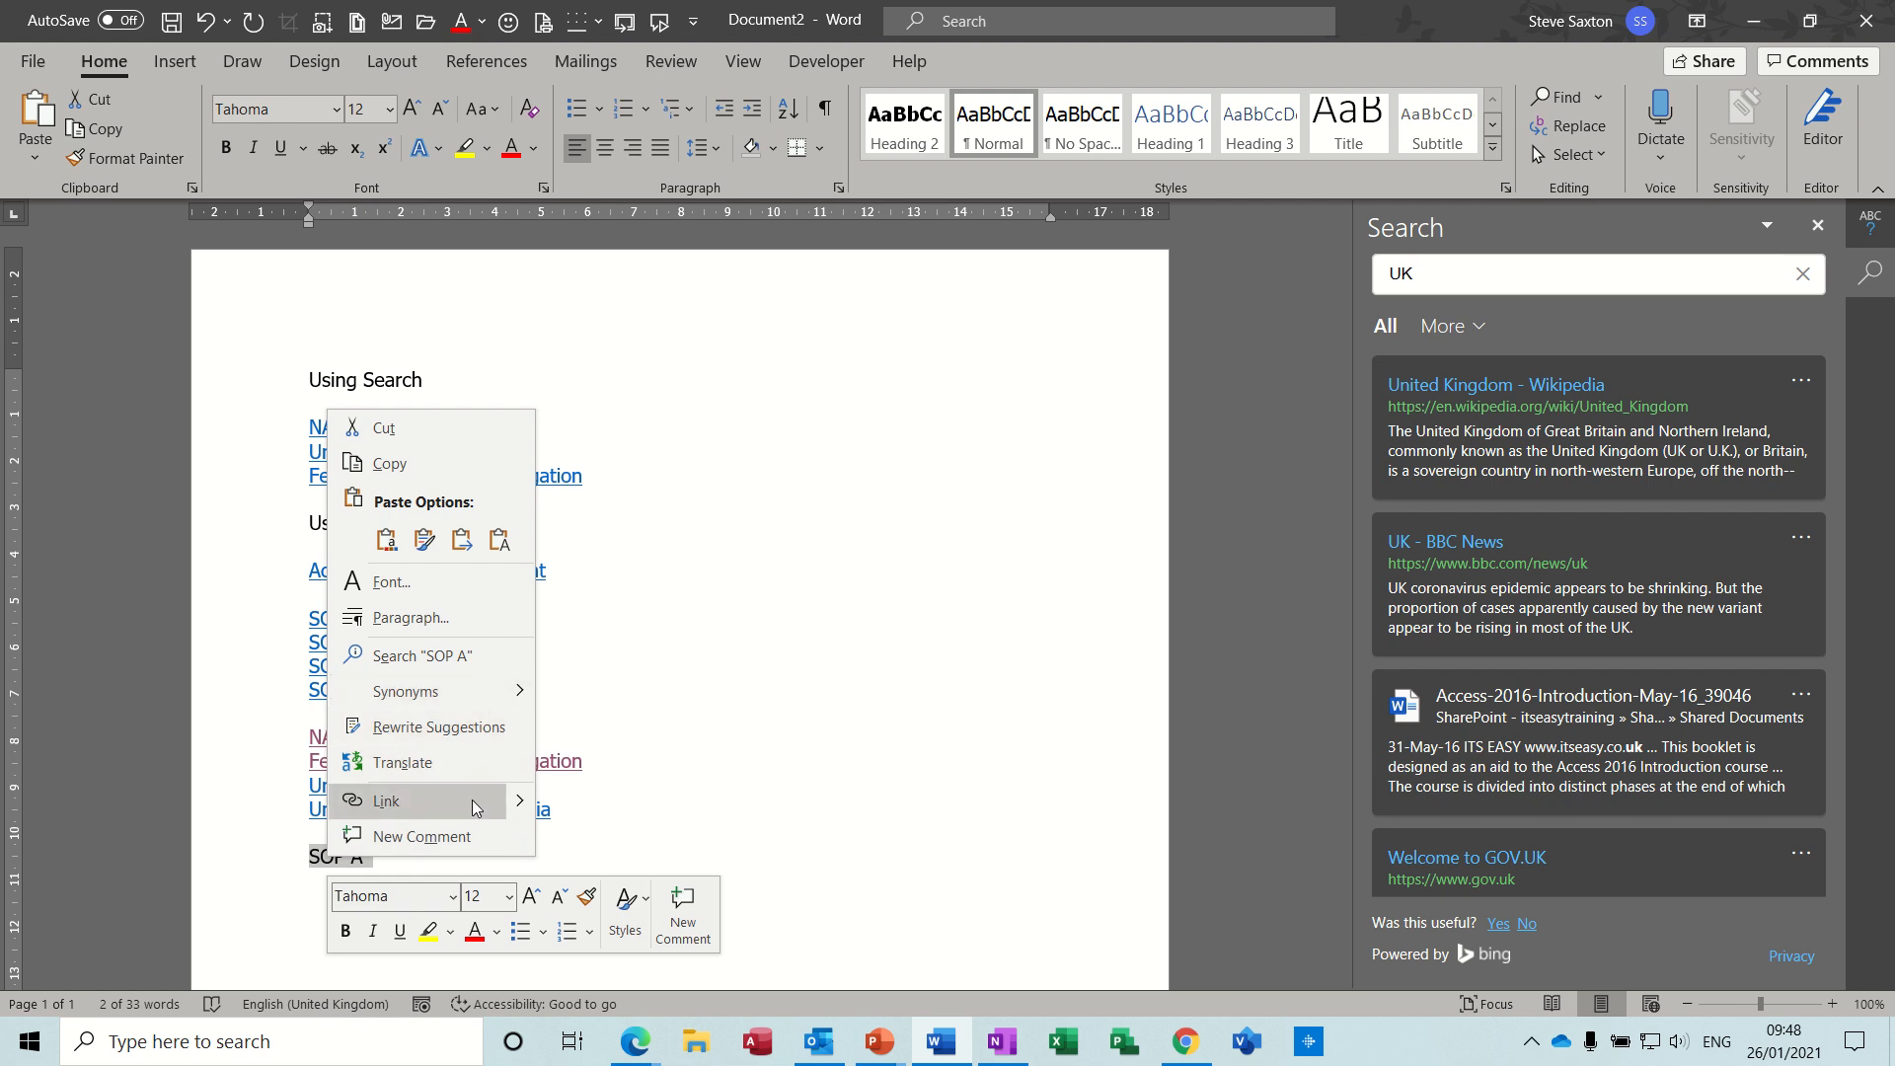
mouse_move(523, 804)
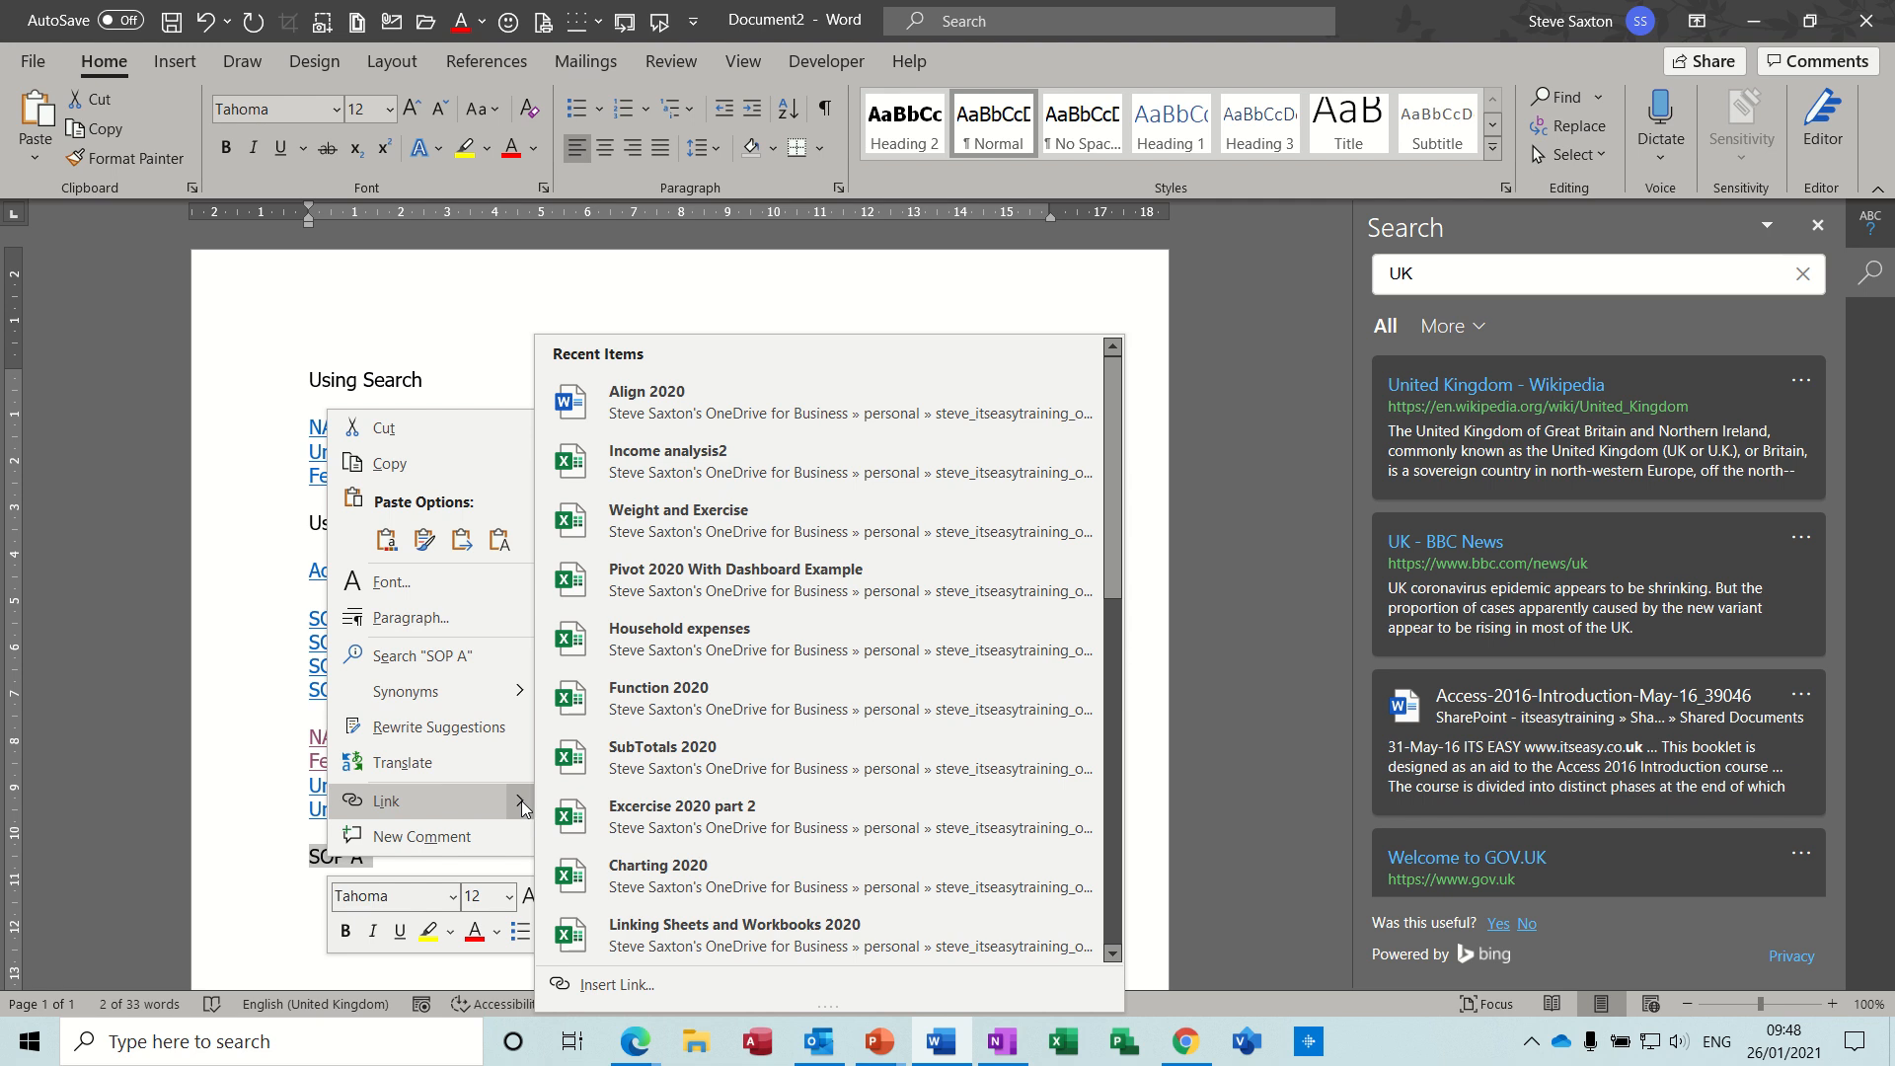
click(394, 802)
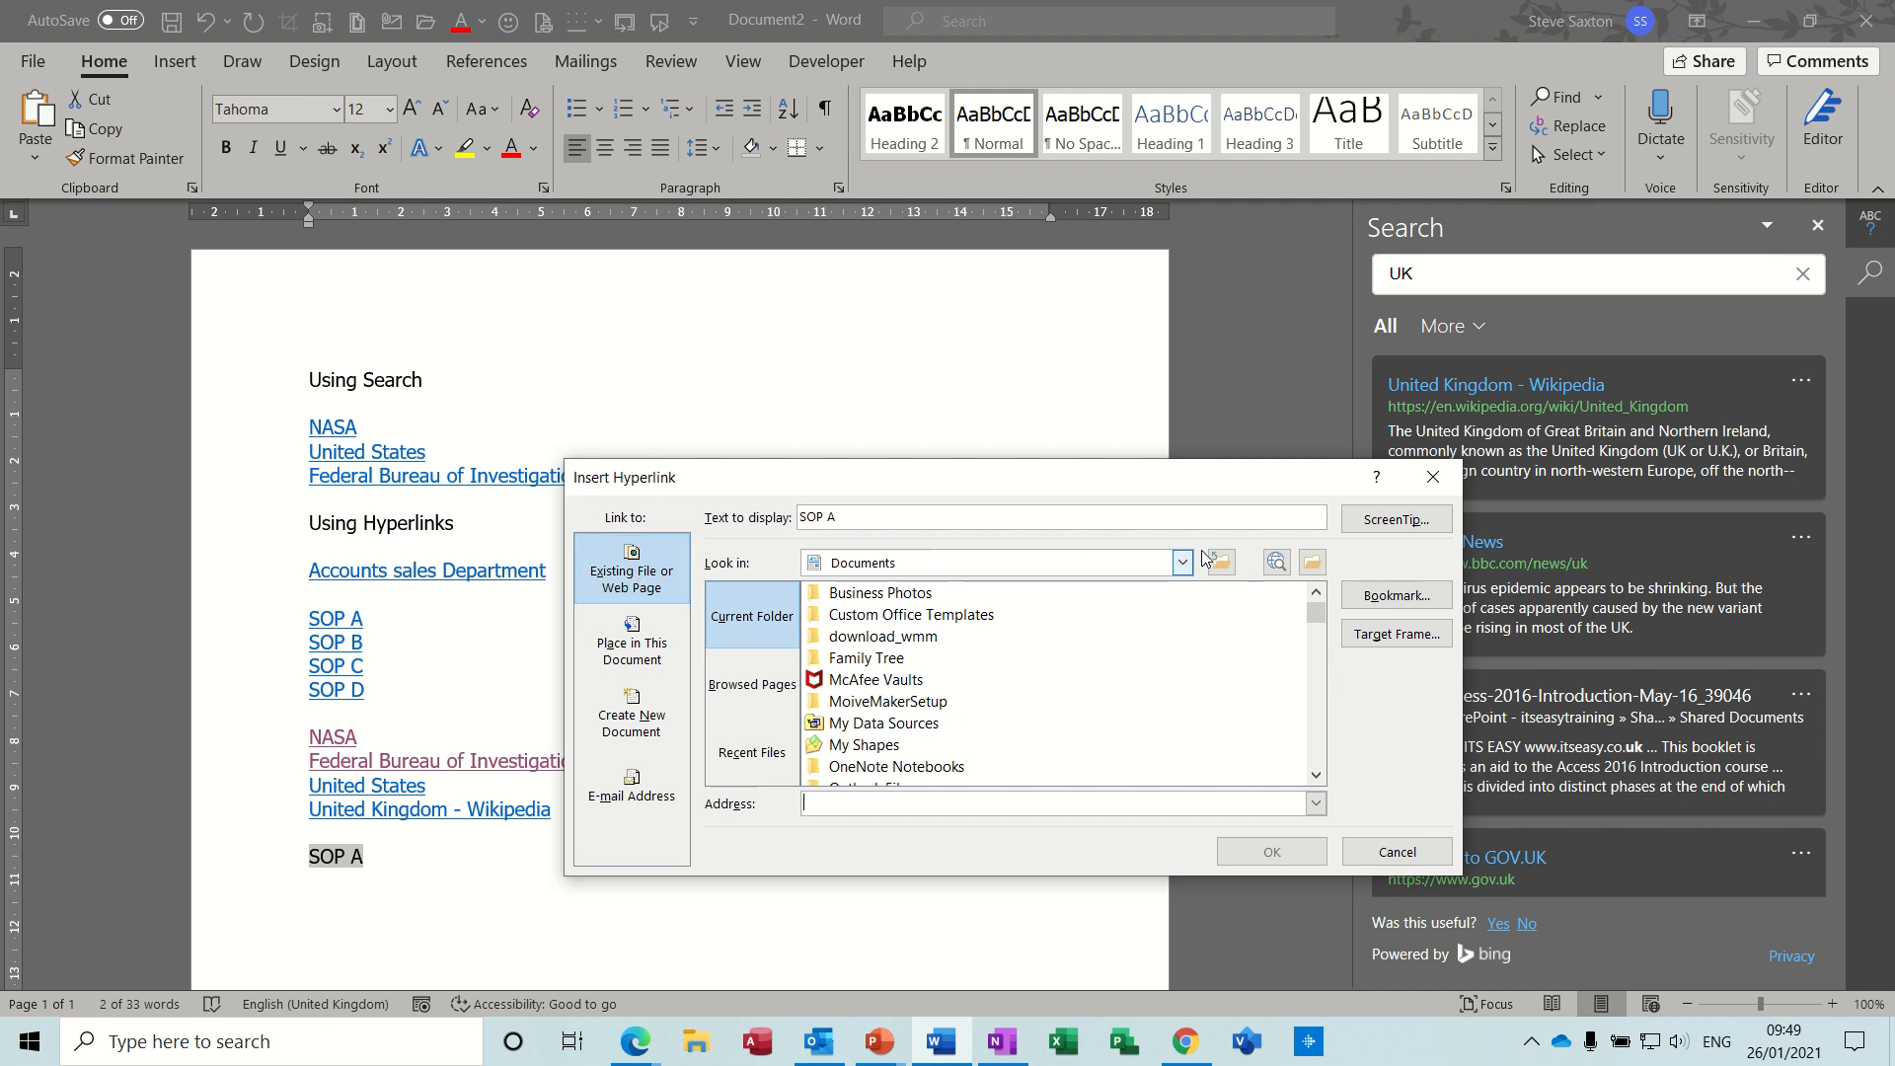
- Link SOP A to the document Align 2020 from the Word 2020 folder inside Examples on OneDrive
click(1312, 564)
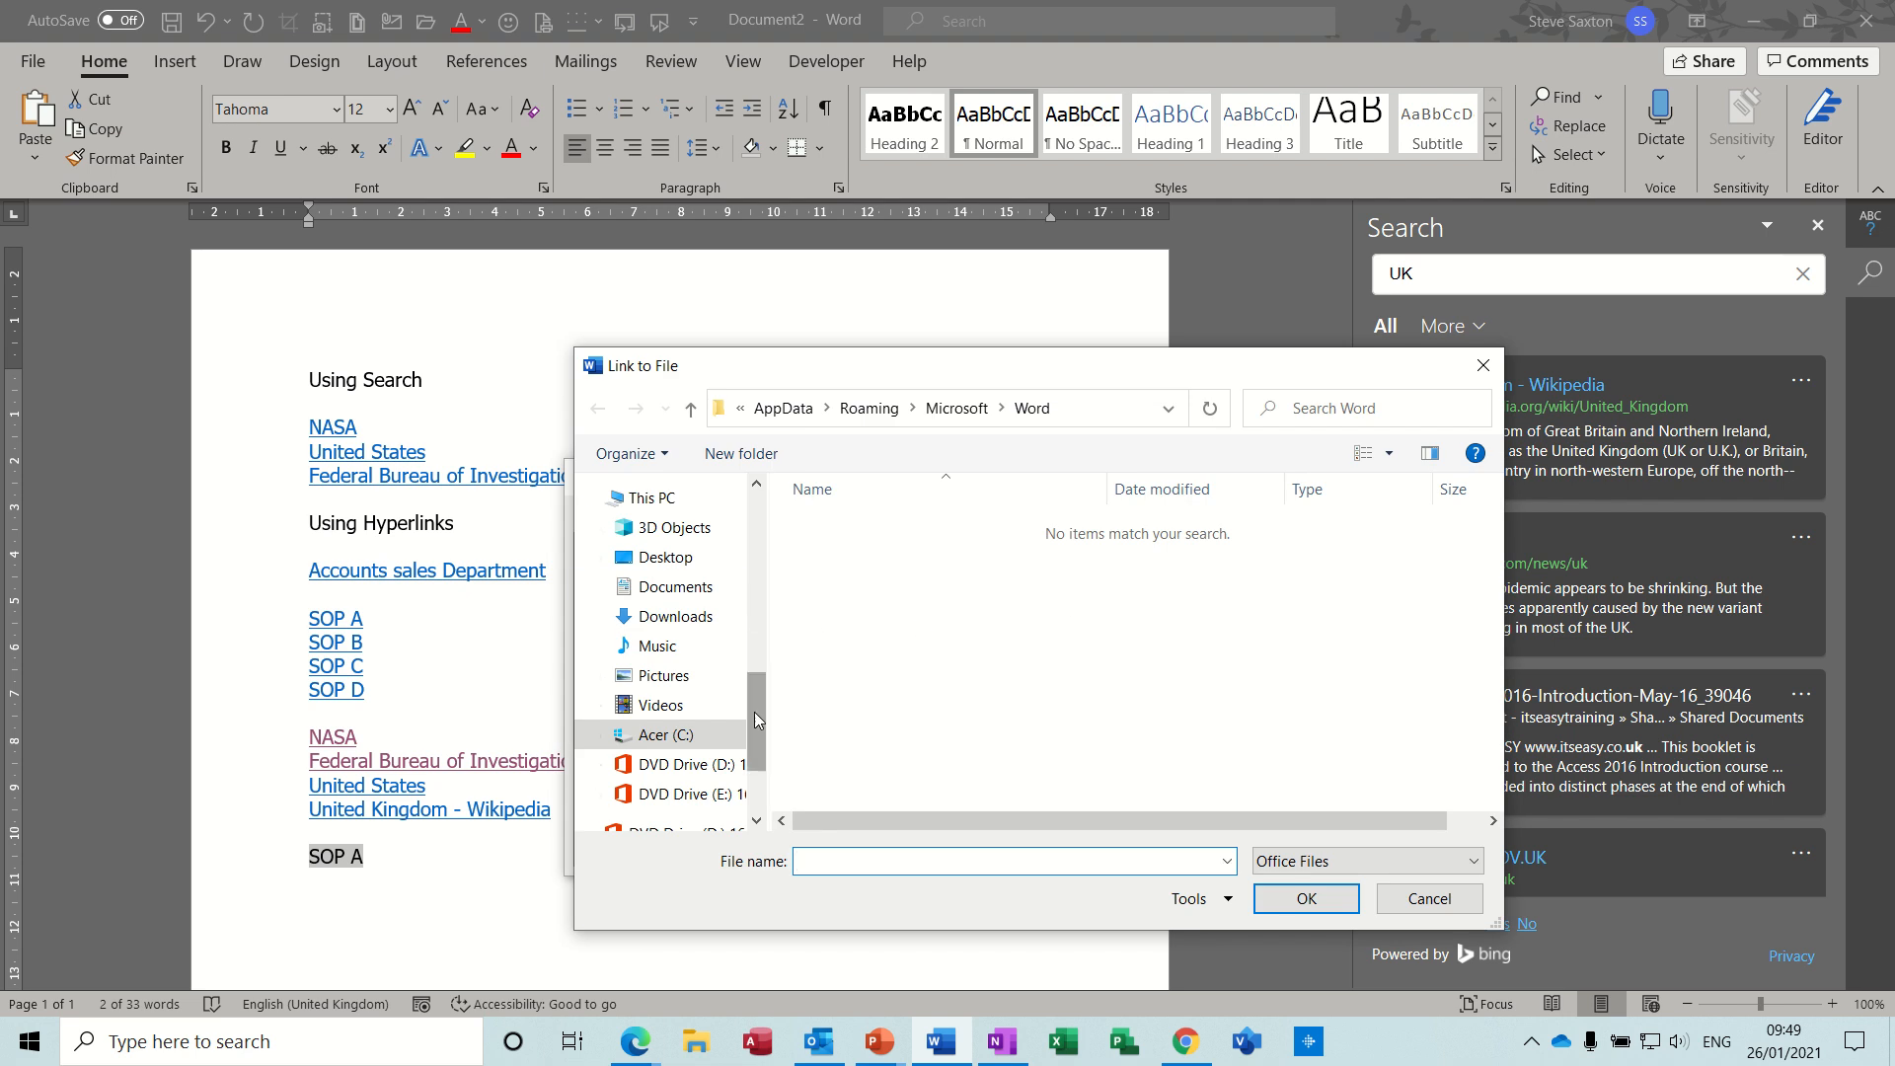
drag(754, 703, 756, 657)
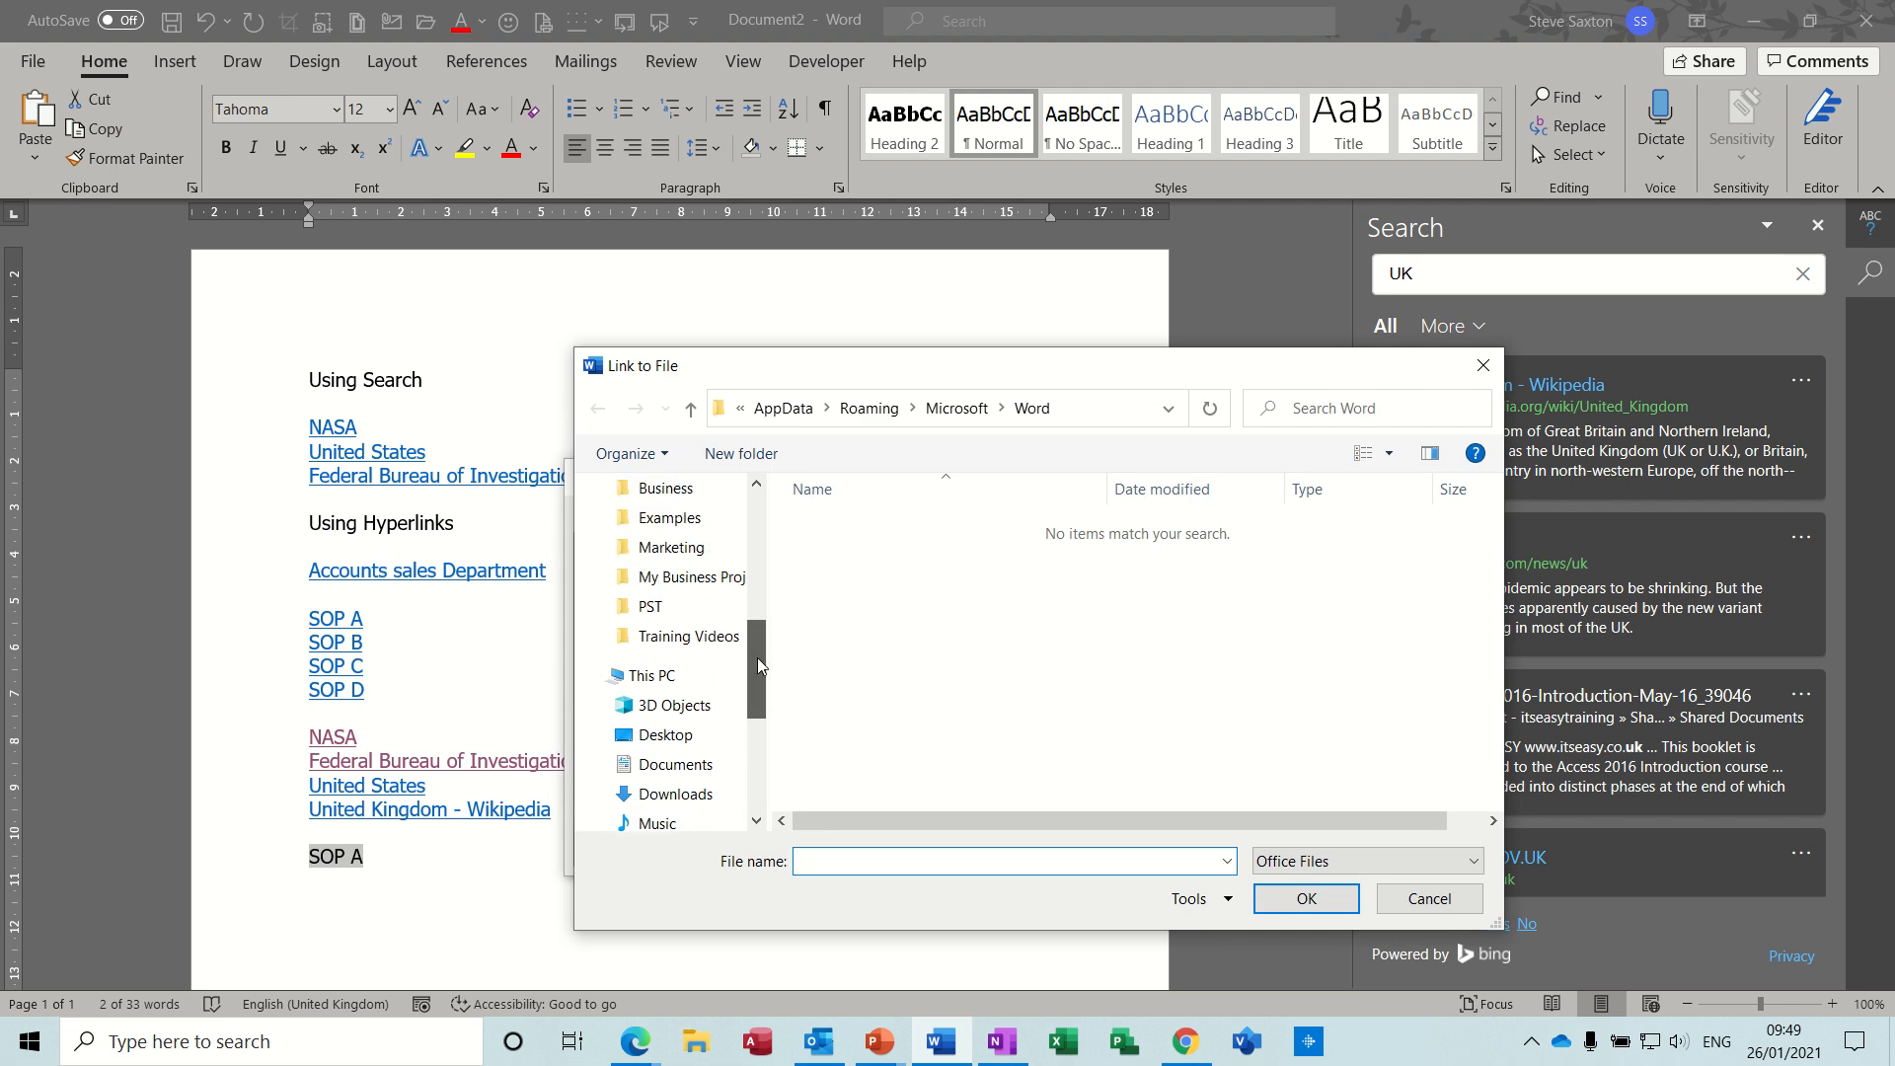
click(673, 519)
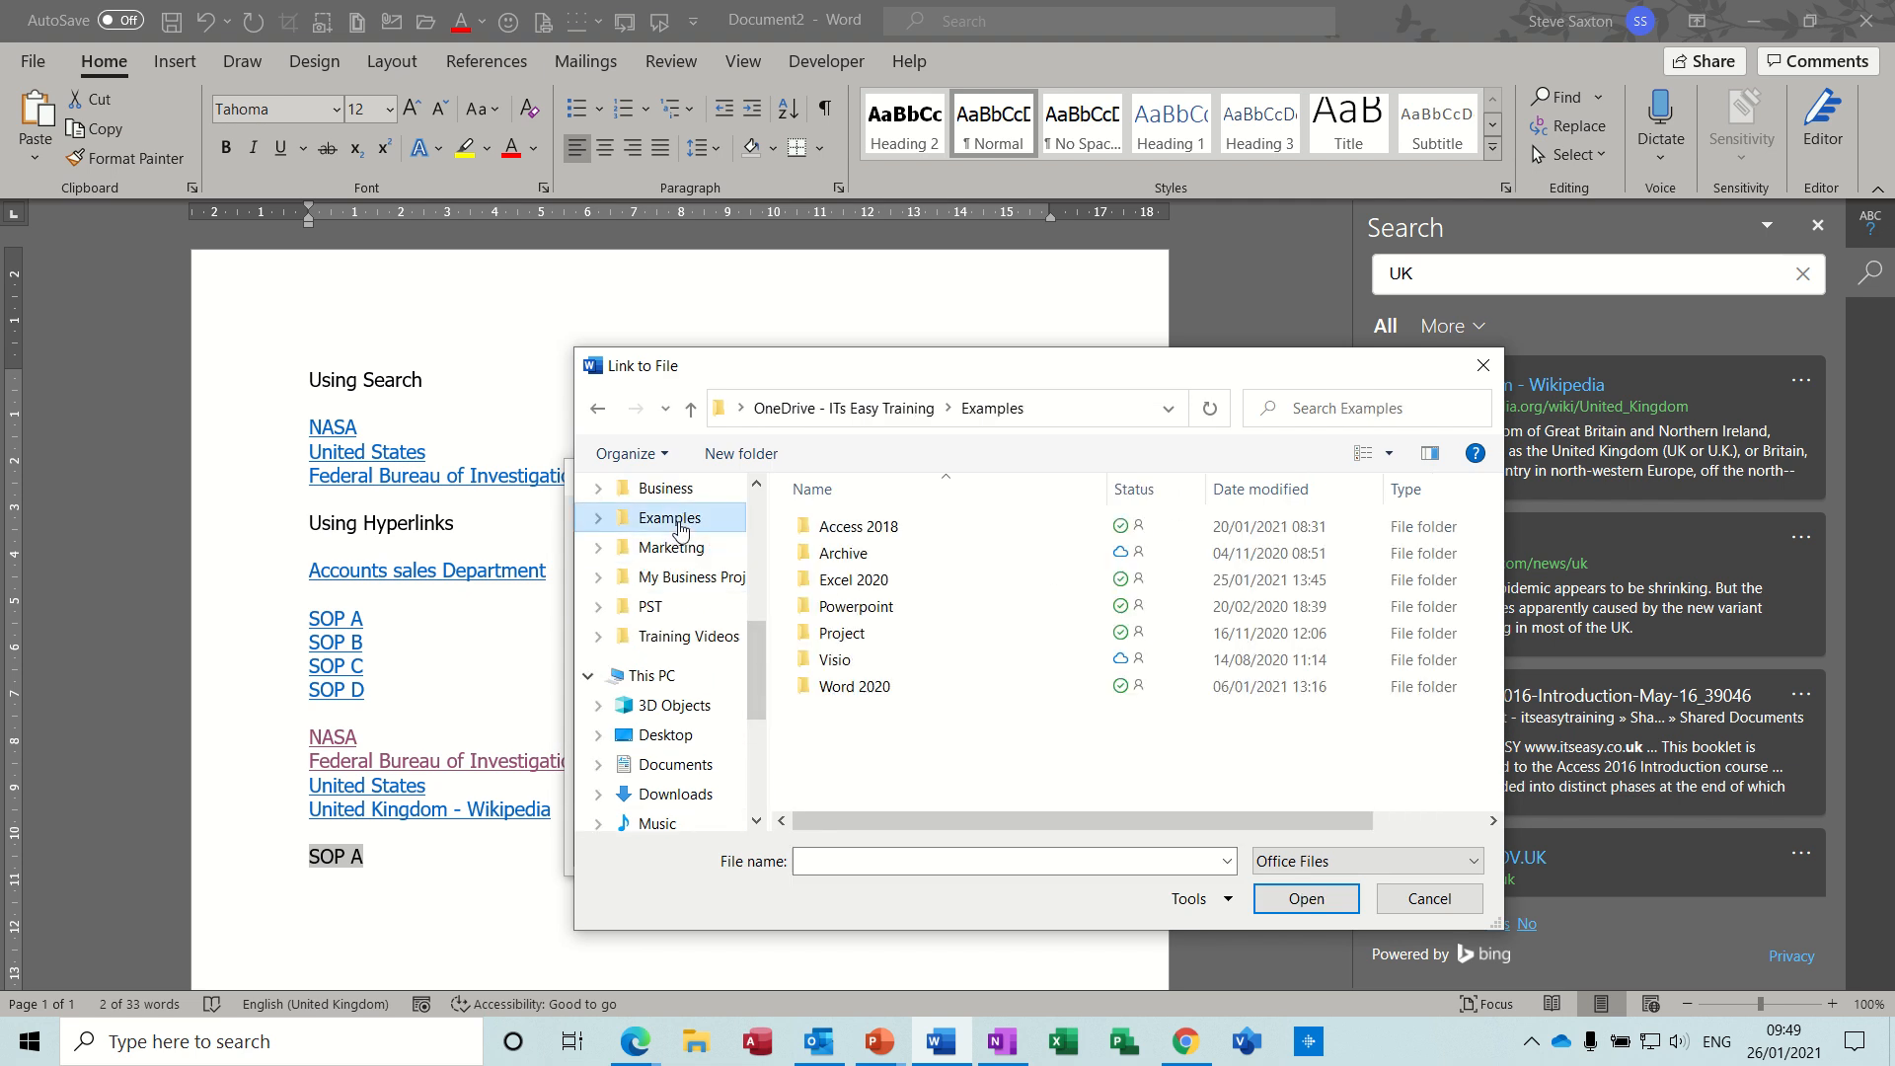
double_click(859, 688)
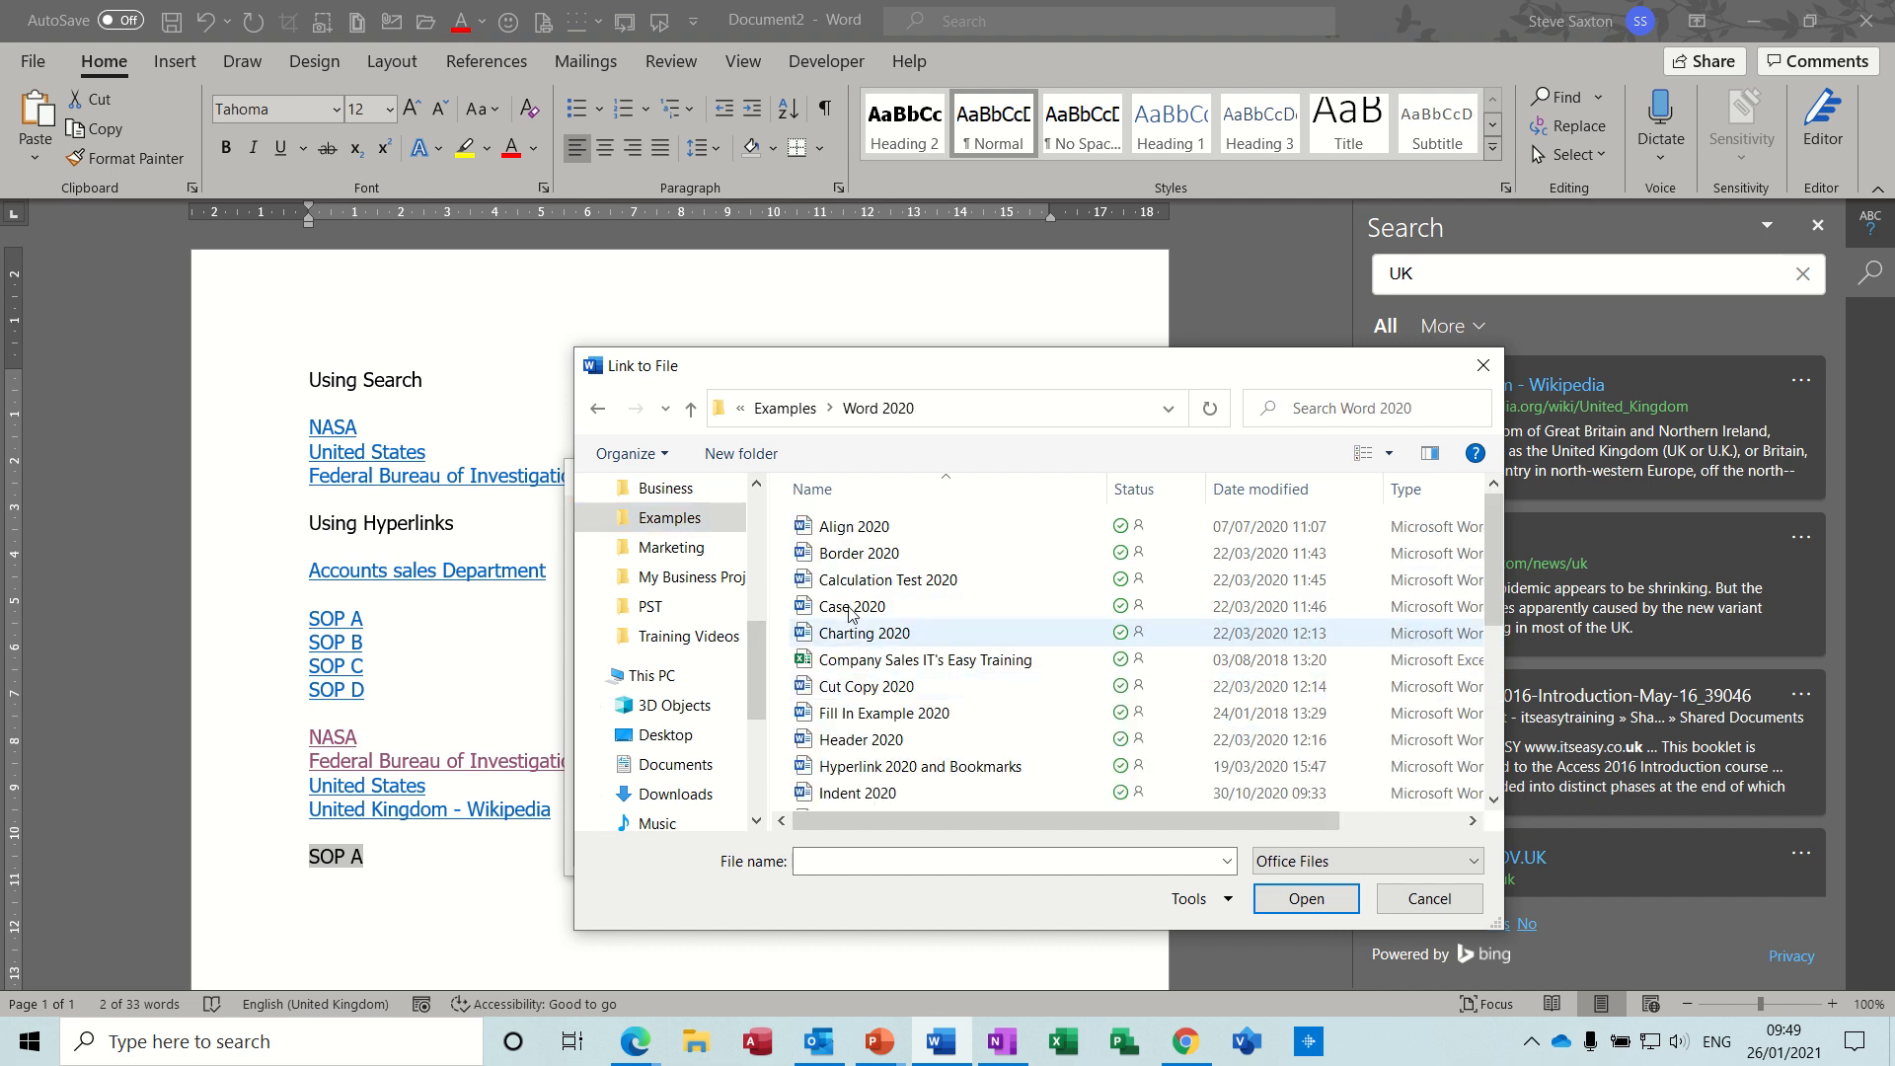
double_click(832, 526)
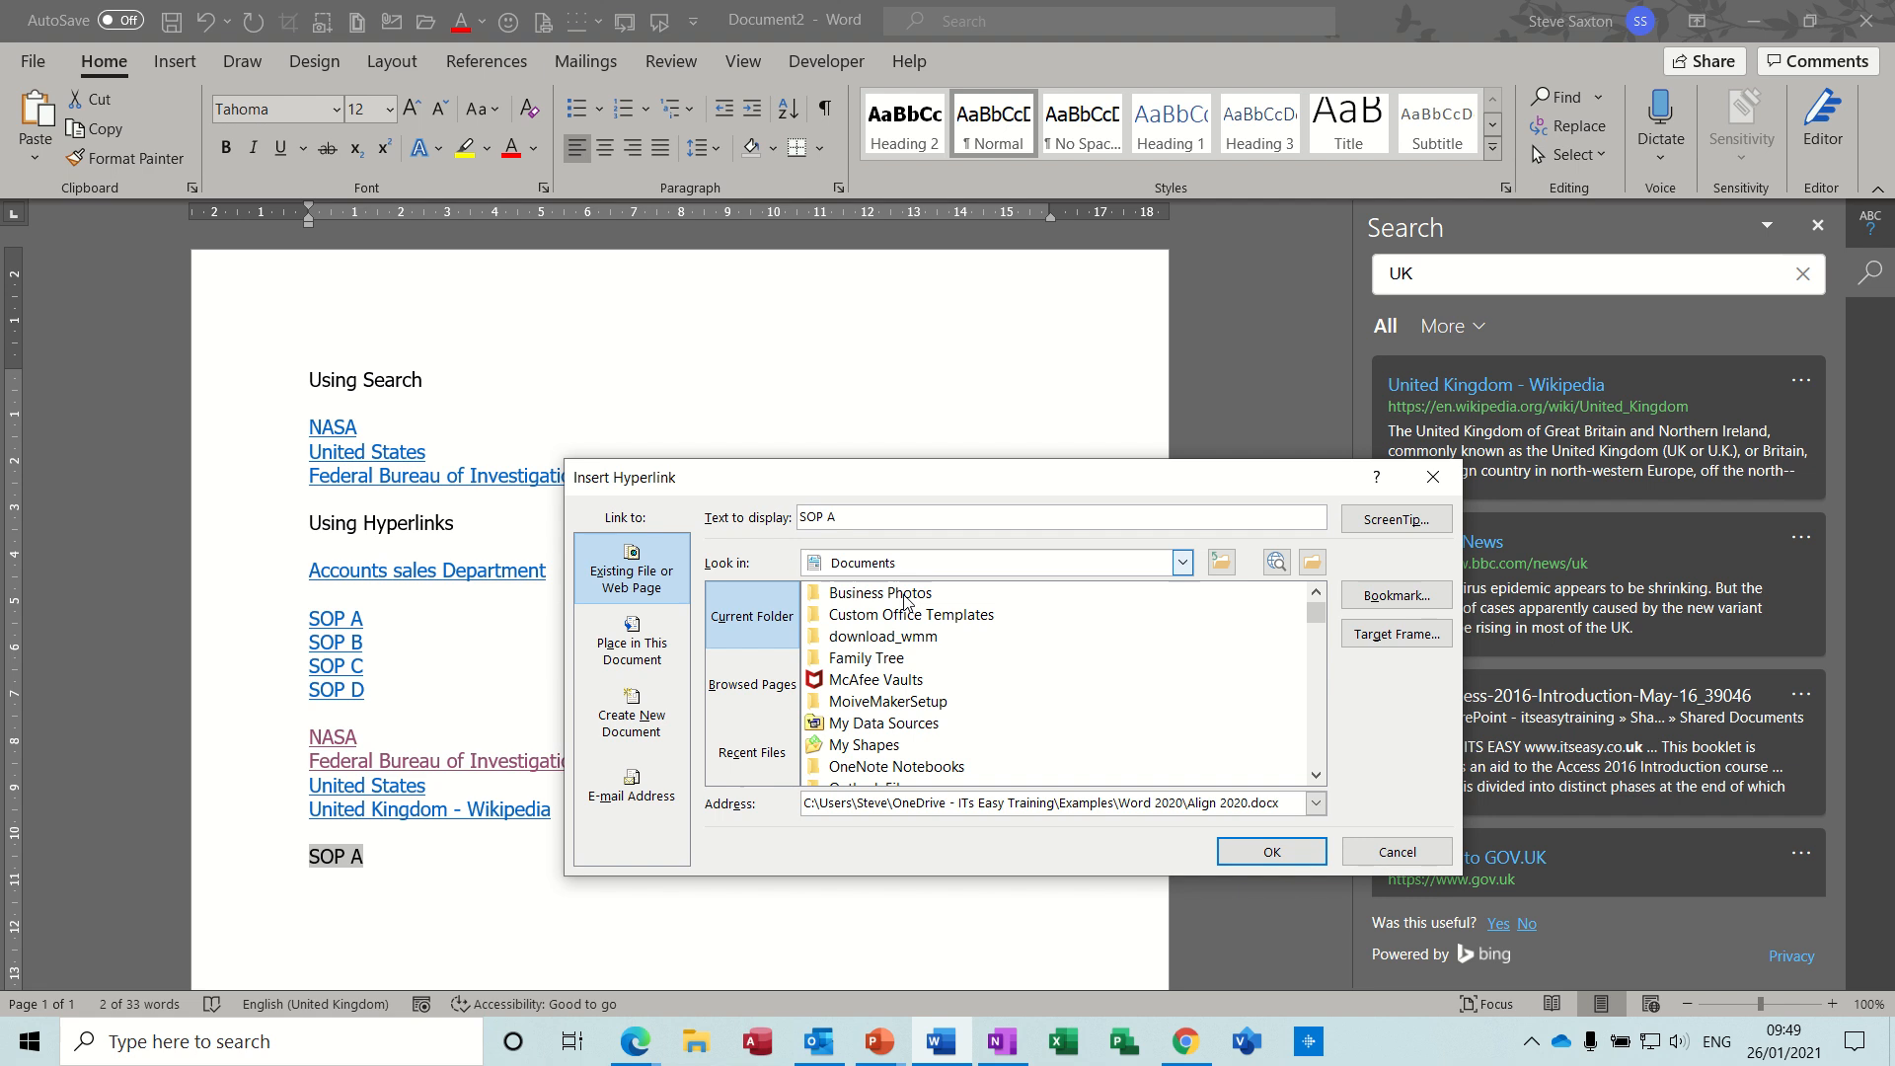
click(1271, 851)
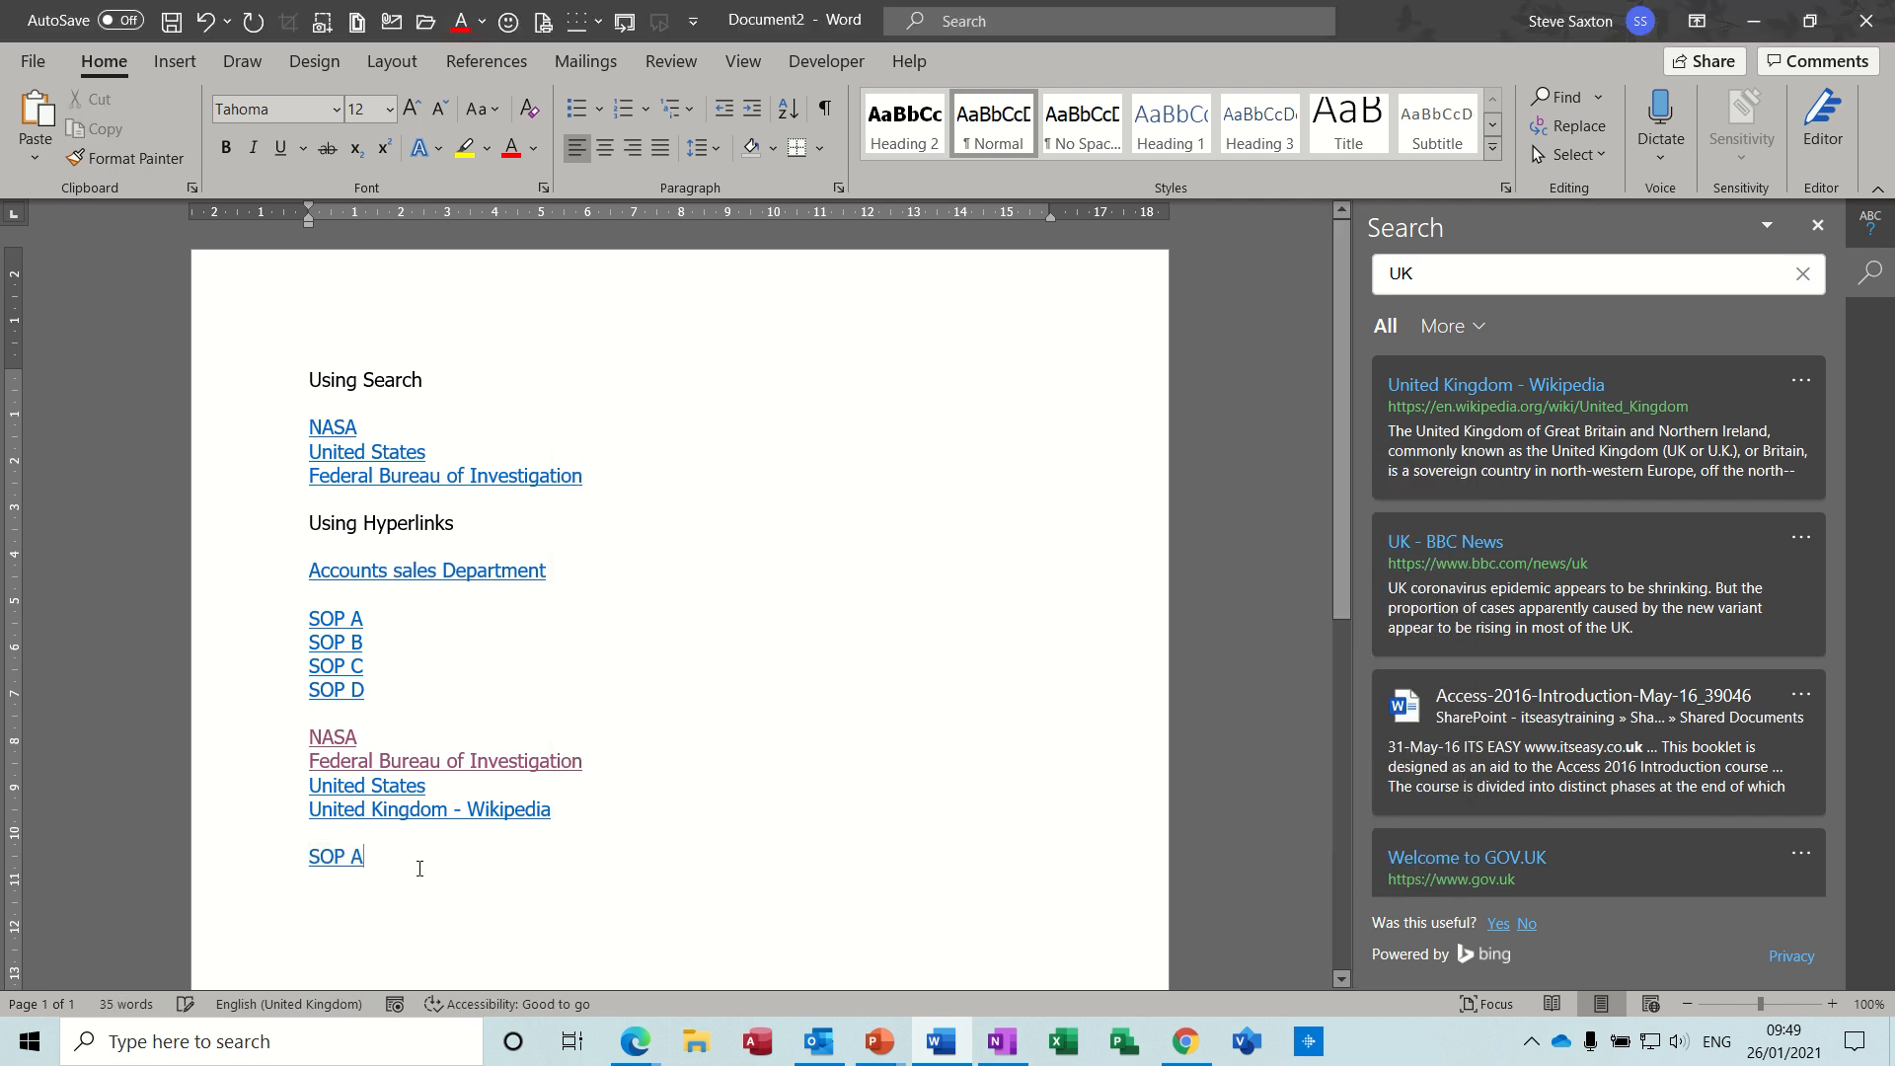
- Add the text SOP B on a new line below the new SOP A link and begin inserting a hyperlink on it
key(Return)
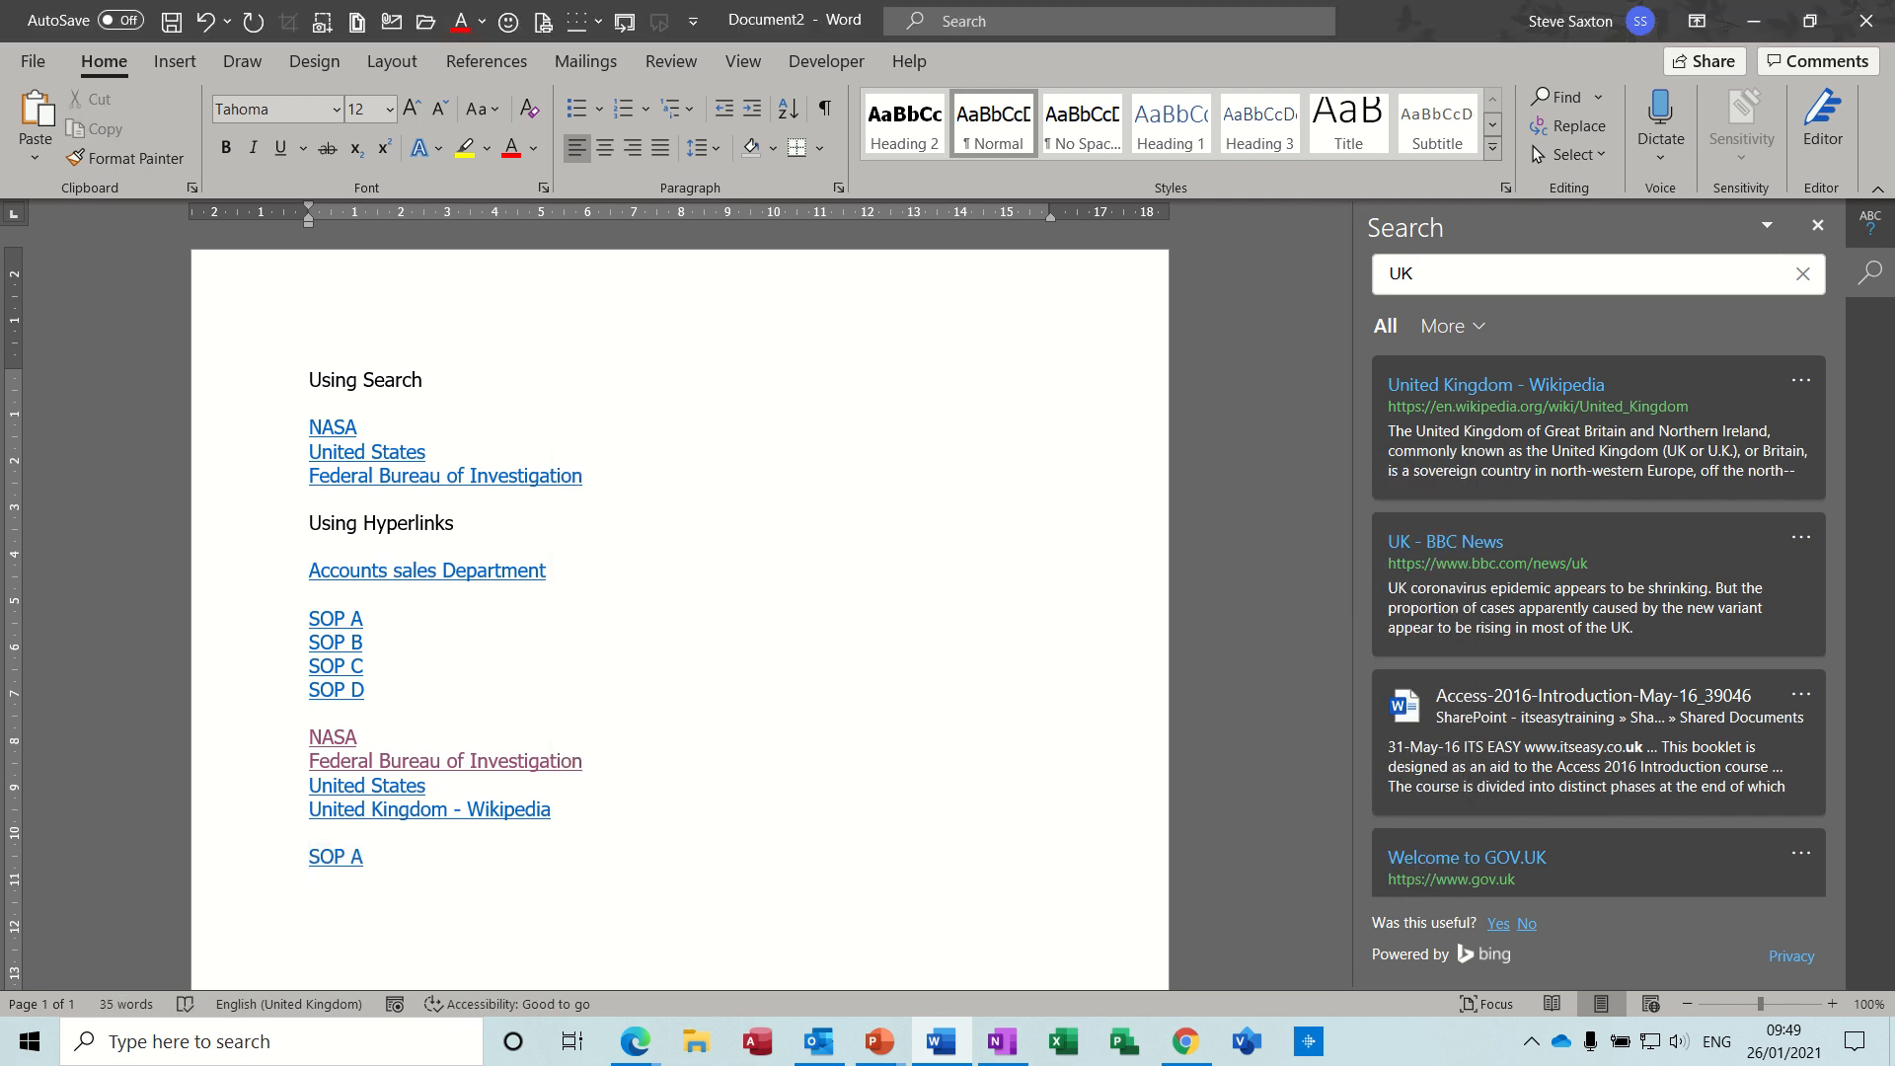
text(SOP)
text(B)
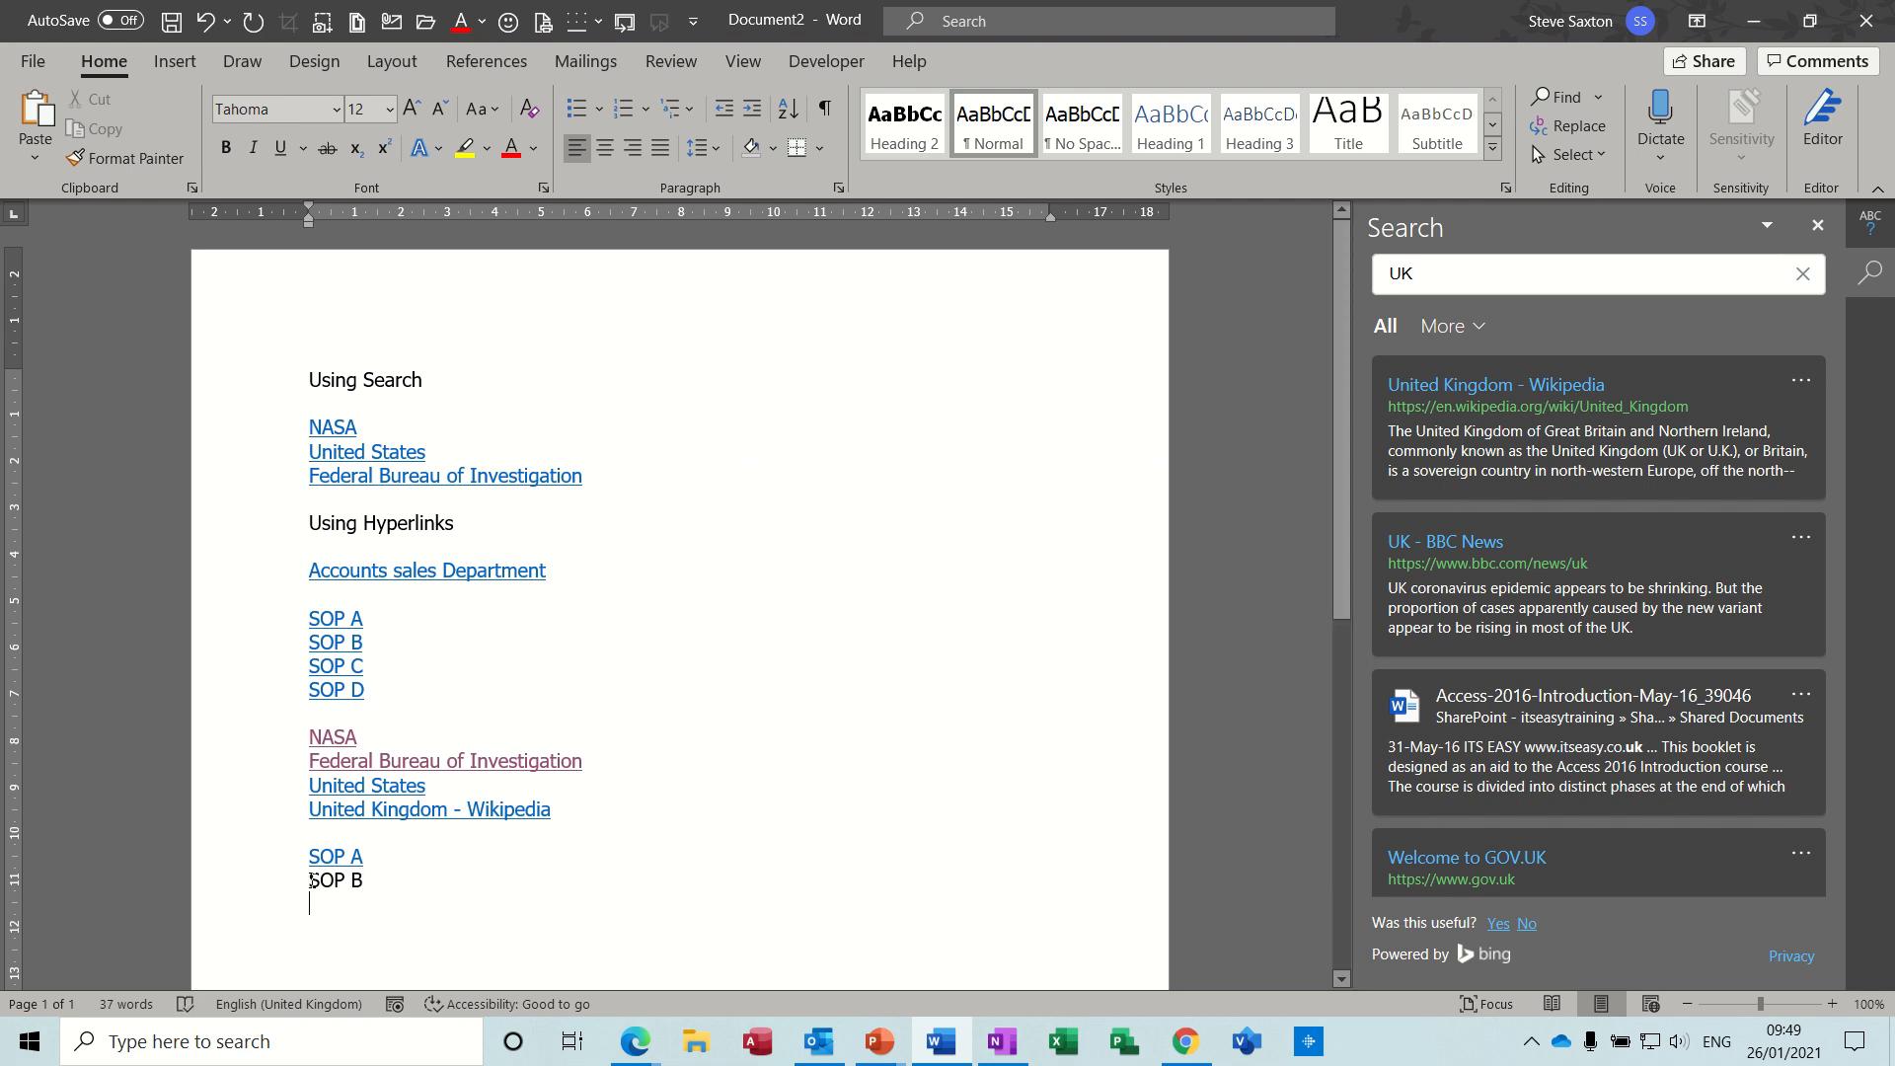
drag(310, 879, 367, 881)
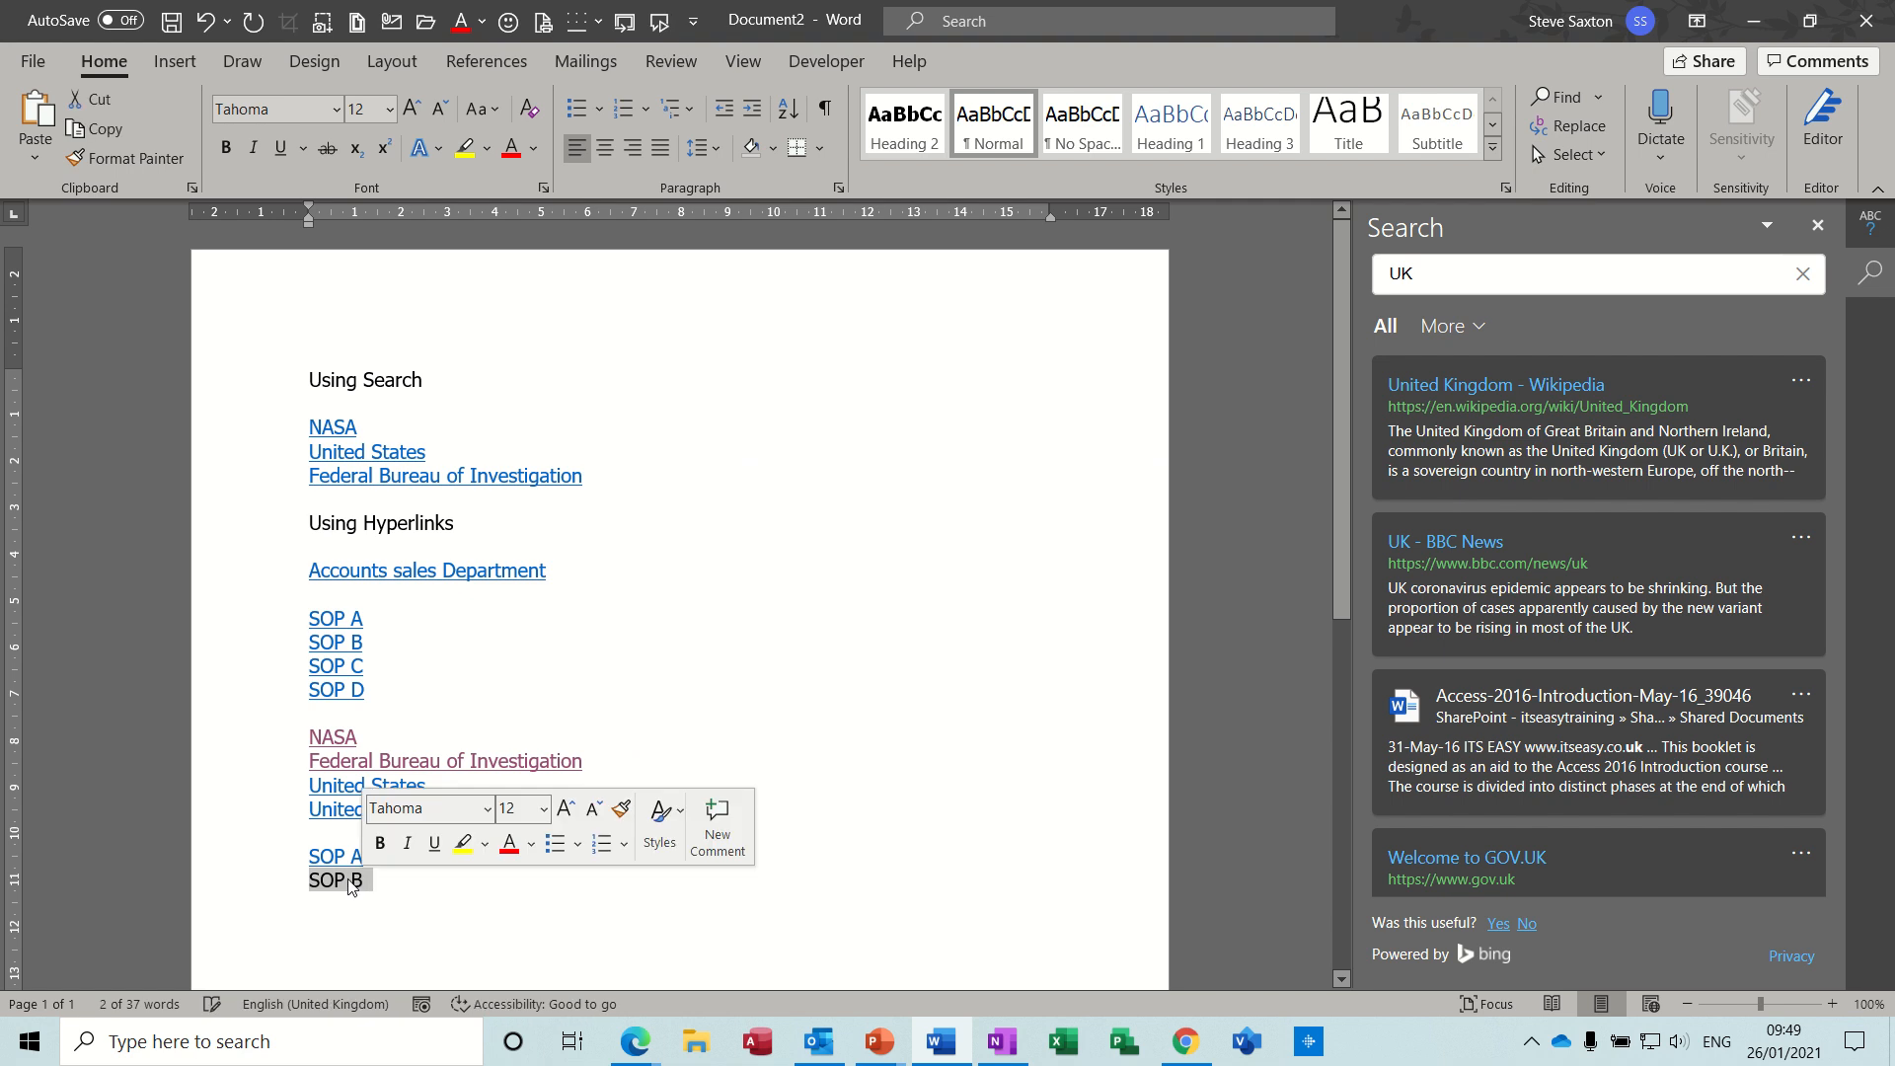
right_click(349, 884)
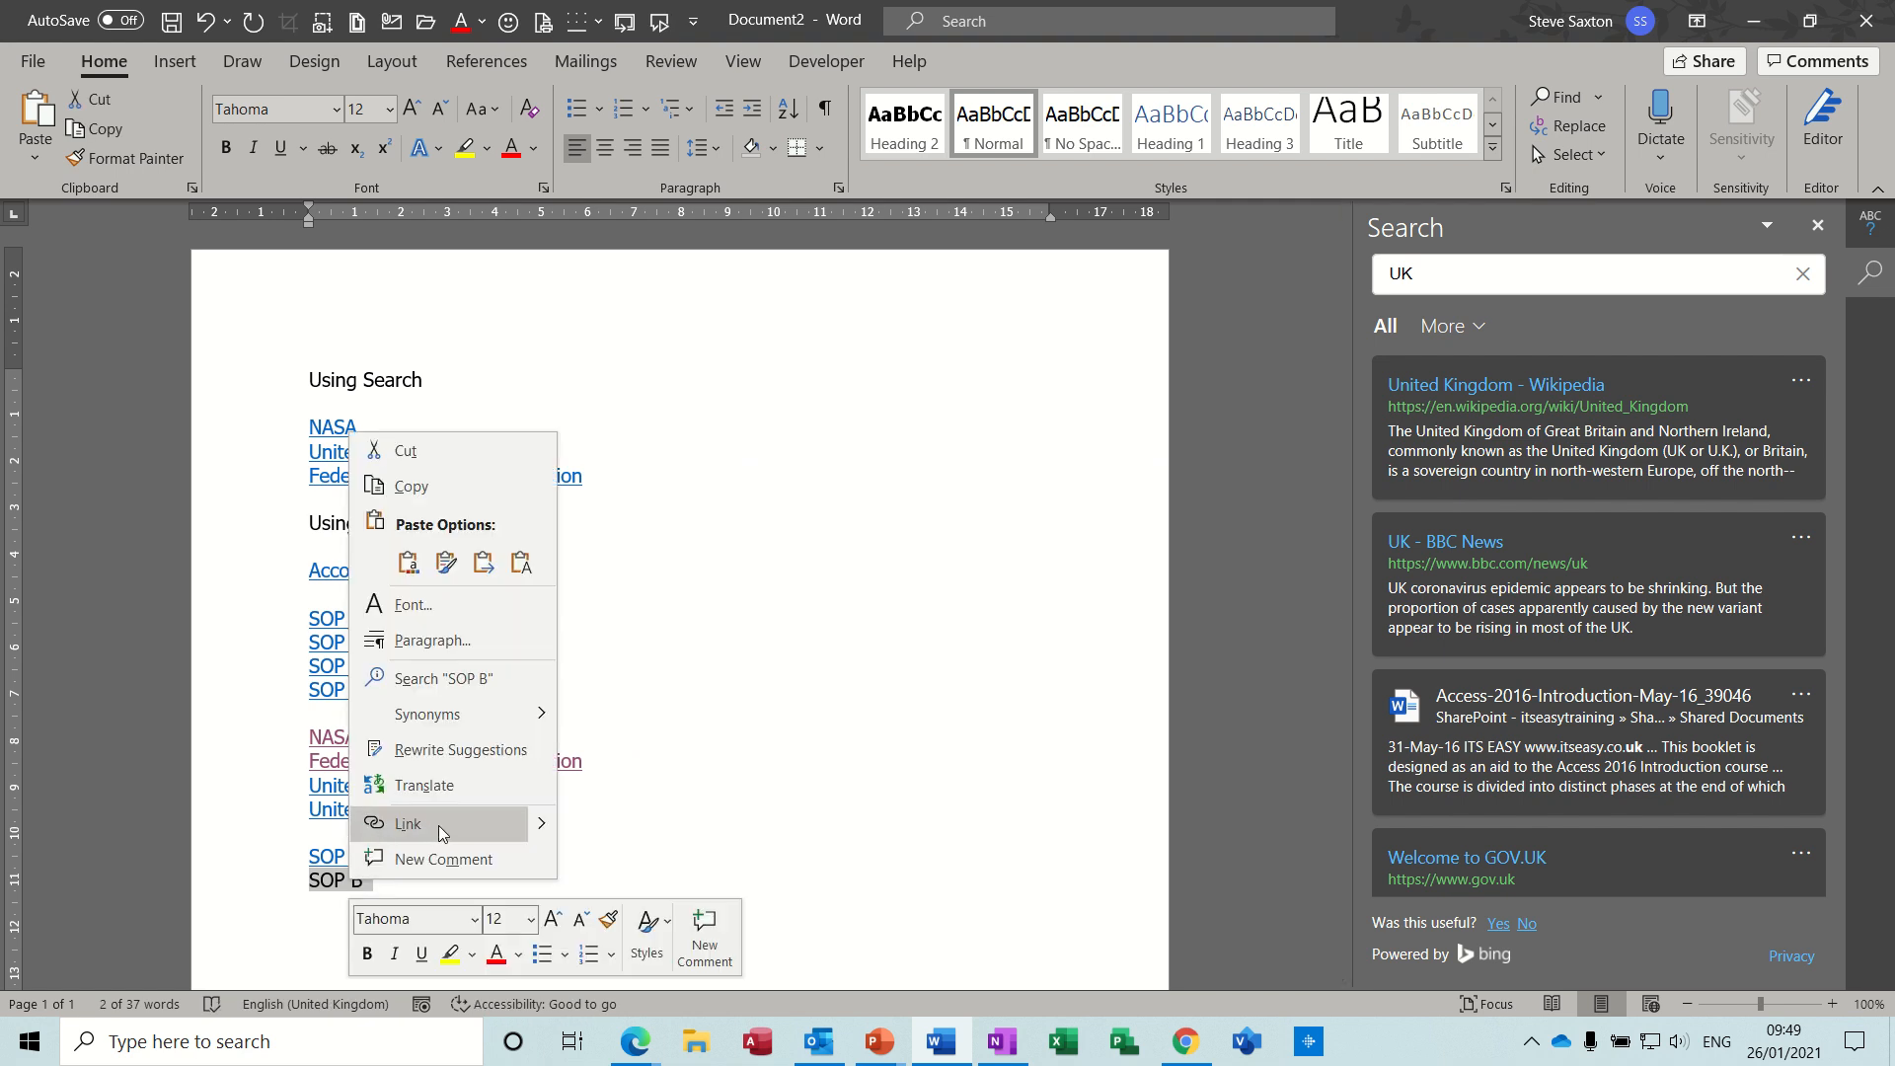
click(483, 825)
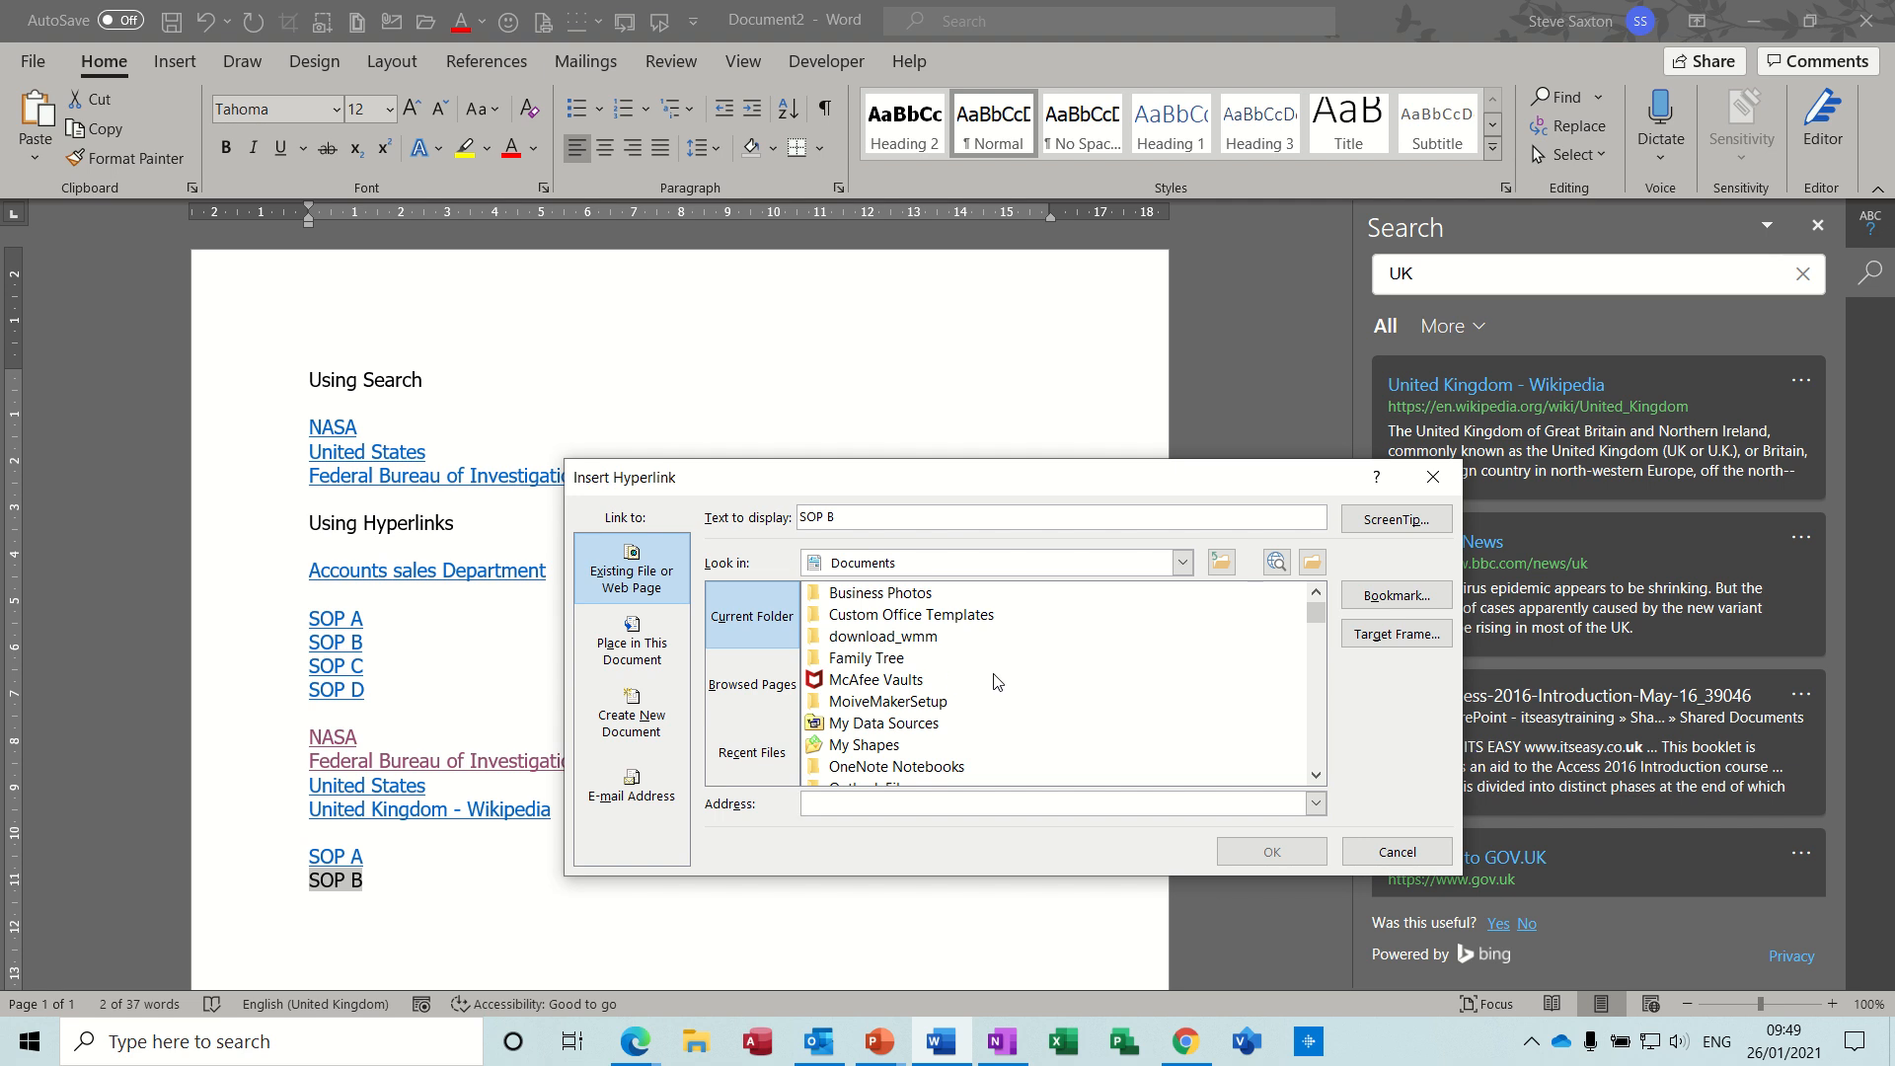
- Link SOP B to the workbook Charting 2020 from the Excel 2020 folder inside Examples on OneDrive
click(1312, 562)
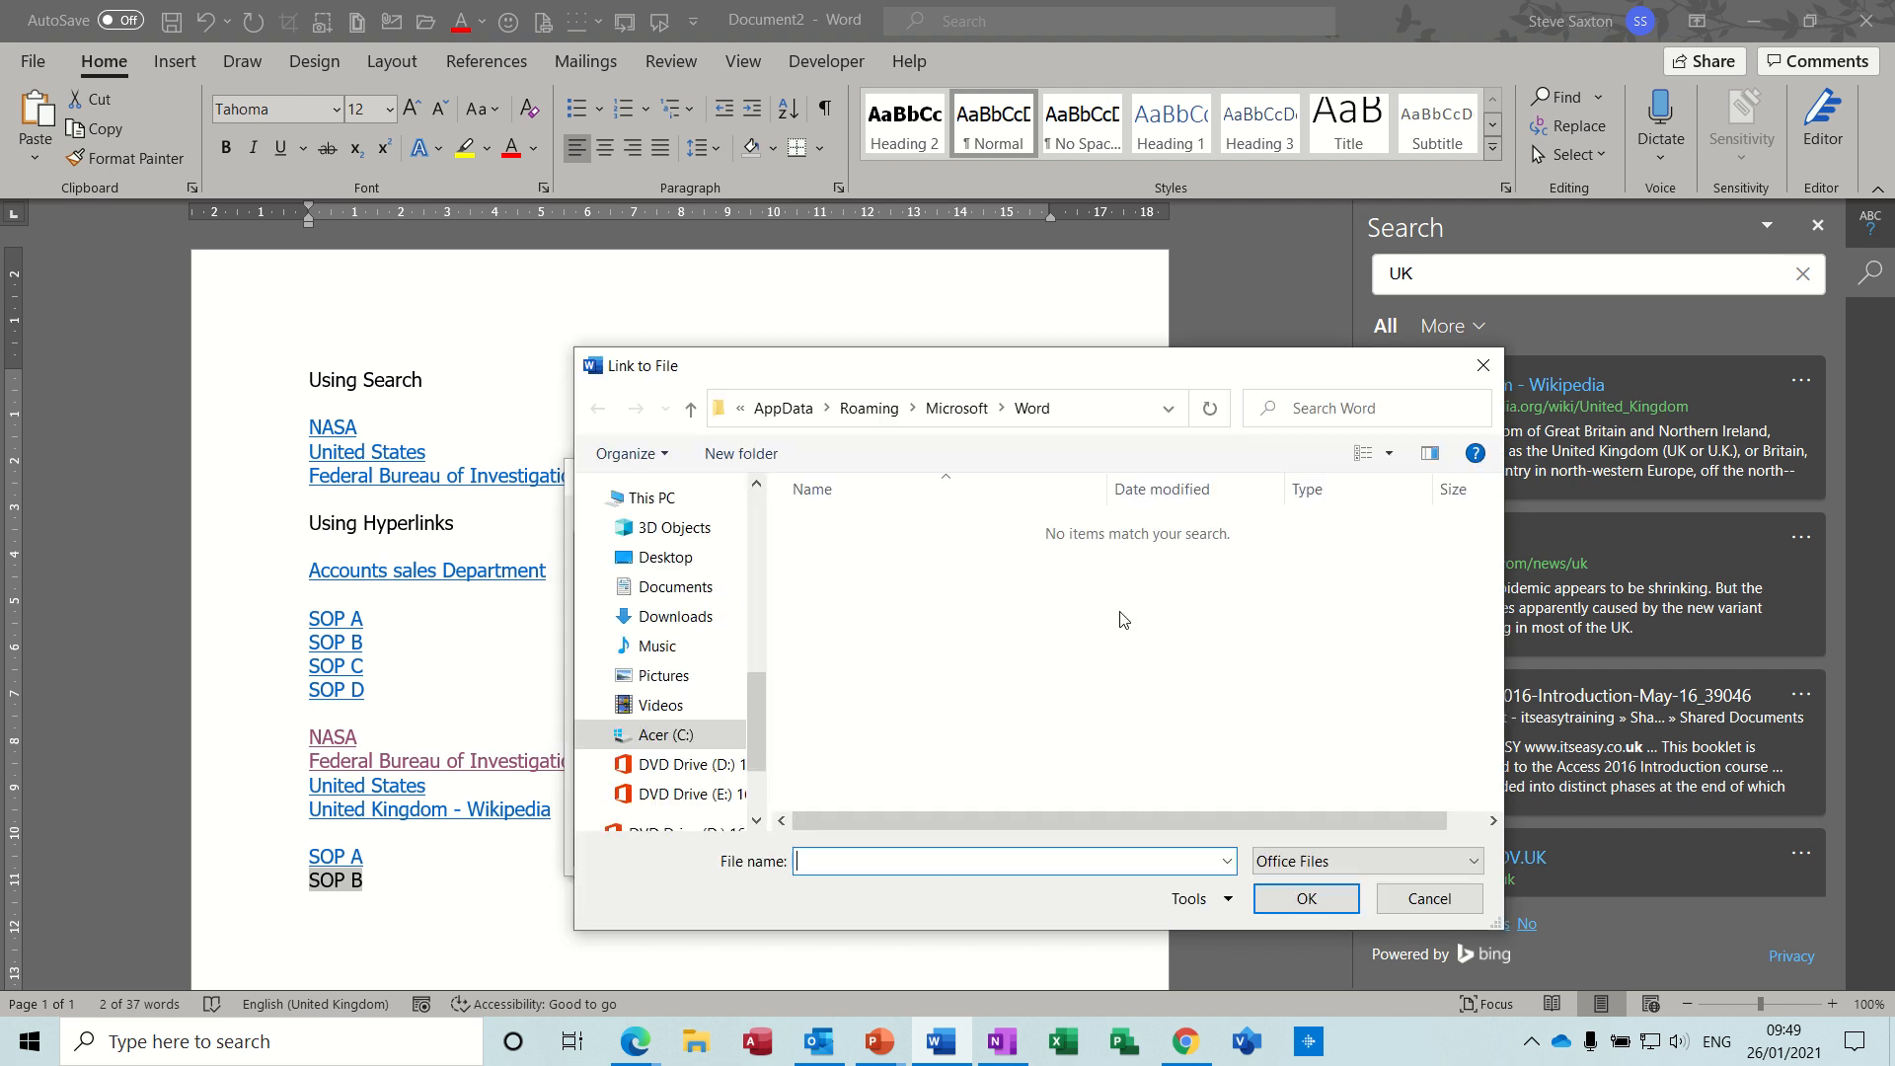
drag(756, 720, 756, 667)
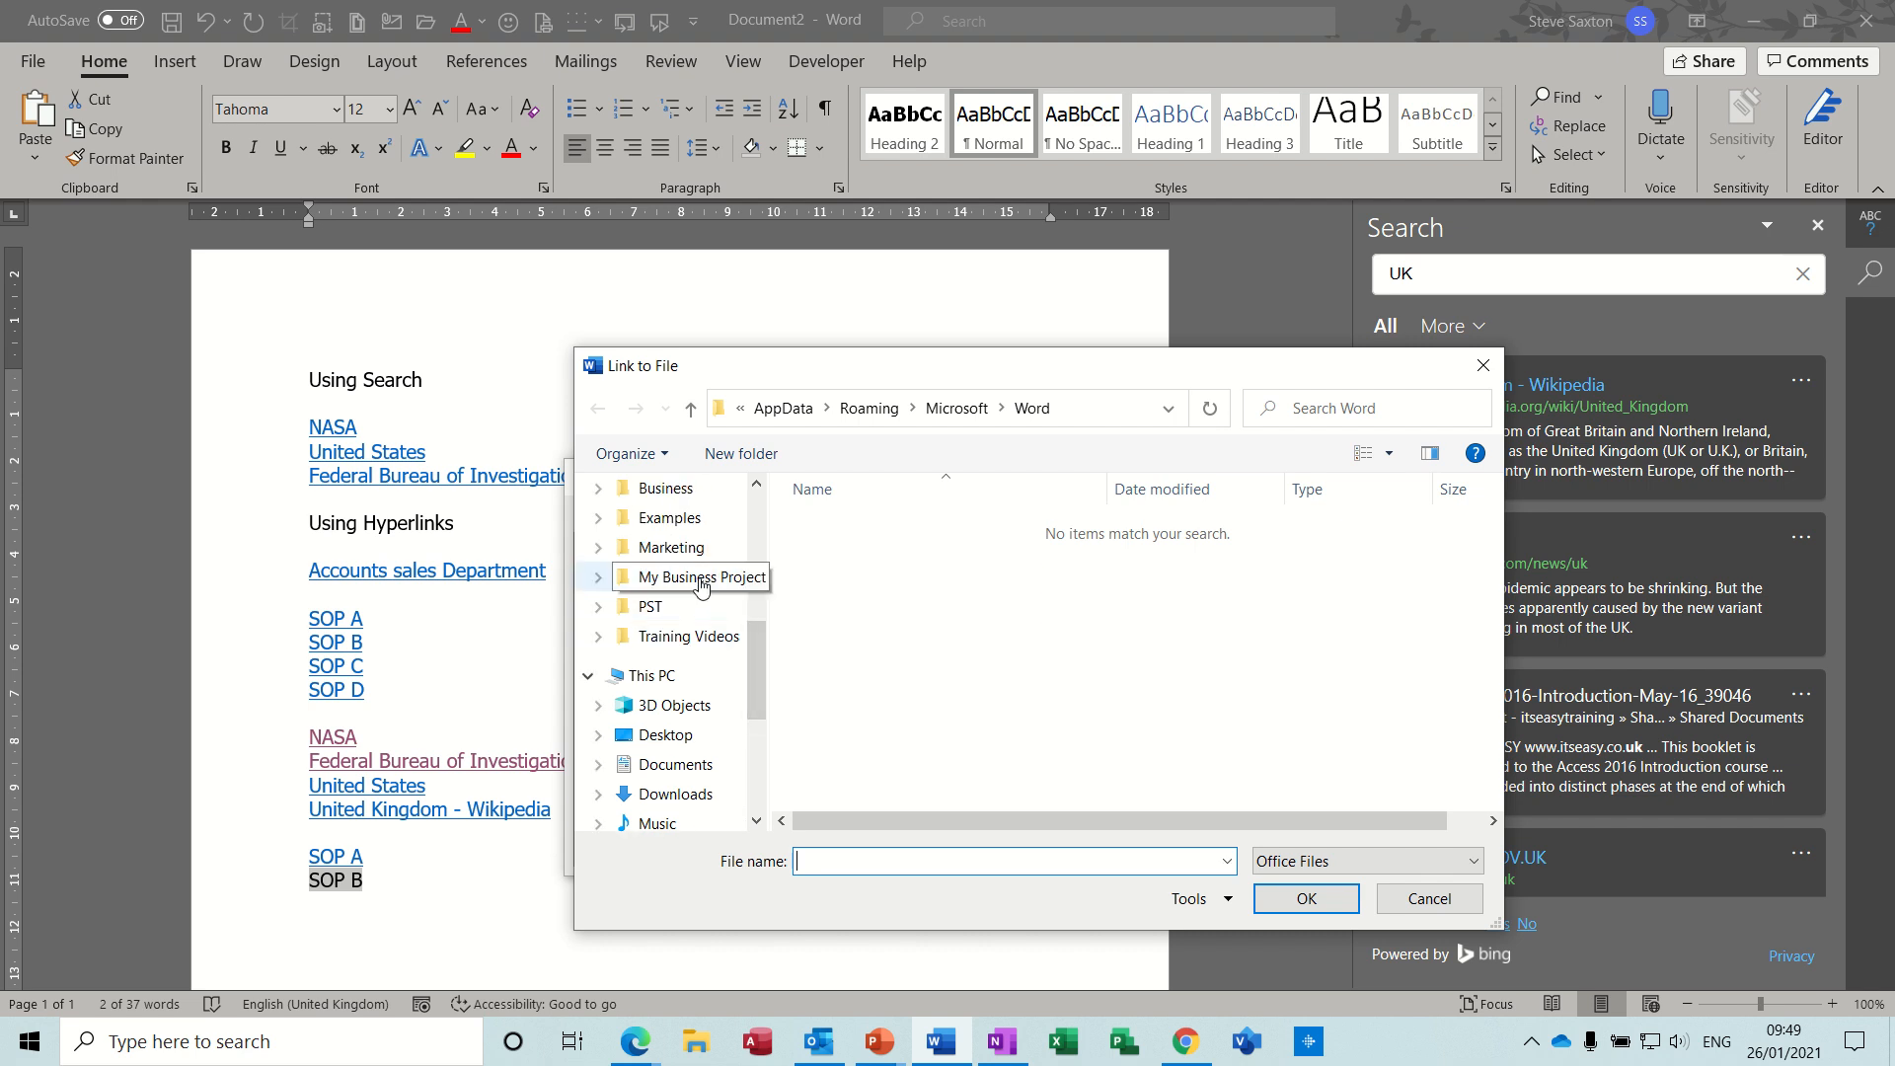
click(670, 517)
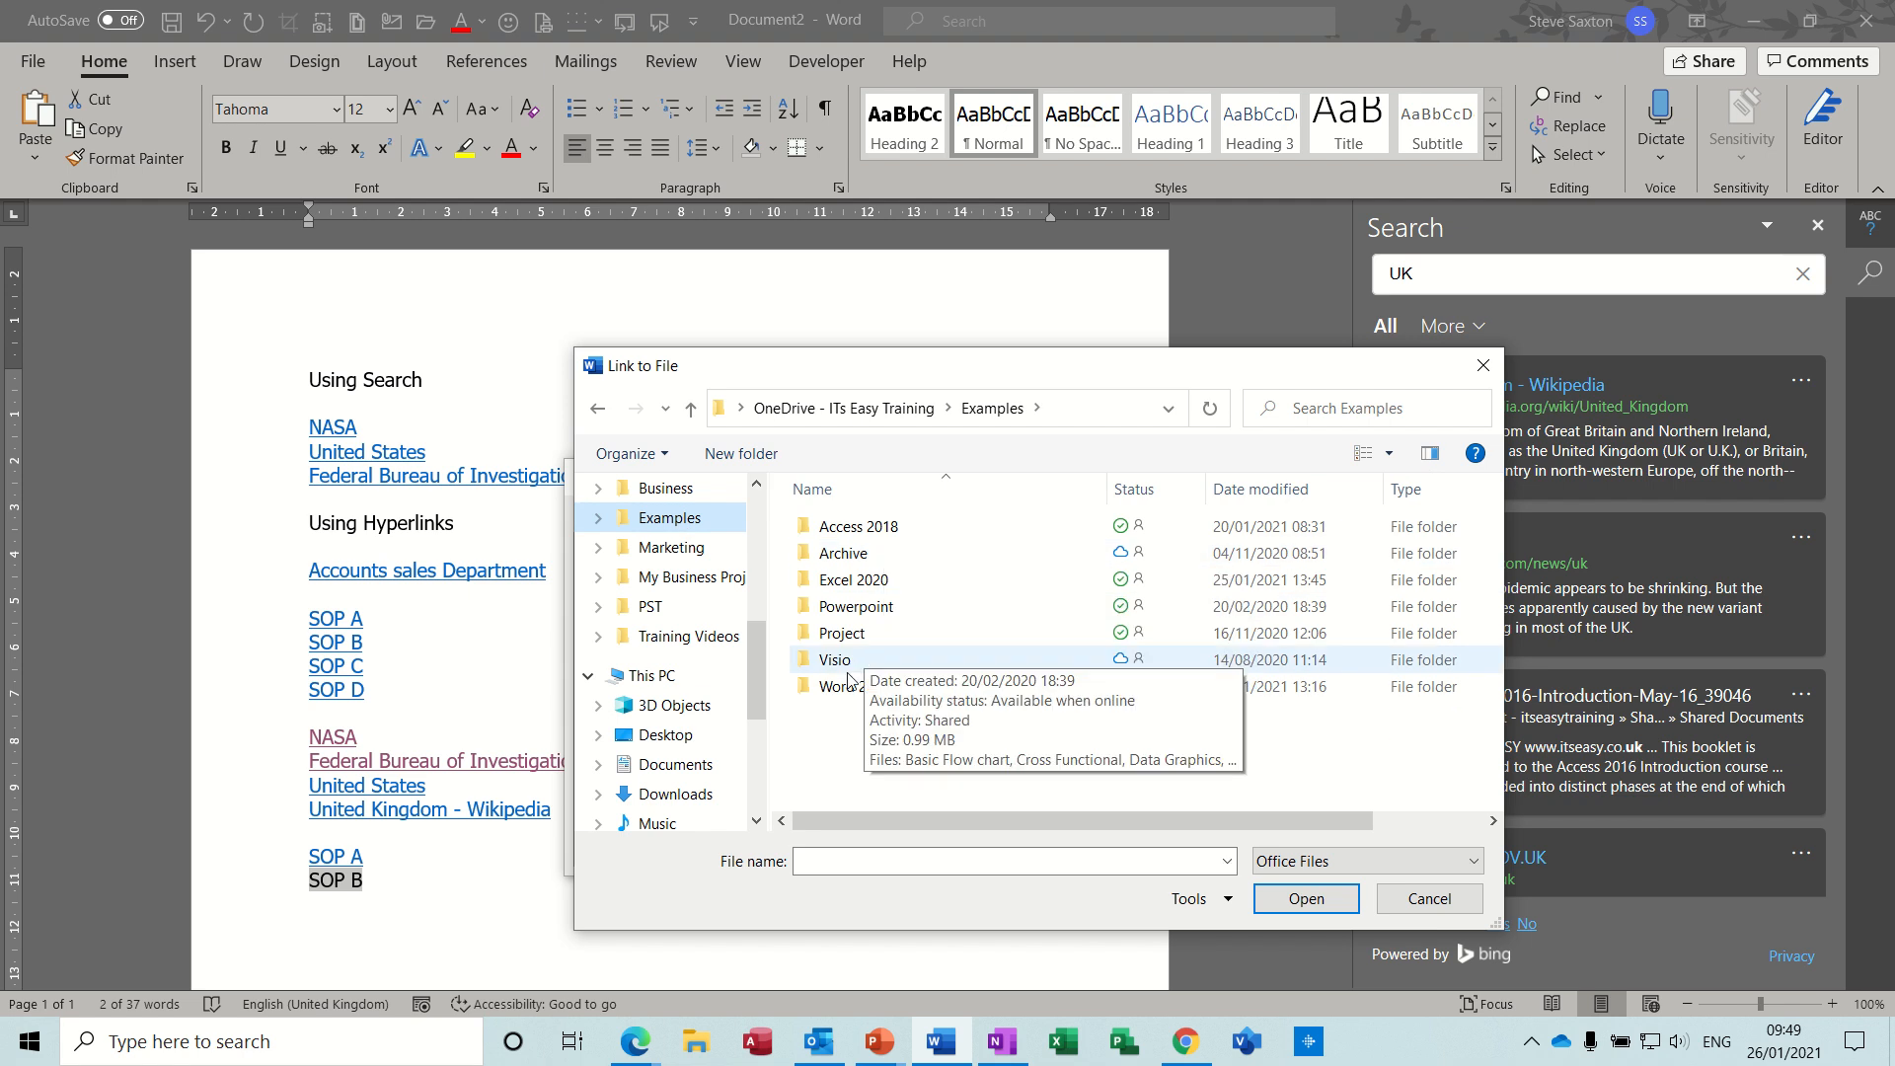
click(854, 587)
double_click(855, 584)
double_click(853, 559)
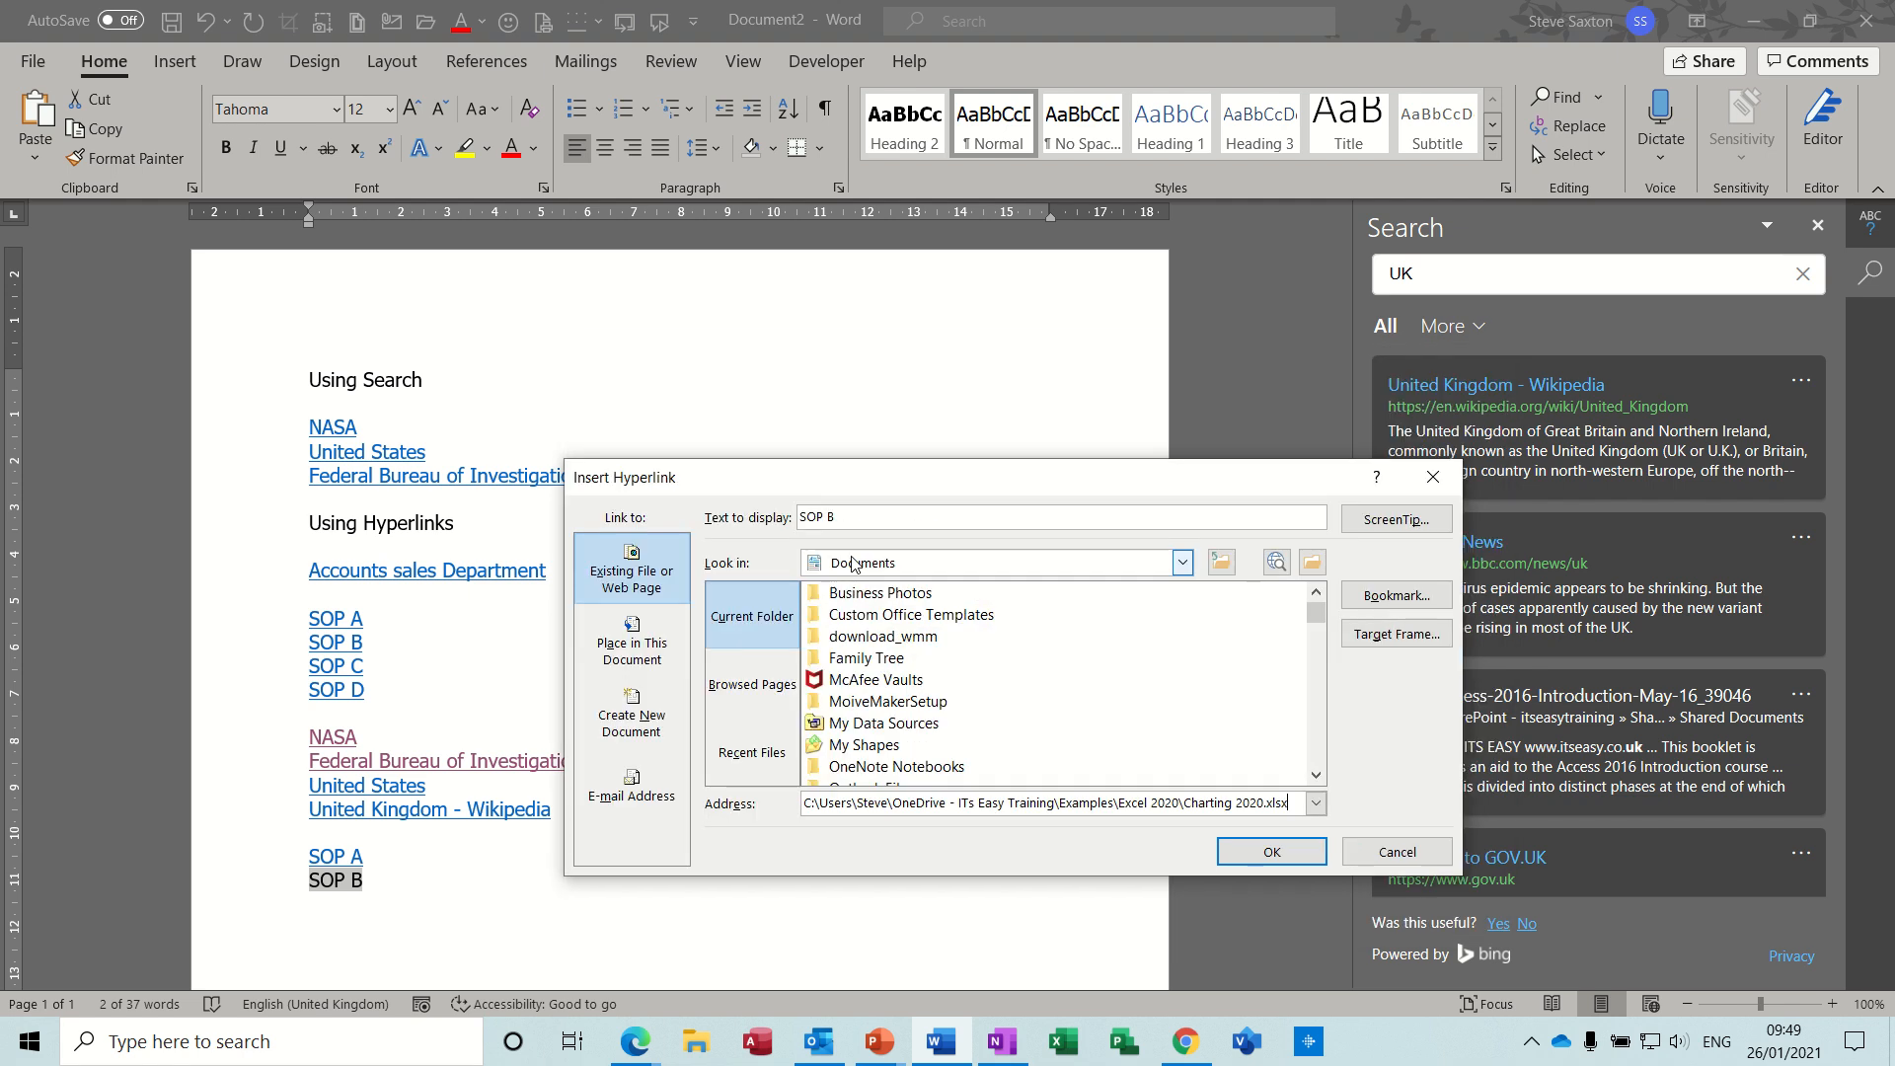
click(1249, 855)
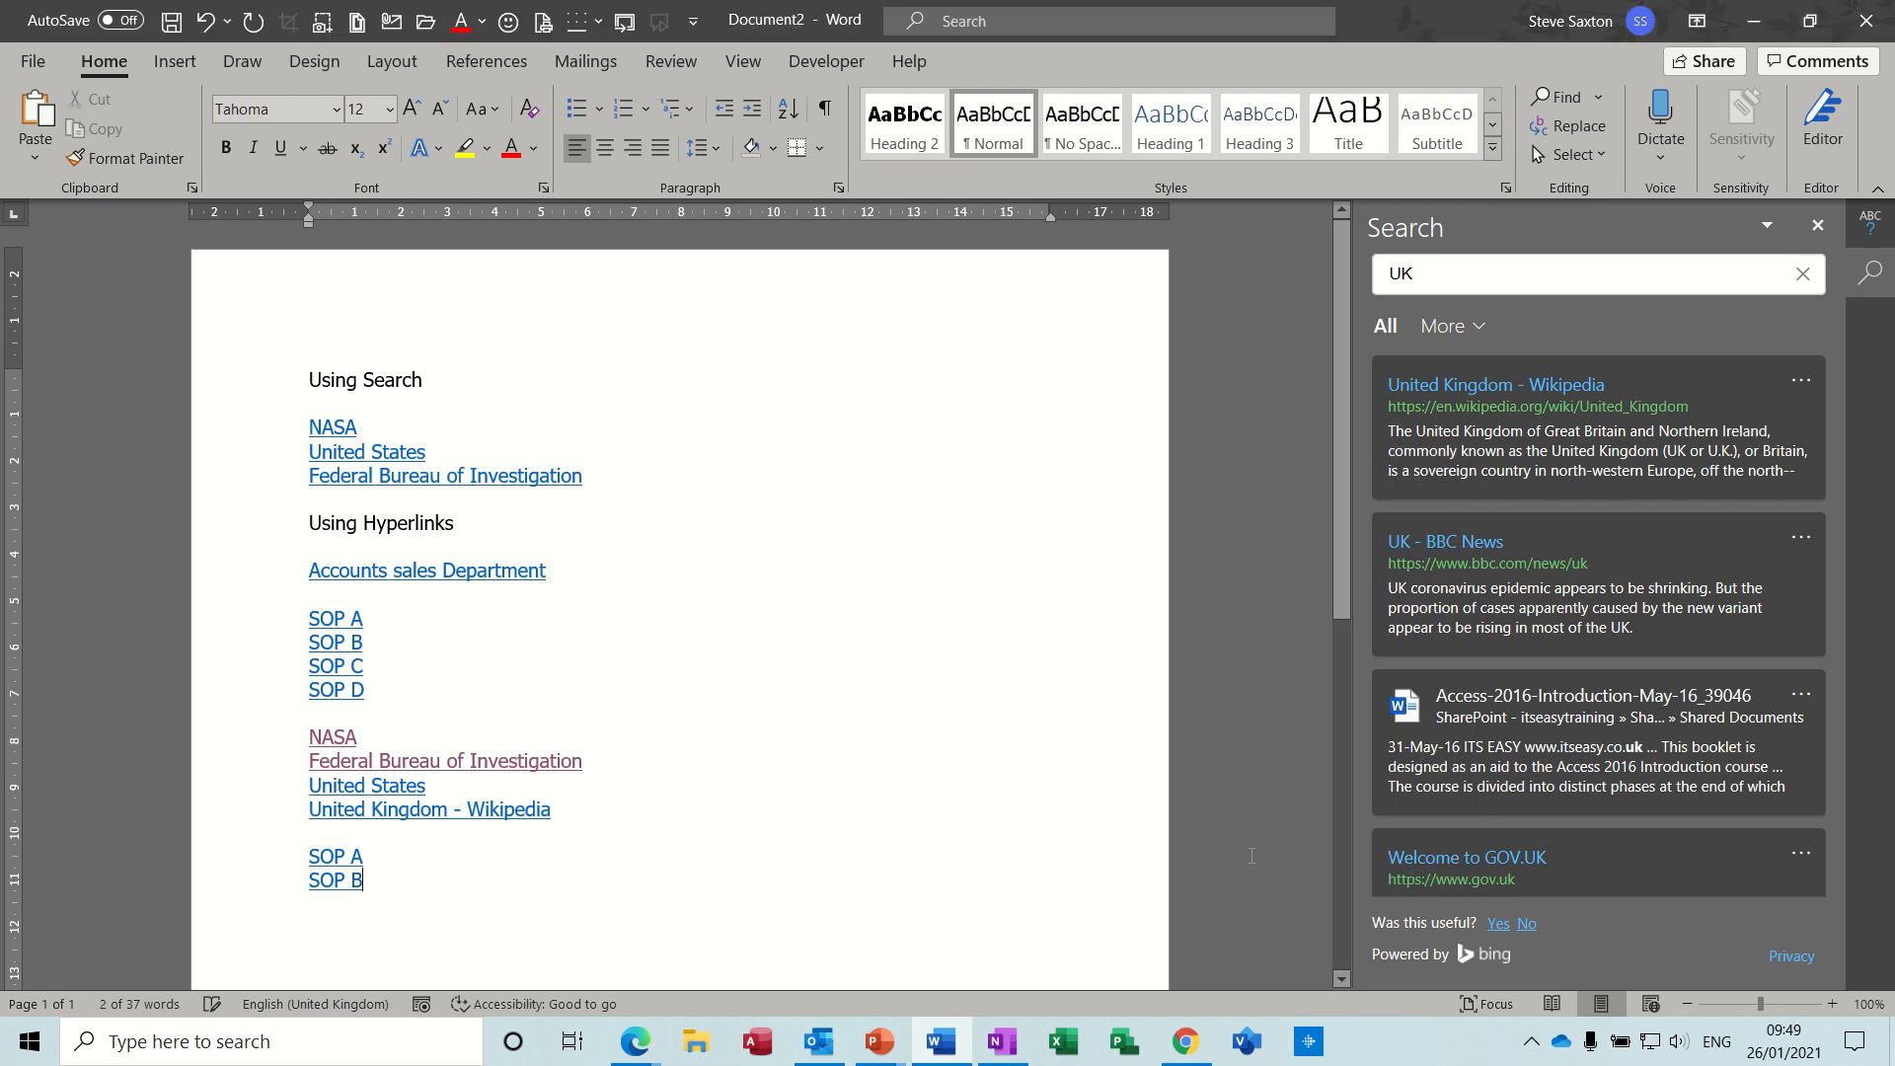
- Test the new SOP A link by following it past the security notice, and close the opened document
mouse_move(336, 882)
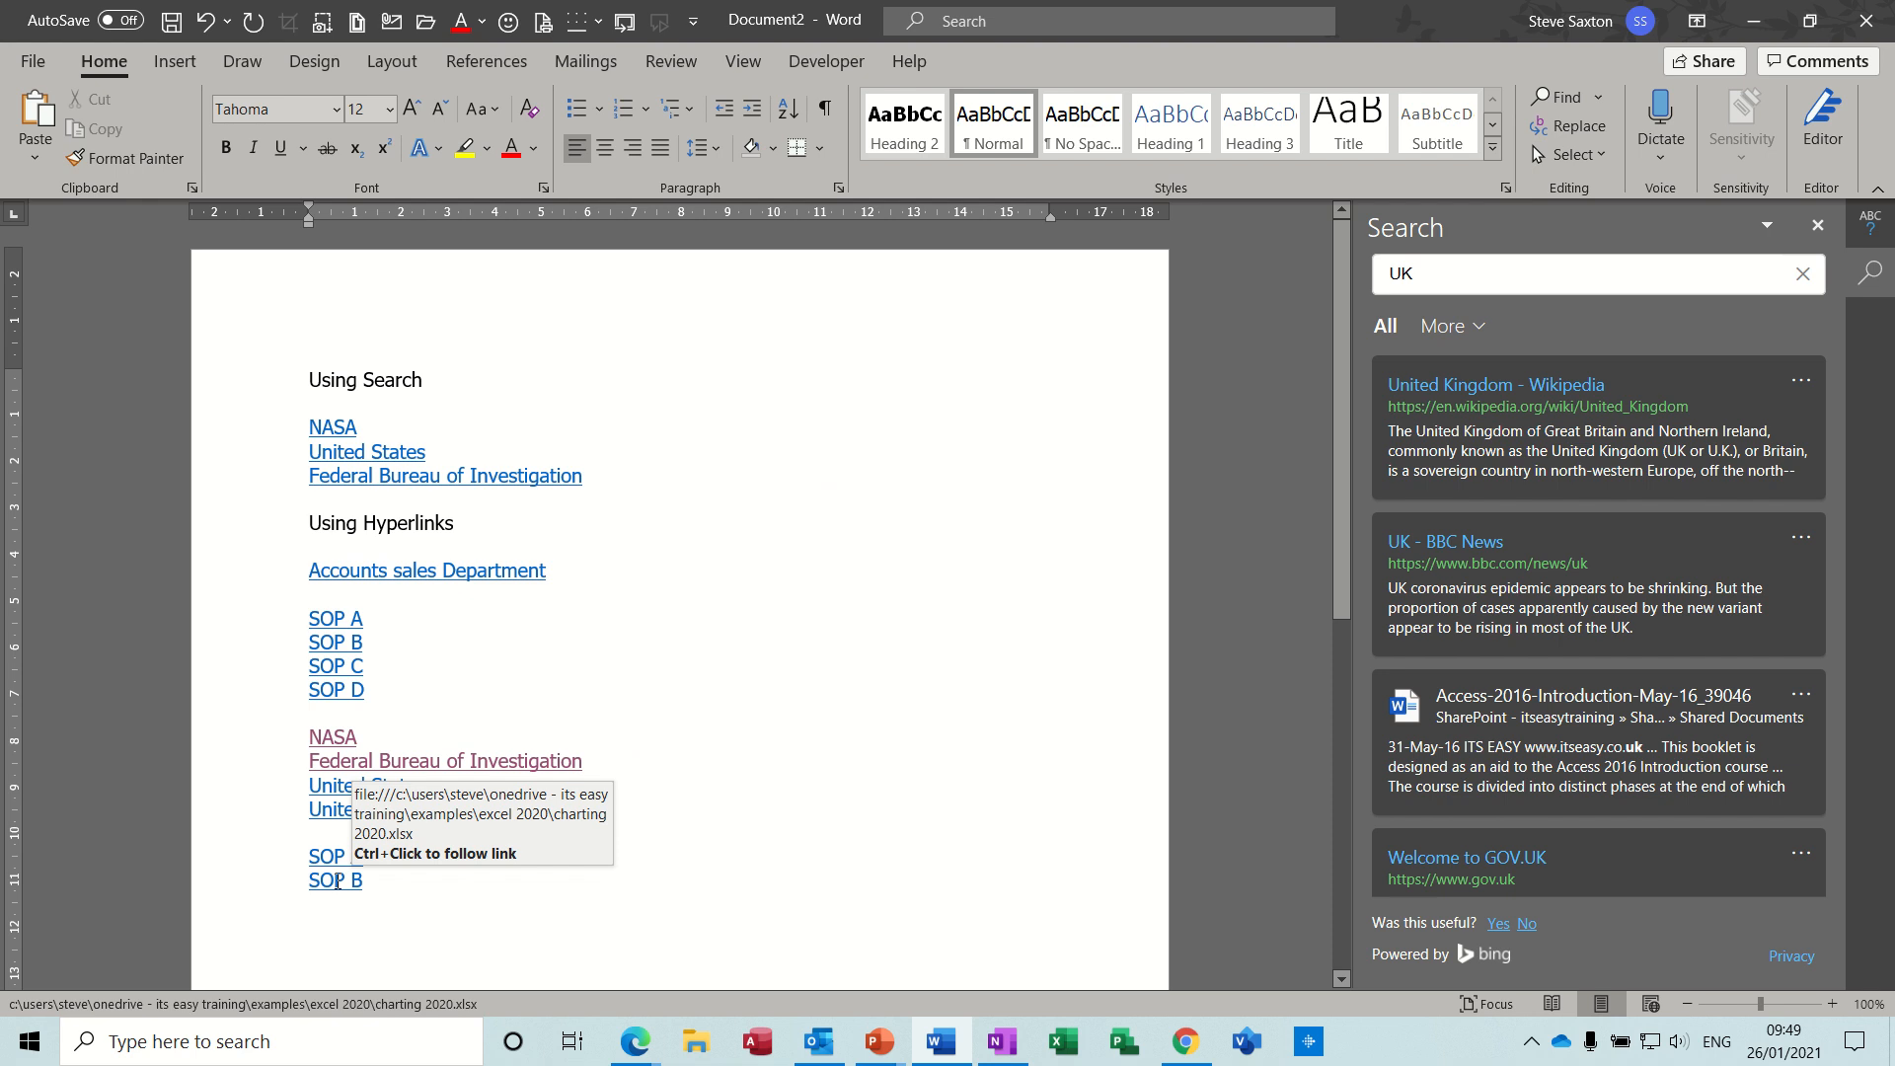
triple_click(336, 881)
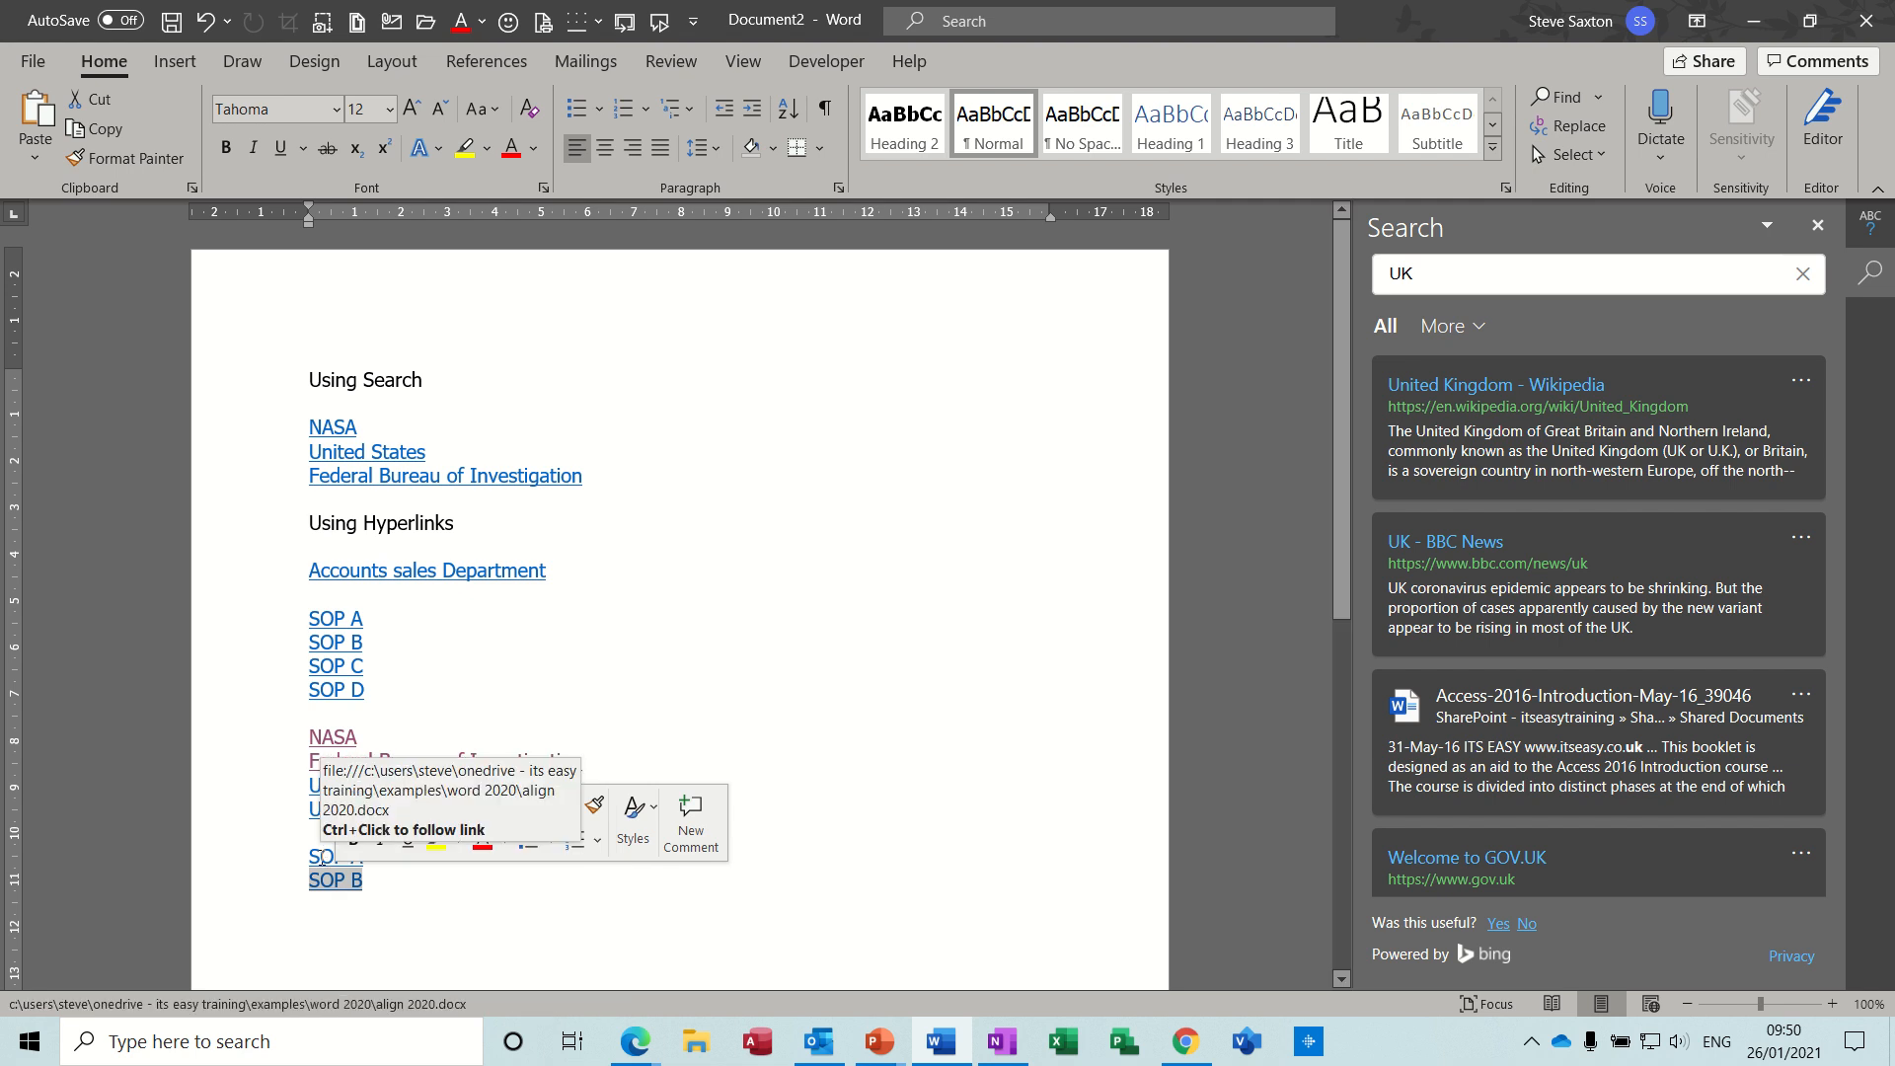
ctrl+click(324, 857)
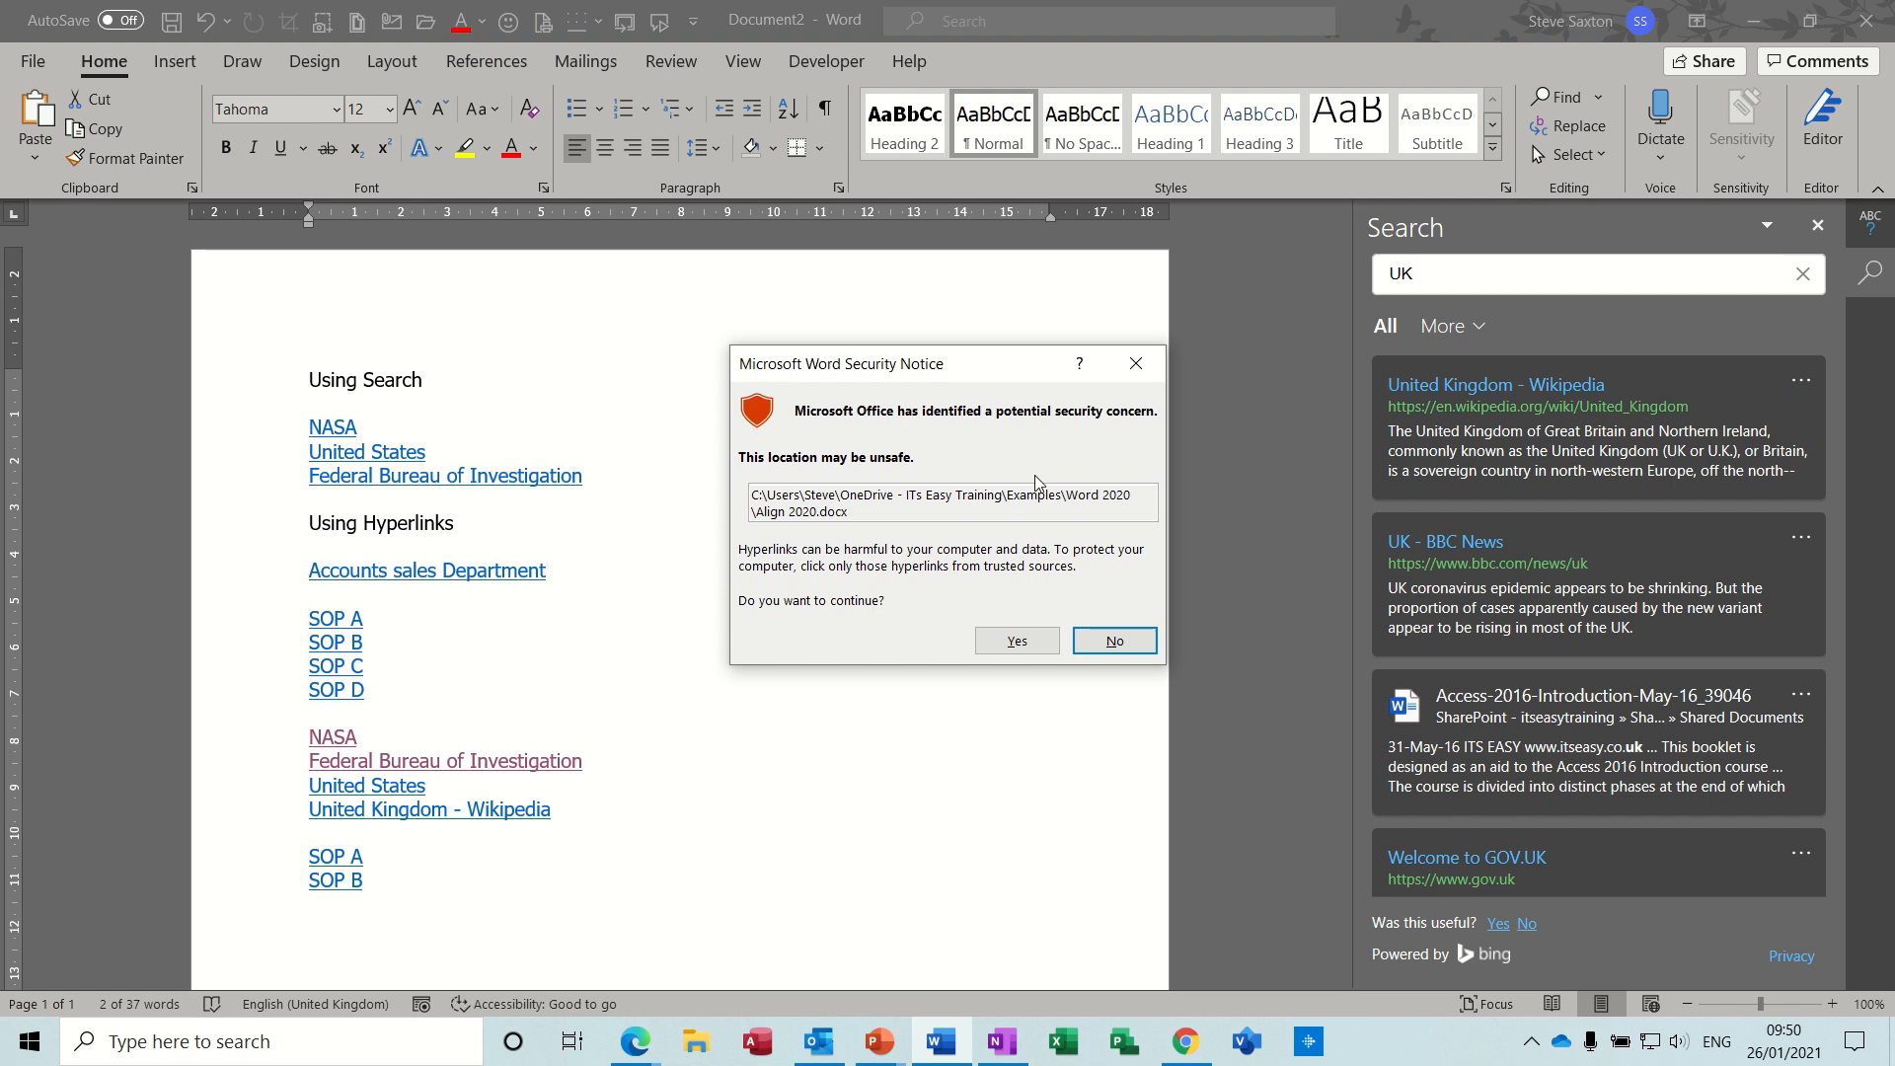
click(1017, 641)
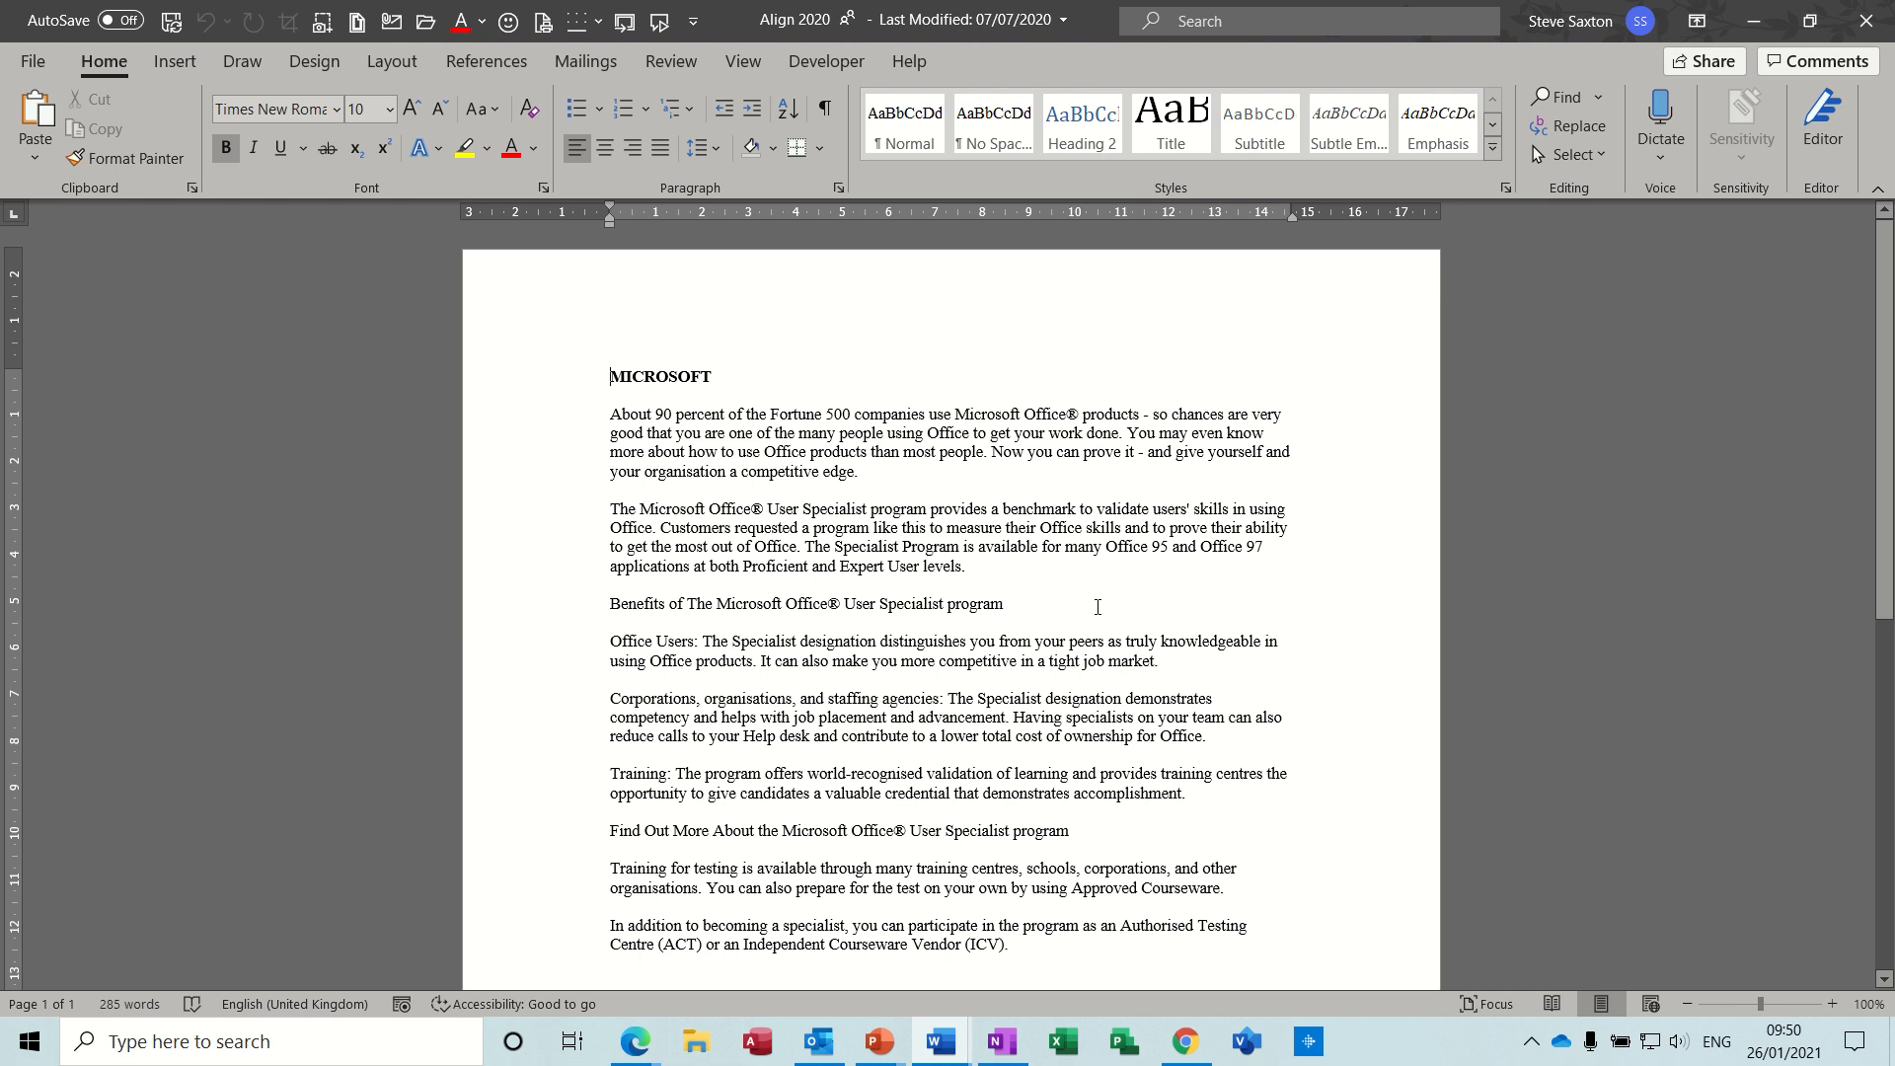
key(ctrl+w)
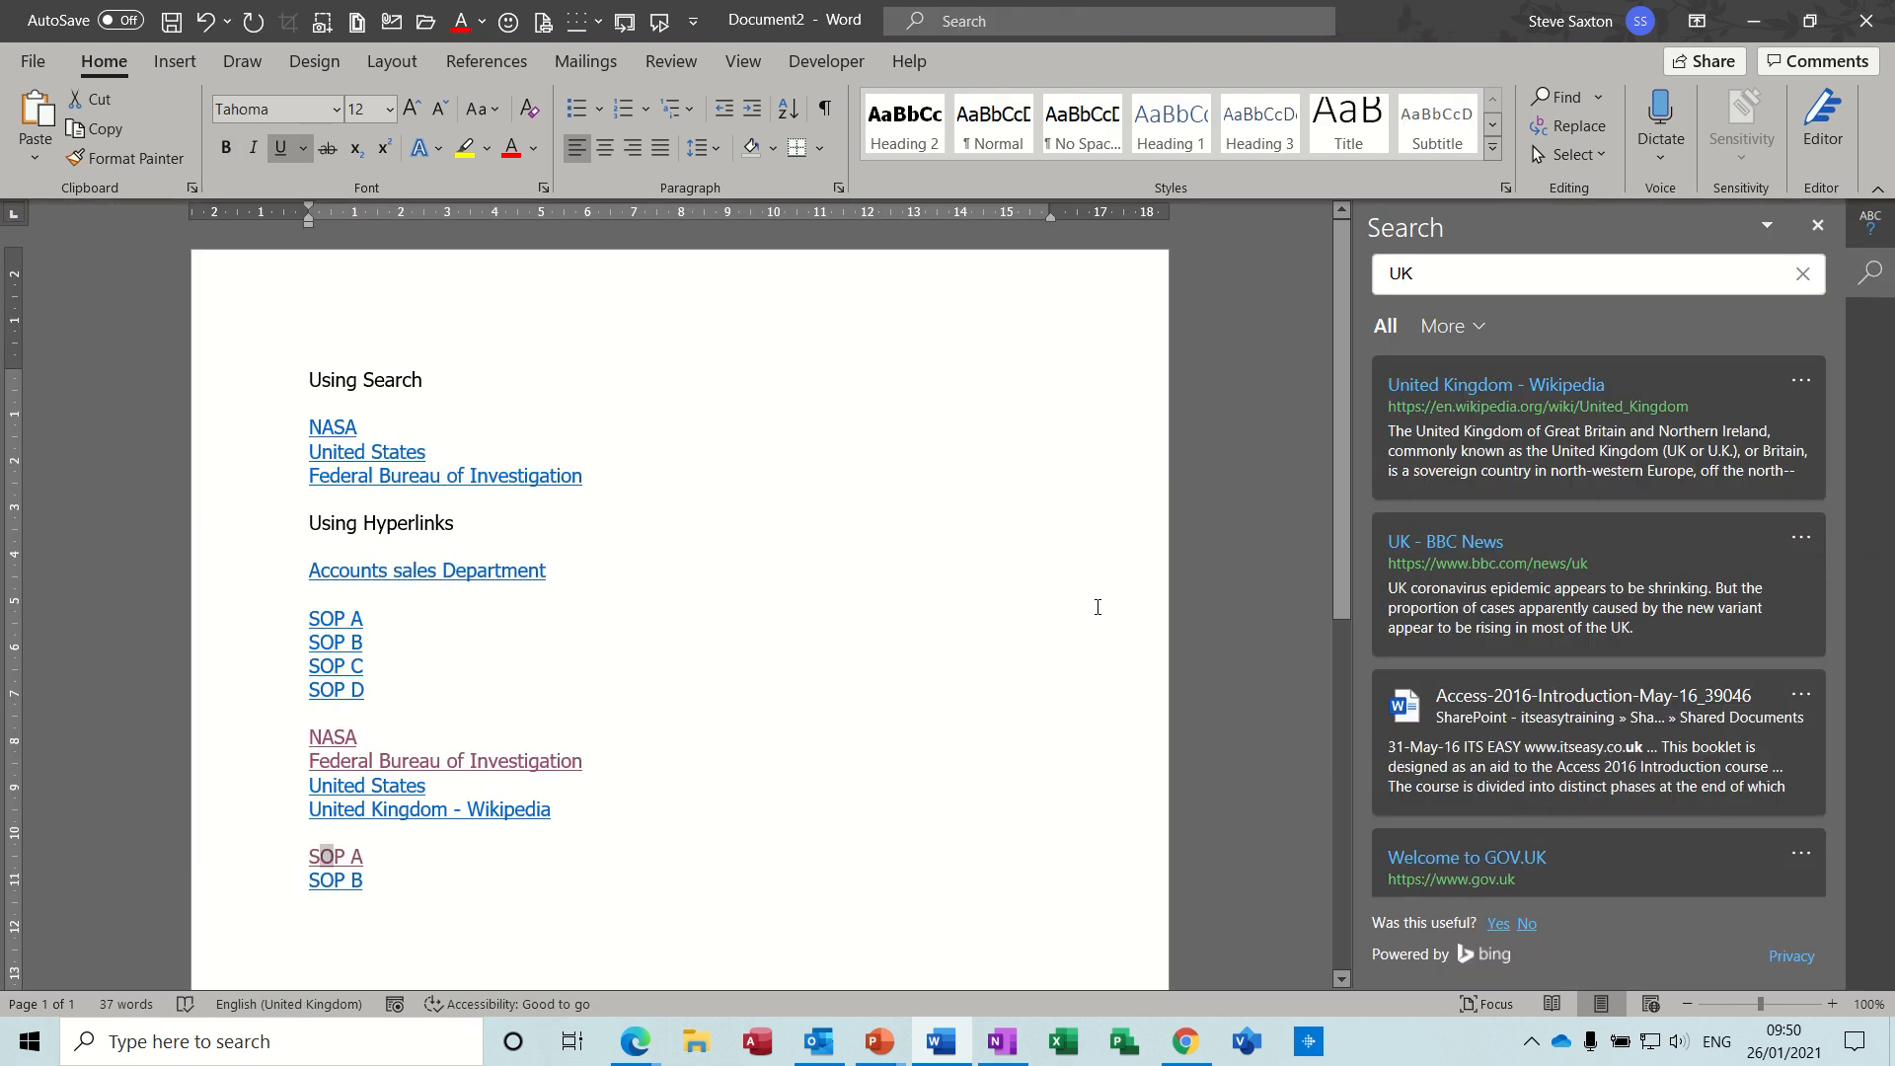
- Test the new SOP B link by following it past the security notice, and close the workbook and Excel without saving
ctrl+click(339, 888)
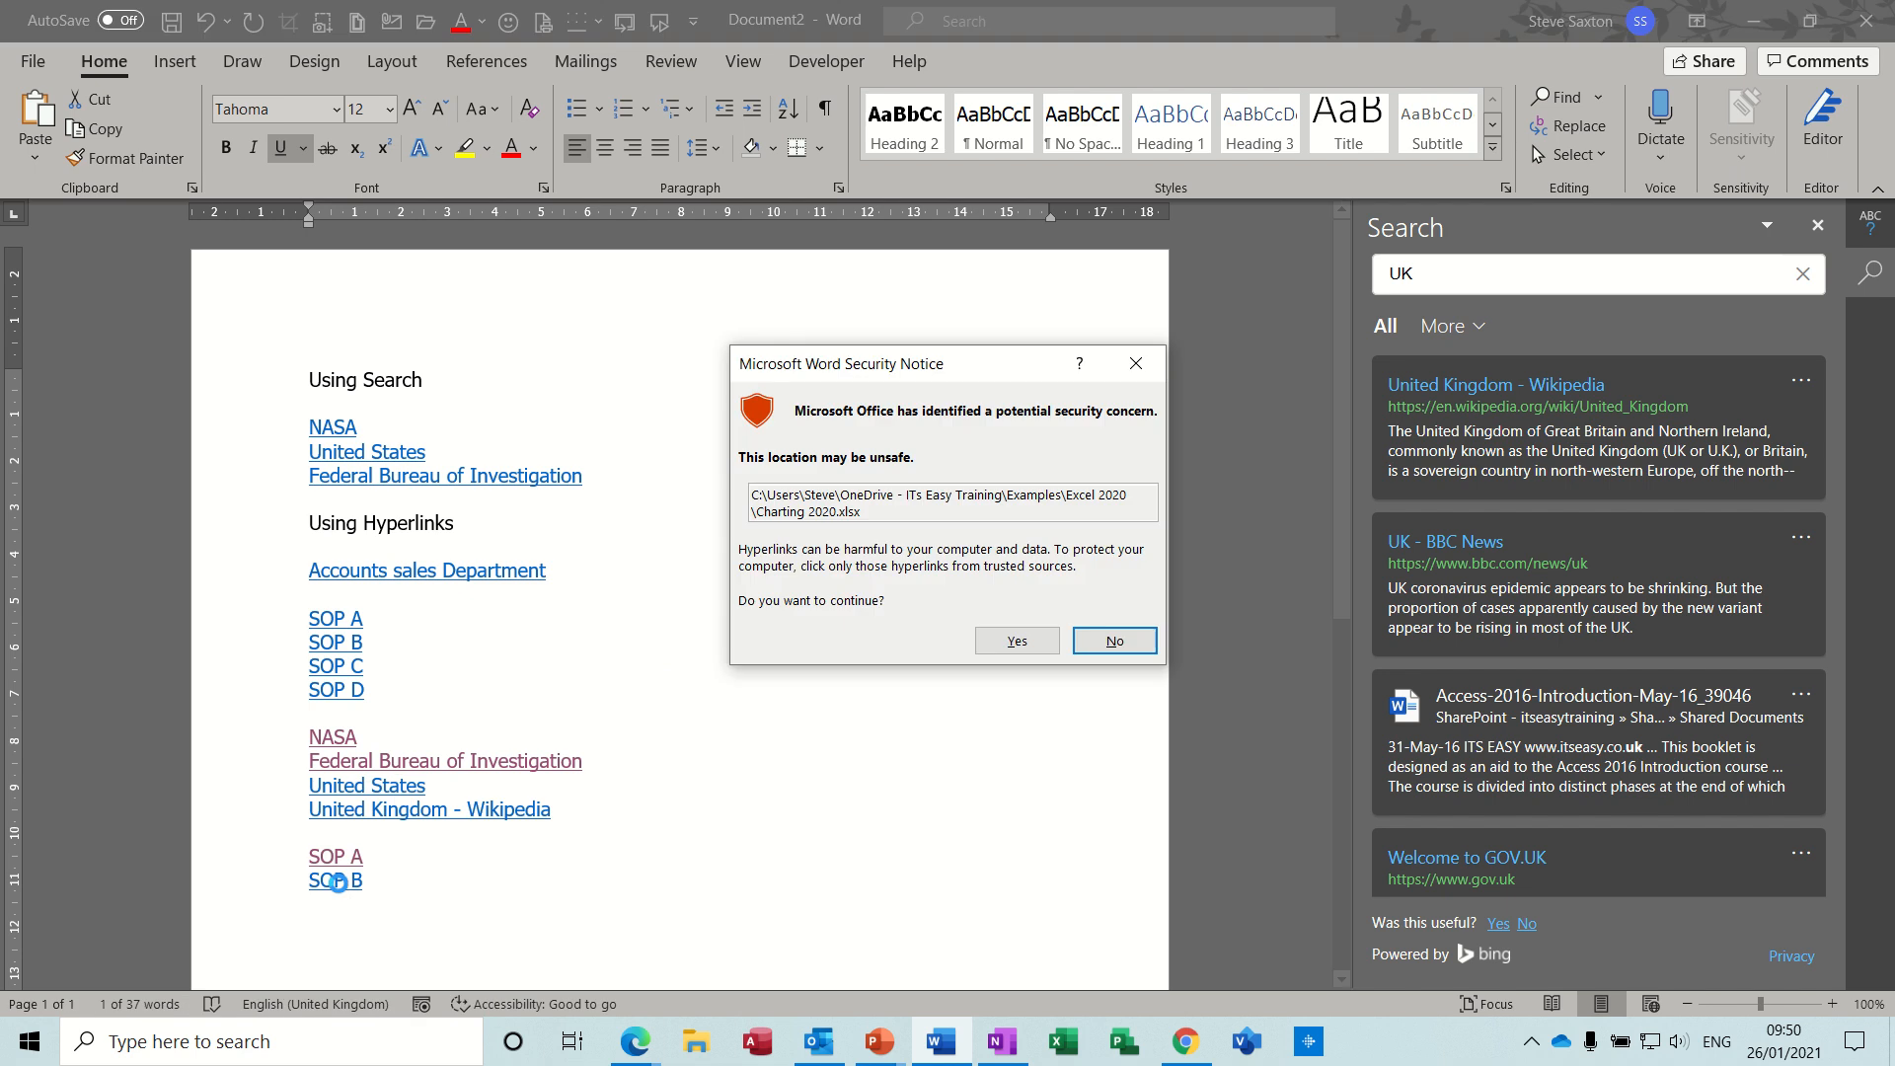
click(1027, 651)
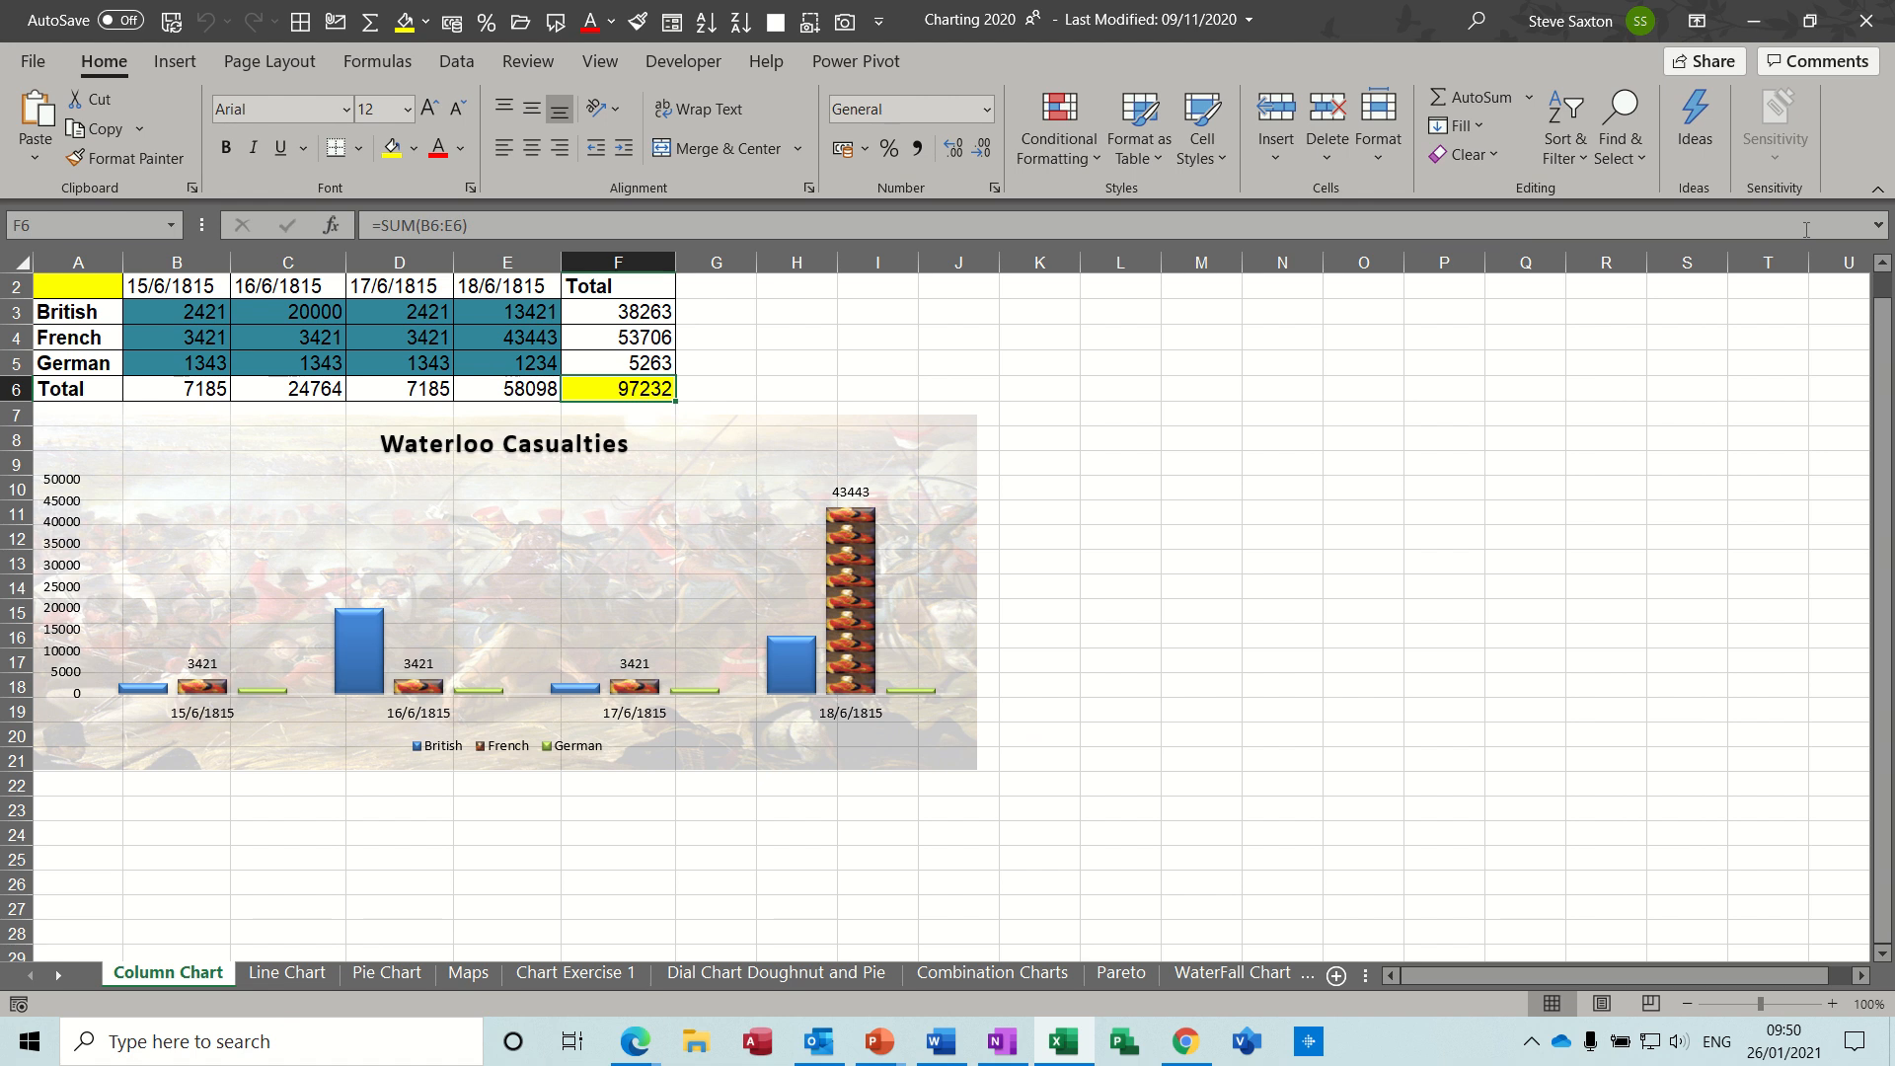
key(alt+F4)
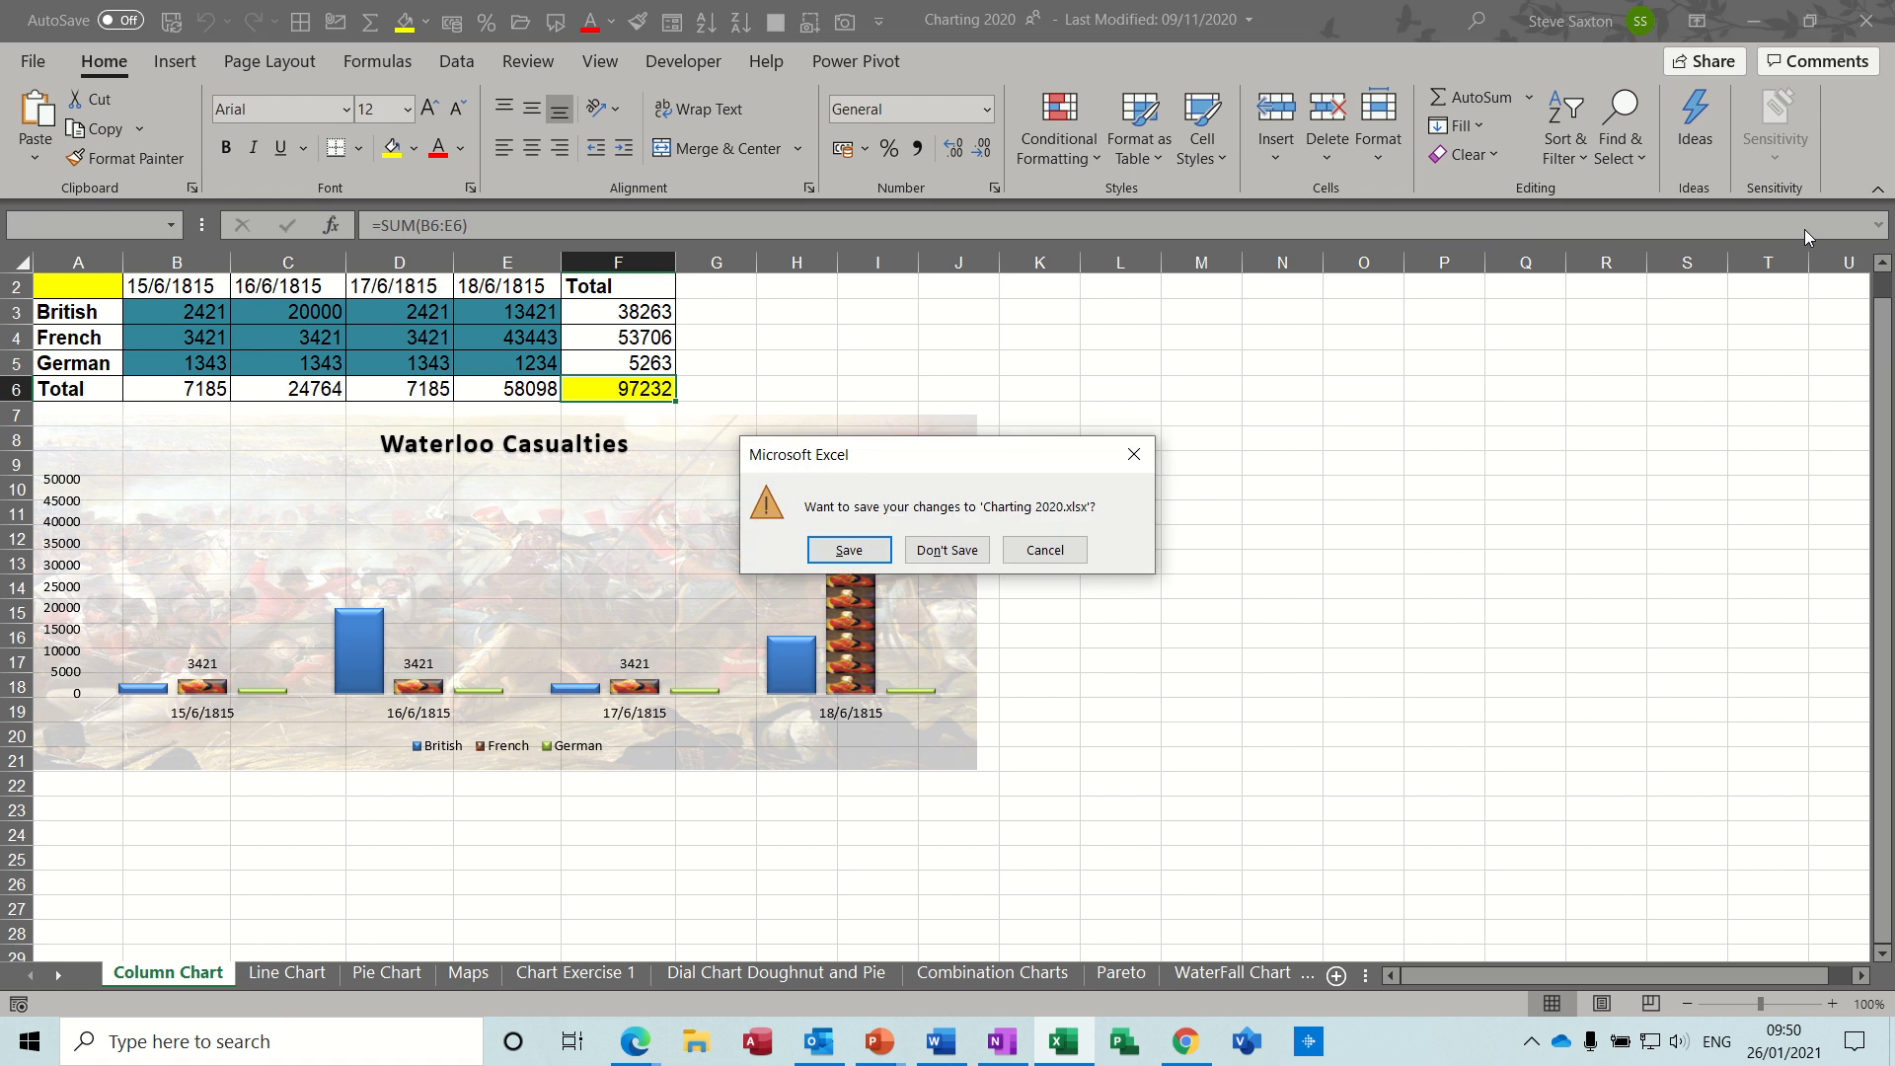
click(959, 549)
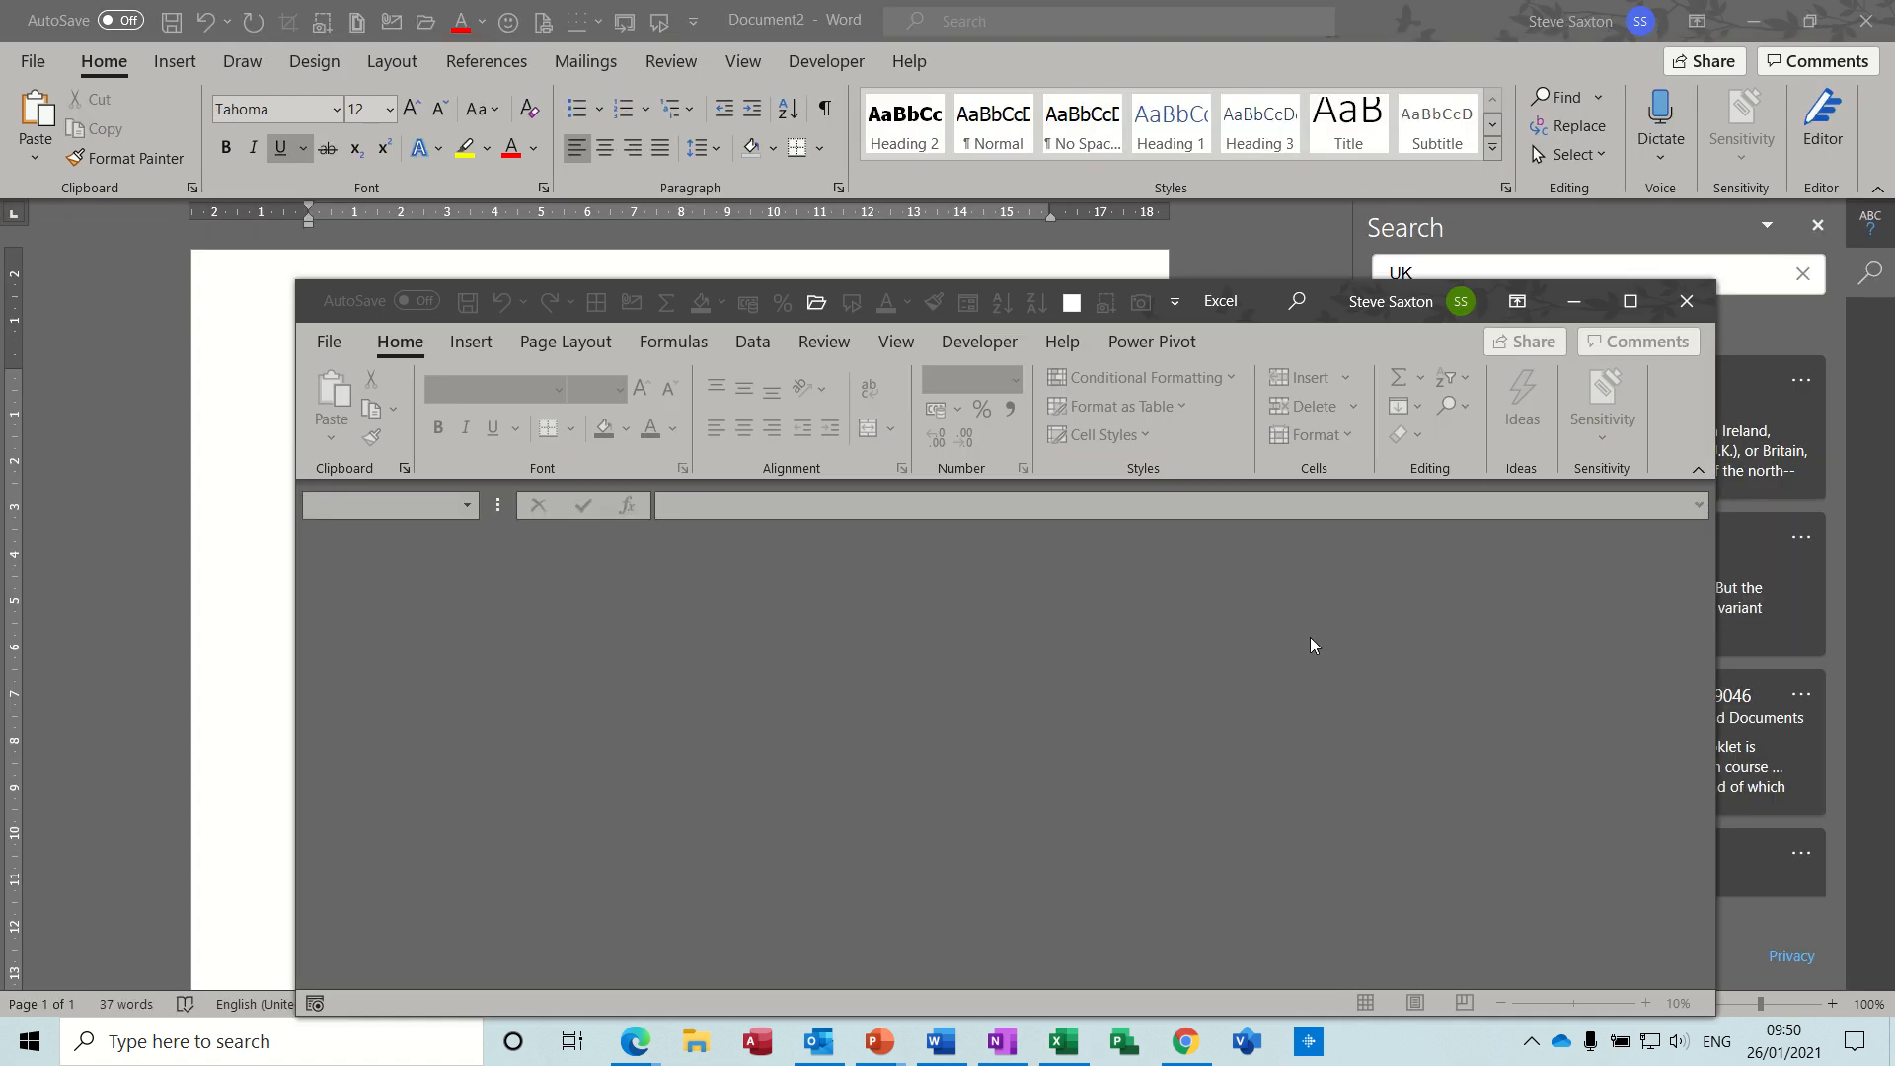
click(1687, 305)
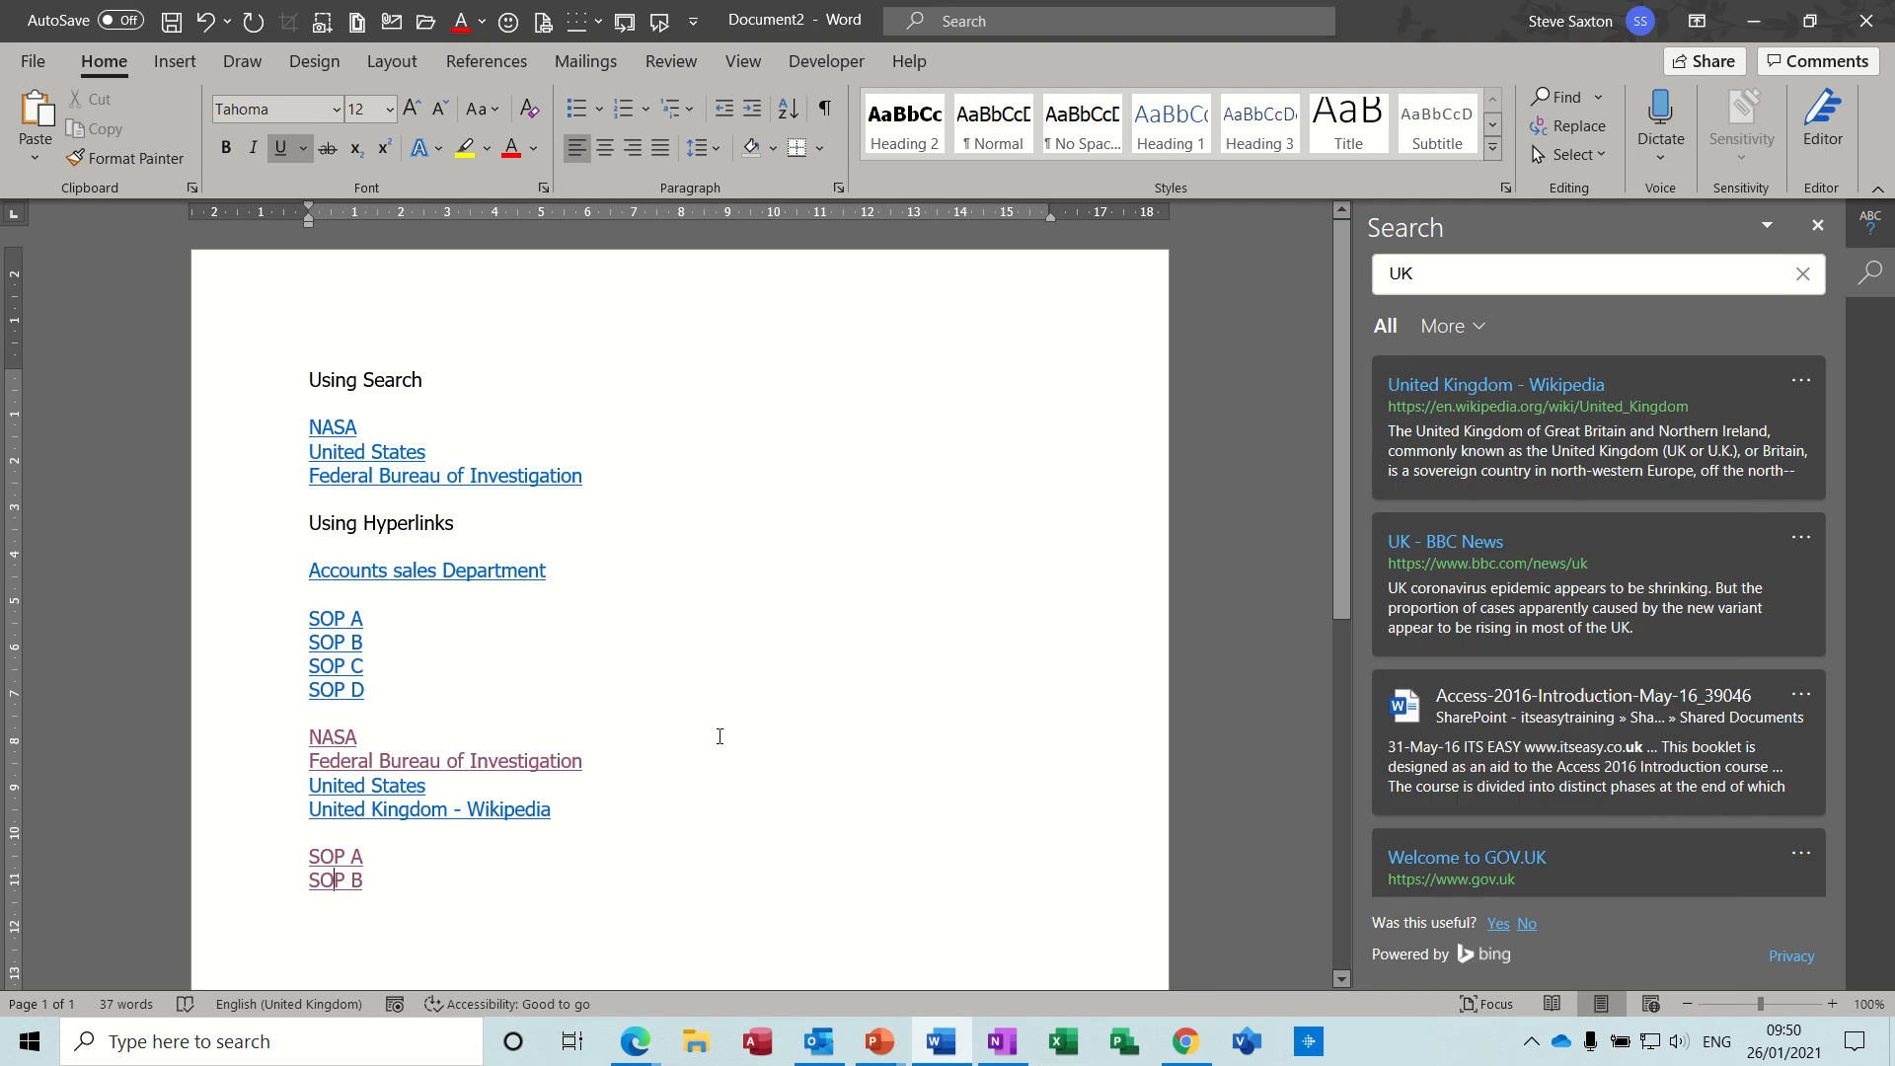
- Add the text SOP C on a new line below the new SOP B link
click(440, 879)
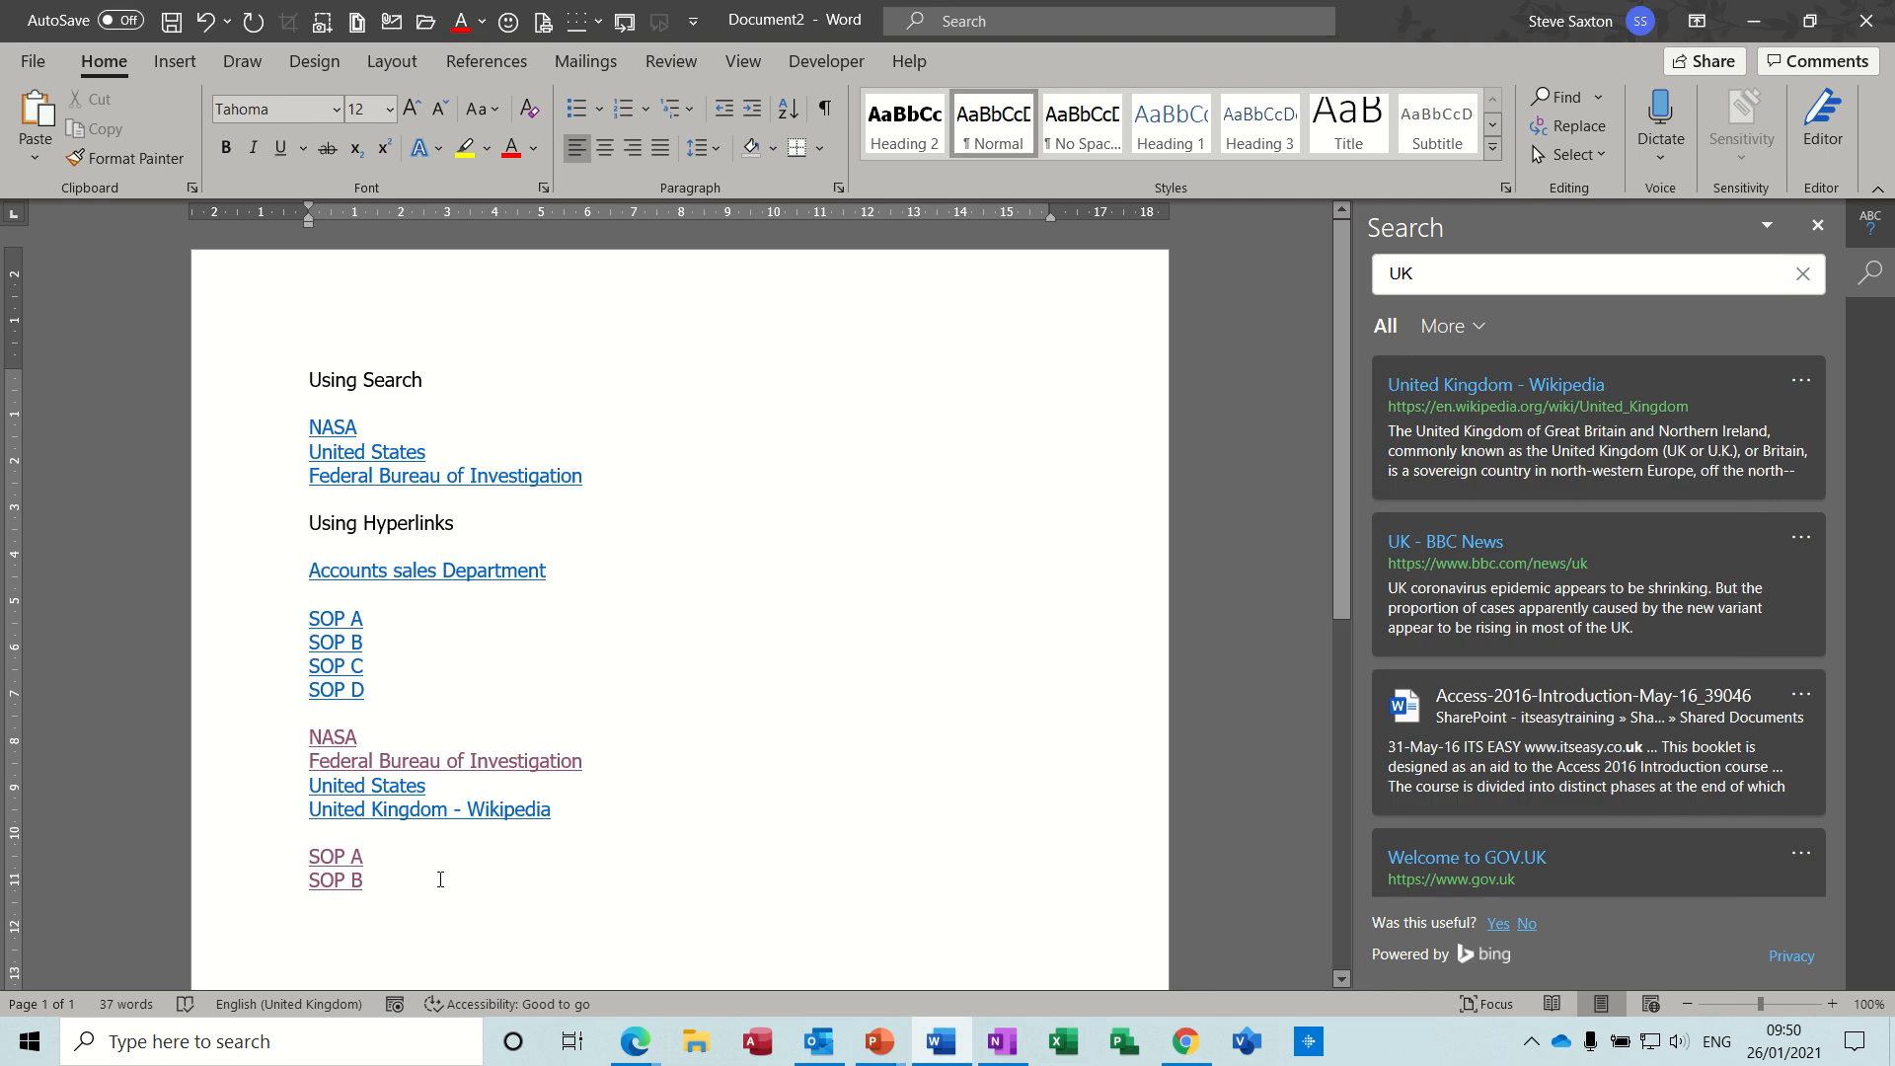
key(Return)
text(SOP)
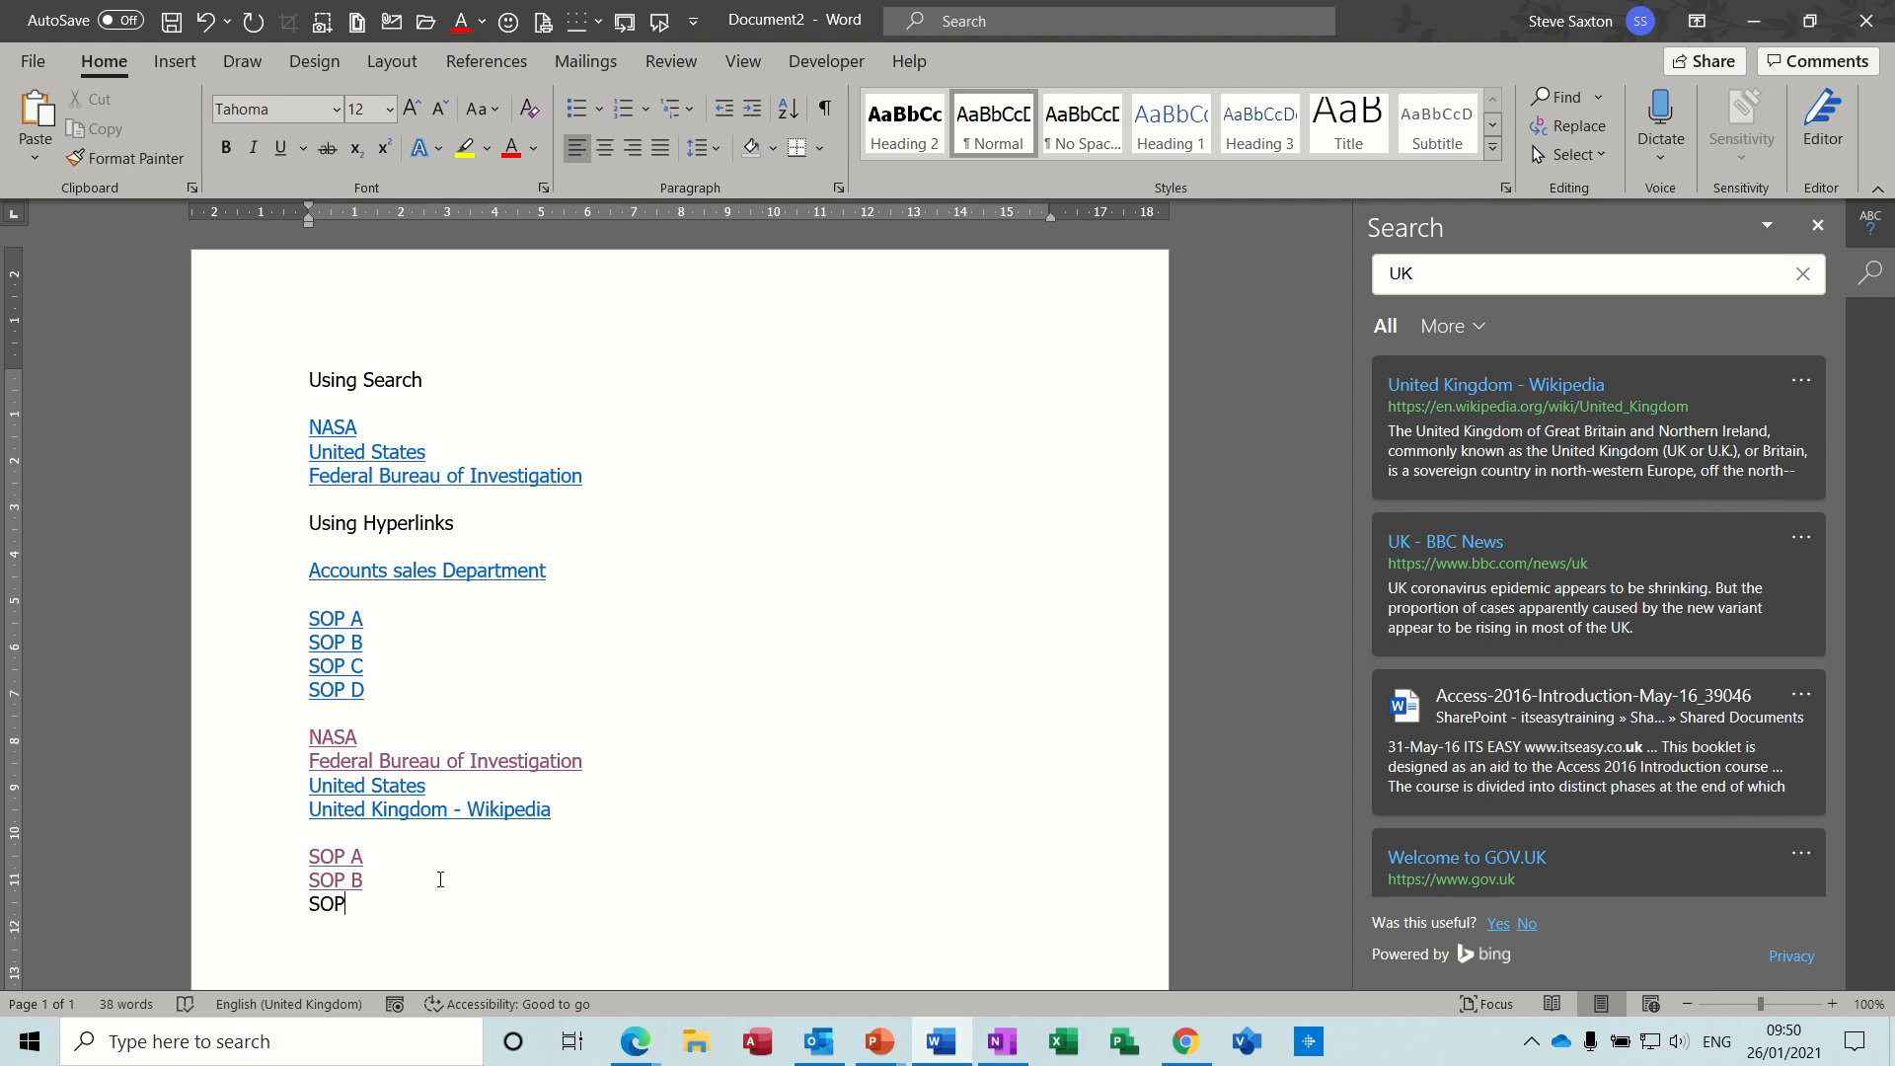
text( C)
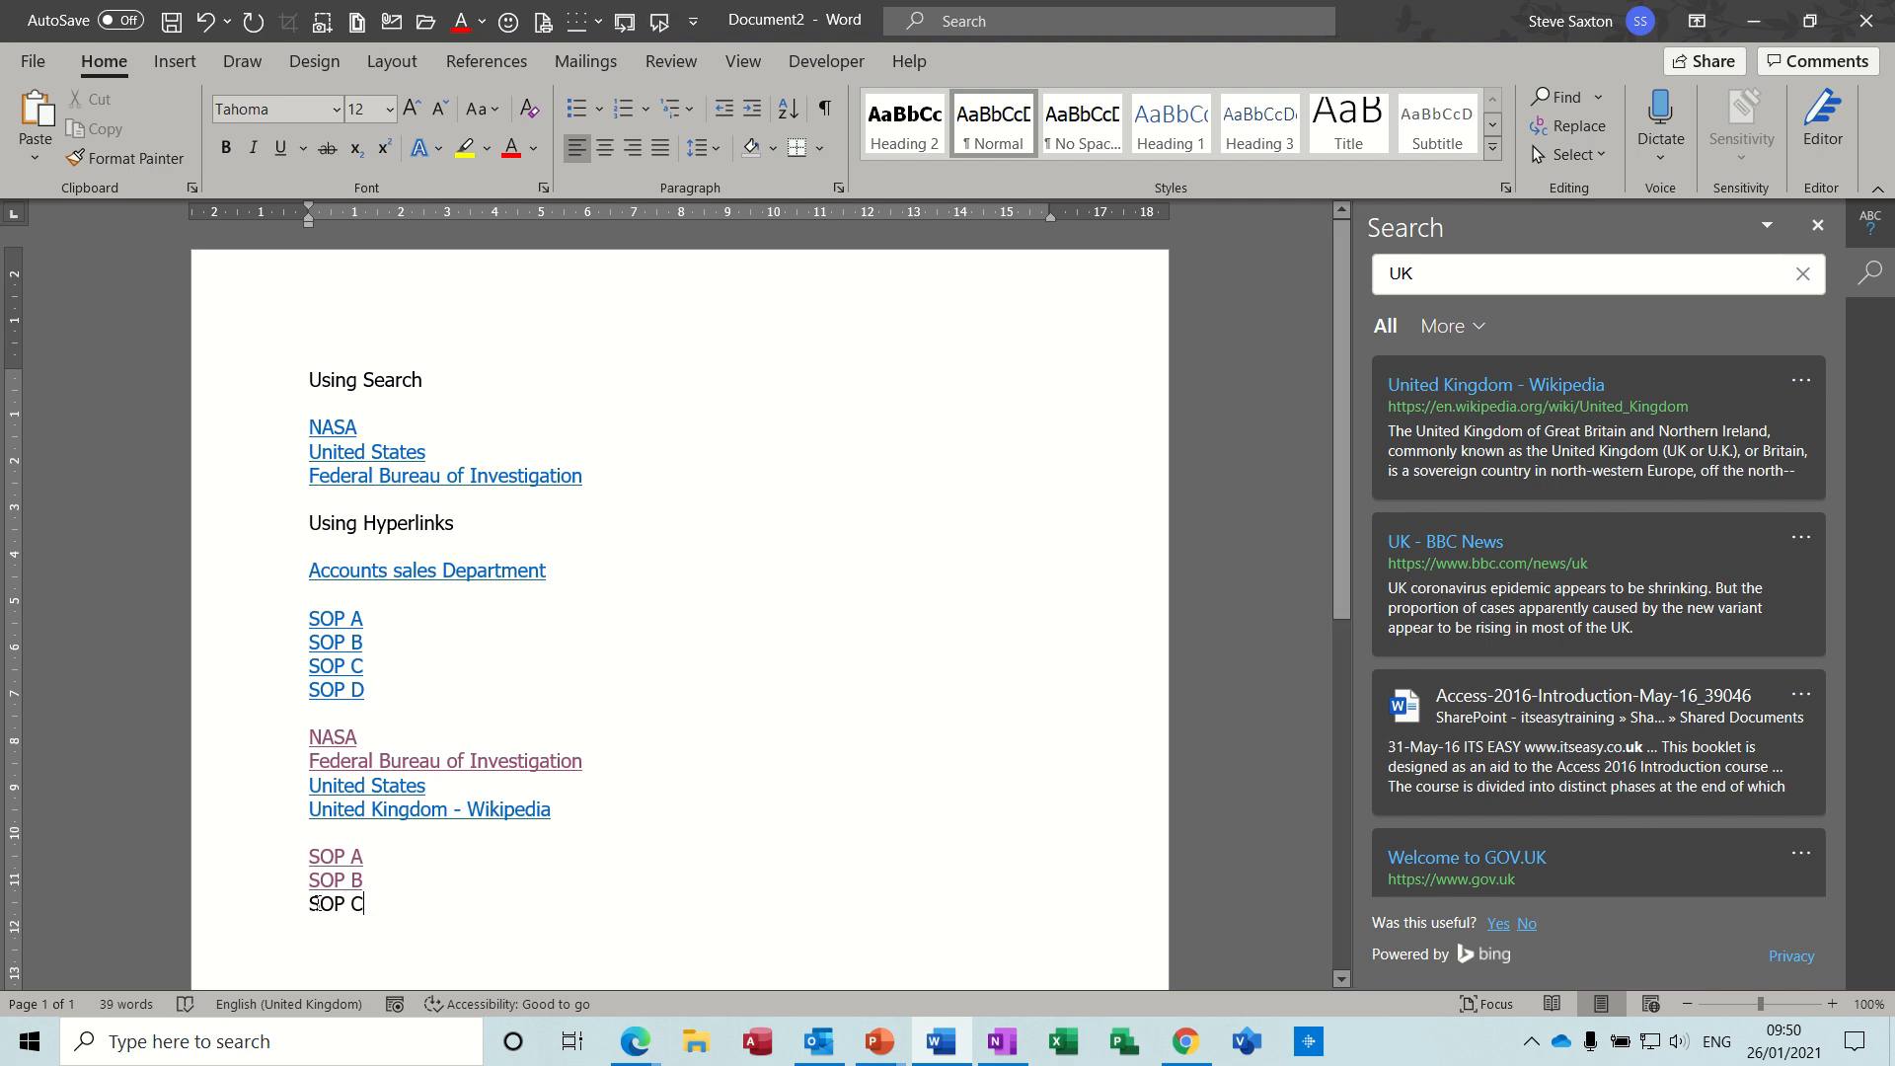
- Link the new SOP C text to the workbook Weight and Exercise from the recent items
drag(312, 903, 372, 903)
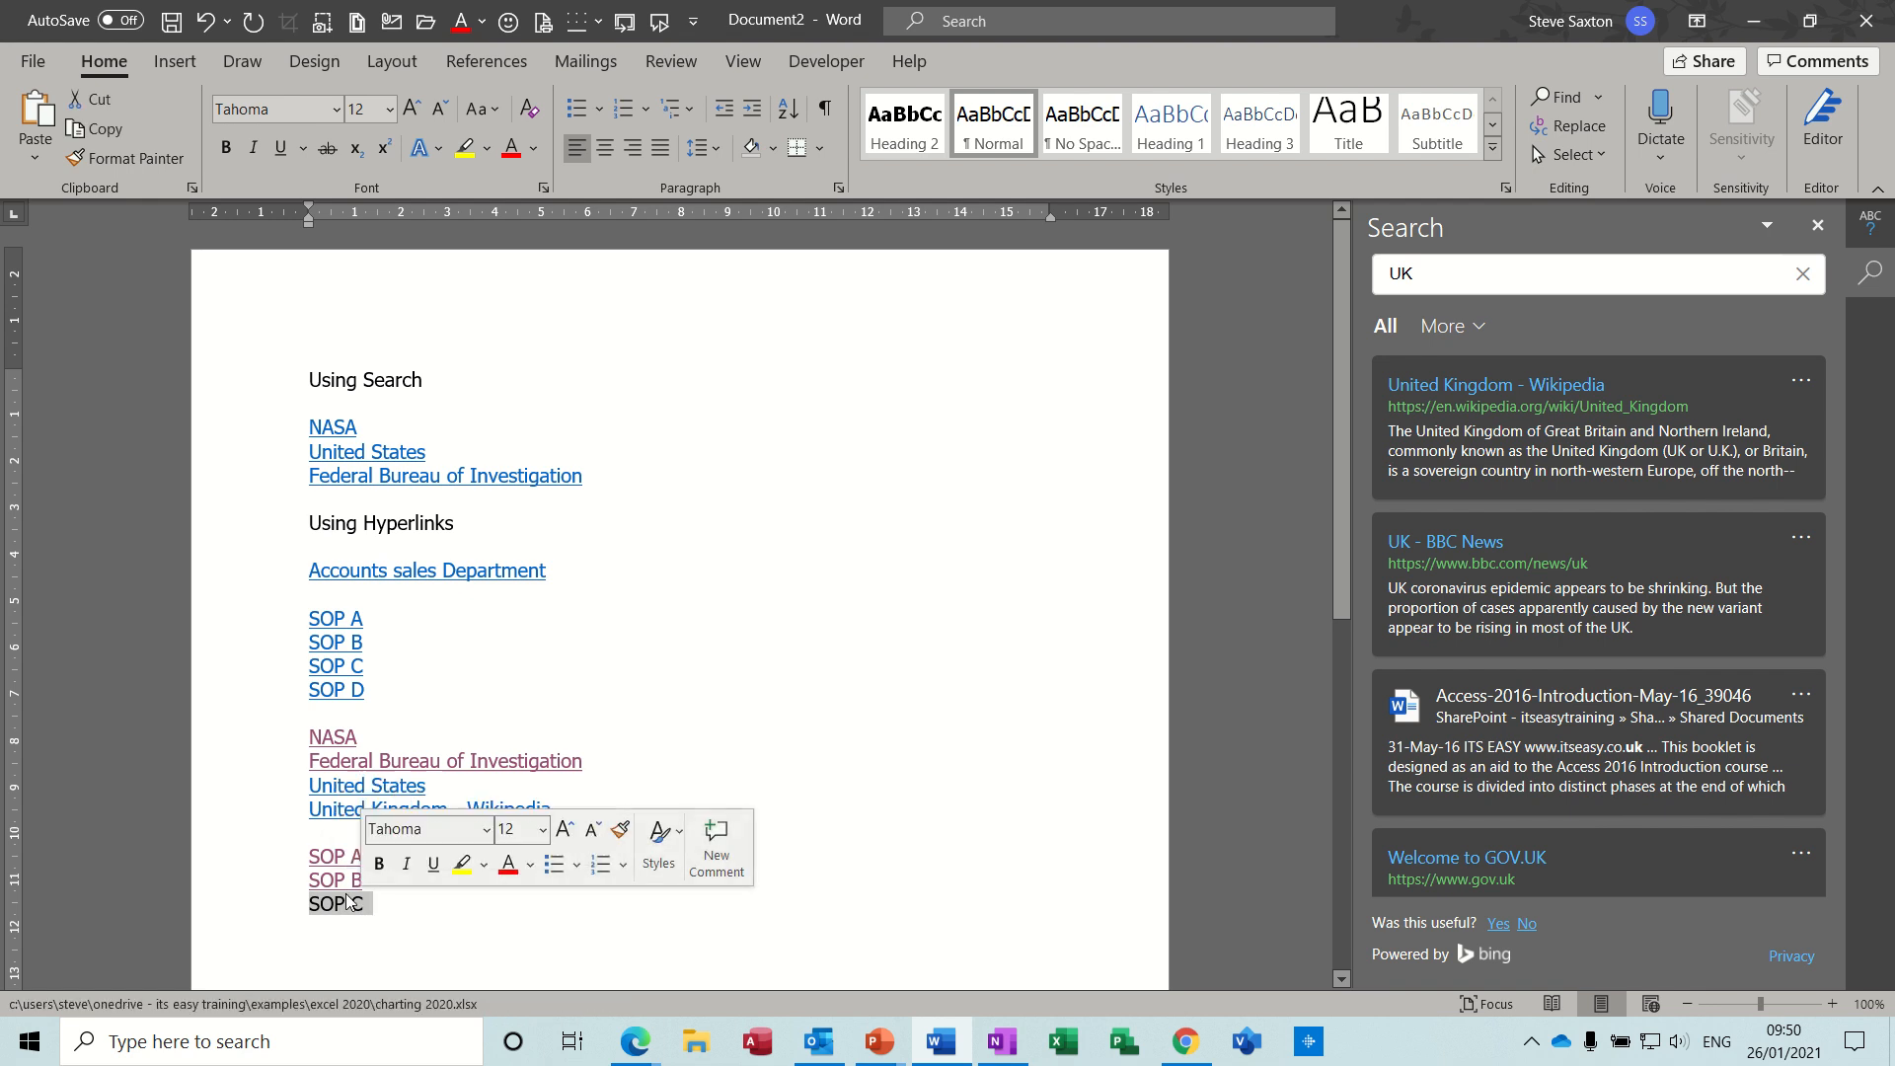
right_click(357, 909)
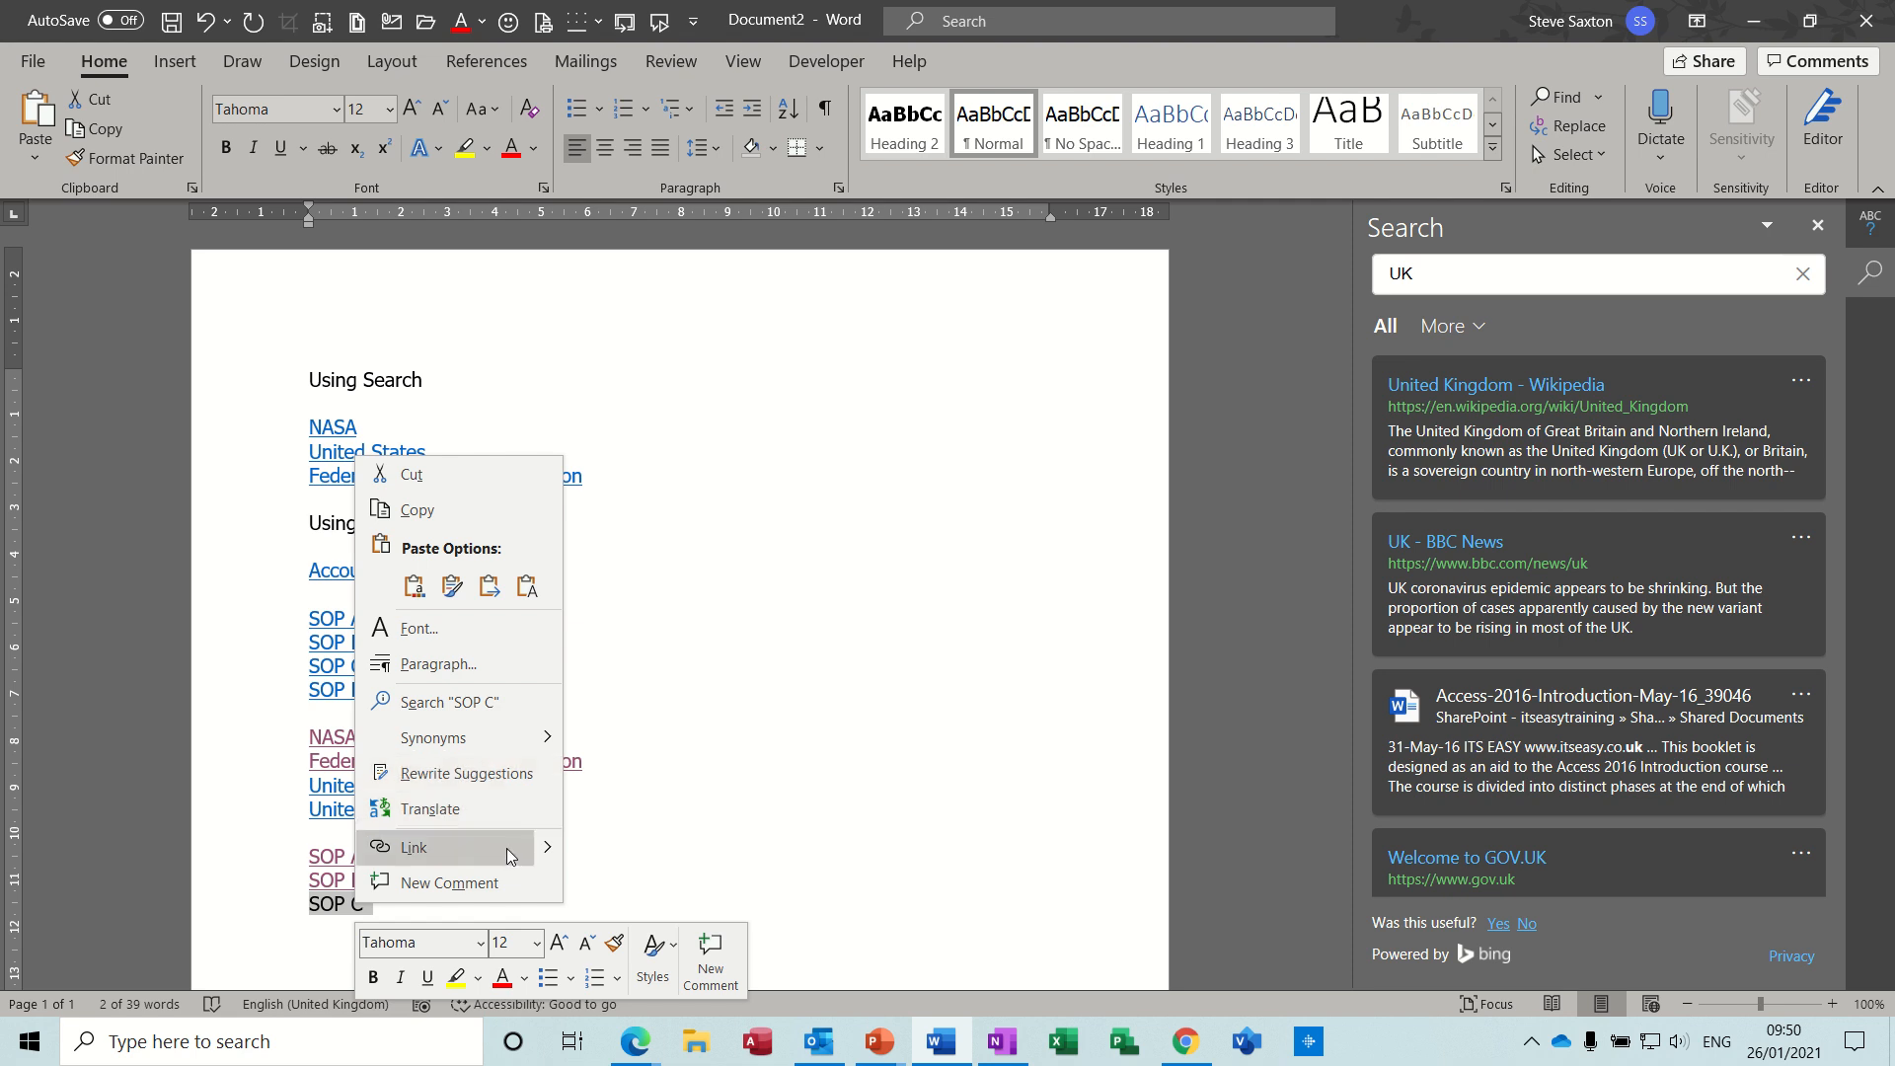
mouse_move(547, 850)
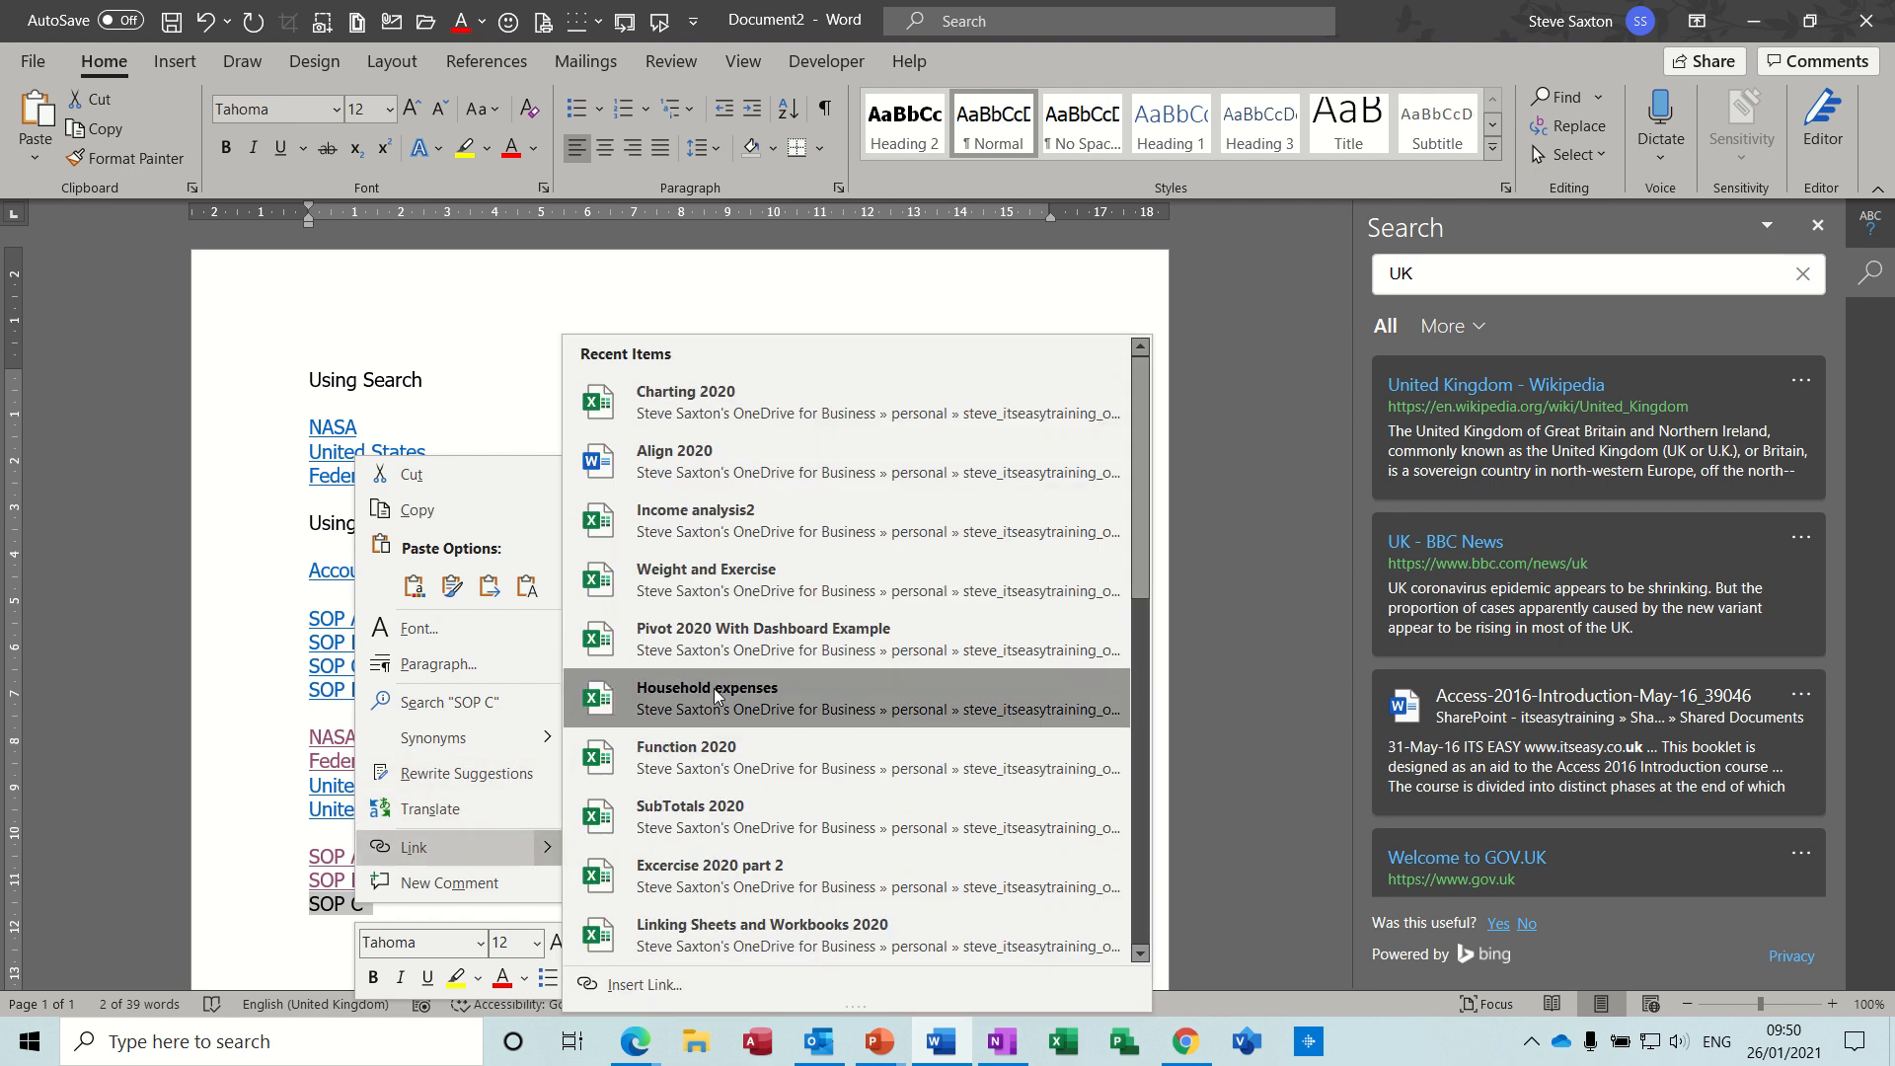
click(751, 578)
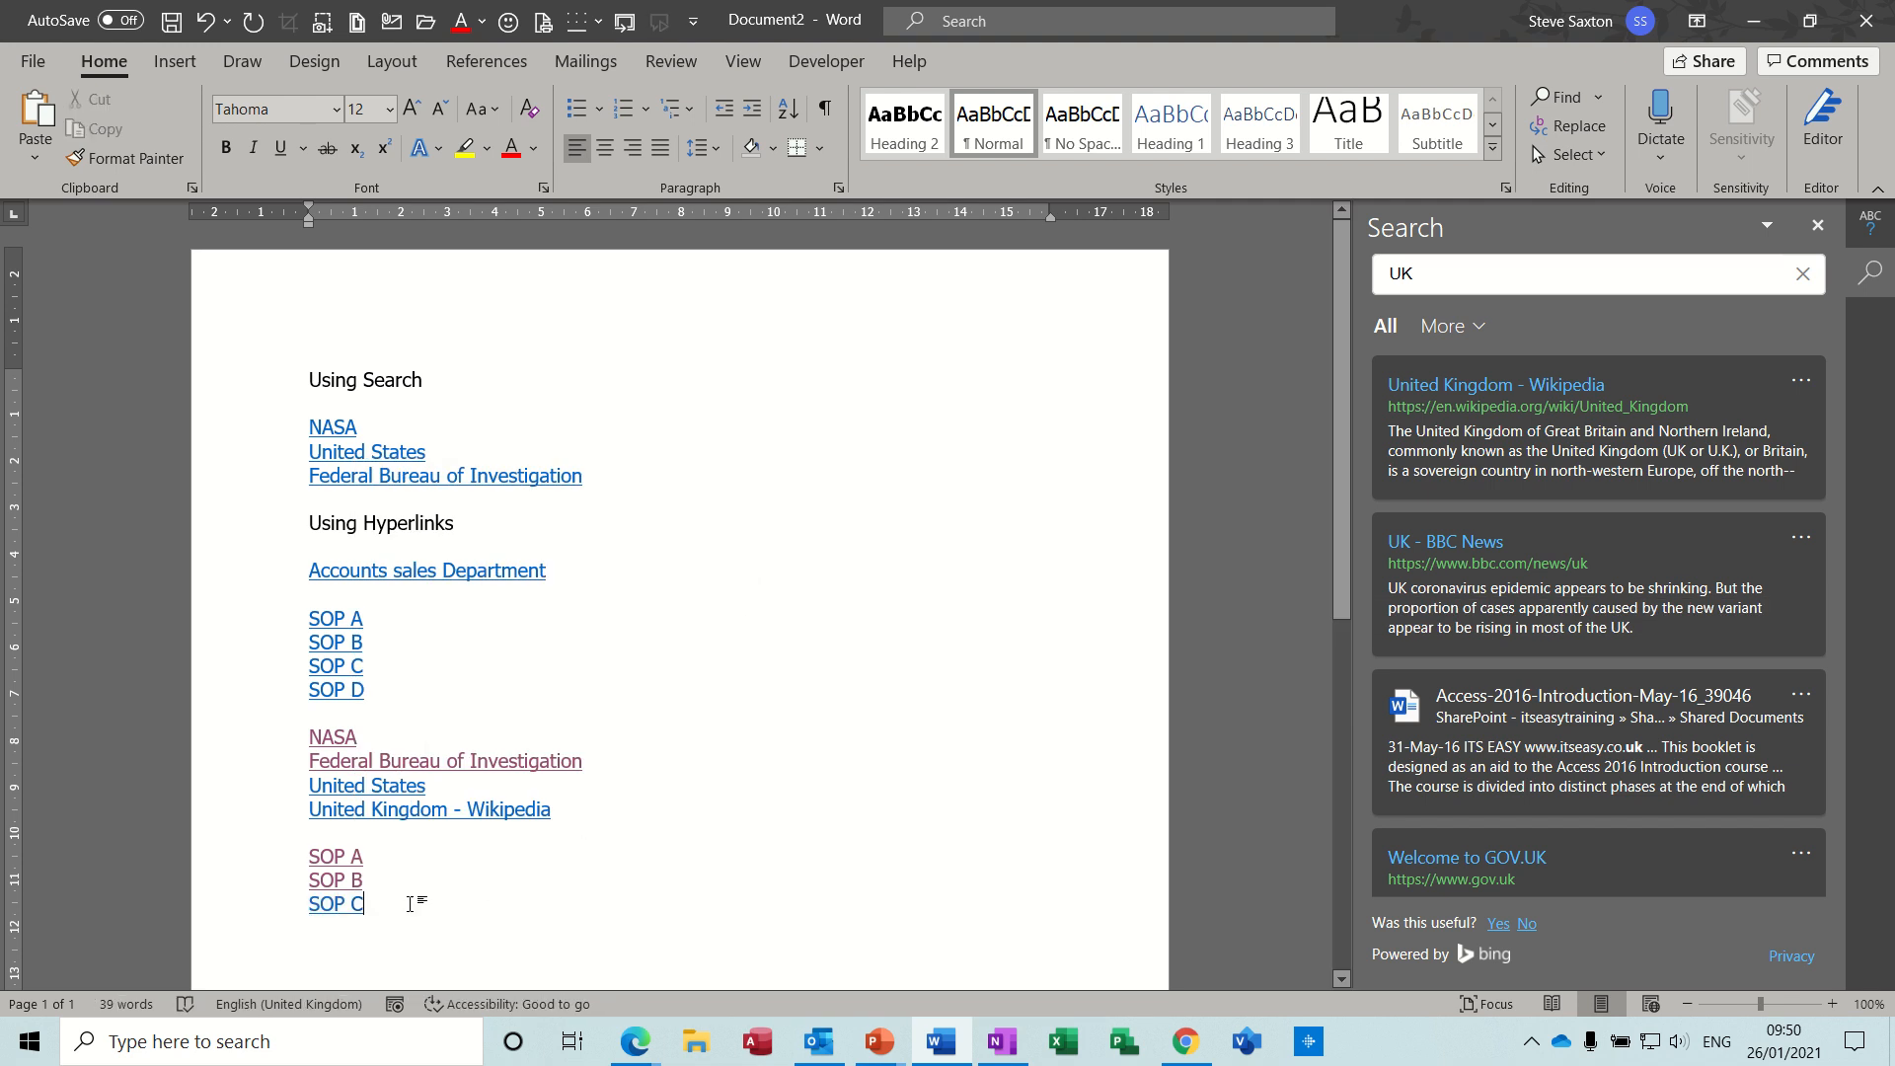
- Test the new SOP C link by following it to the workbook in the browser, and switch back to the Word document
triple_click(344, 904)
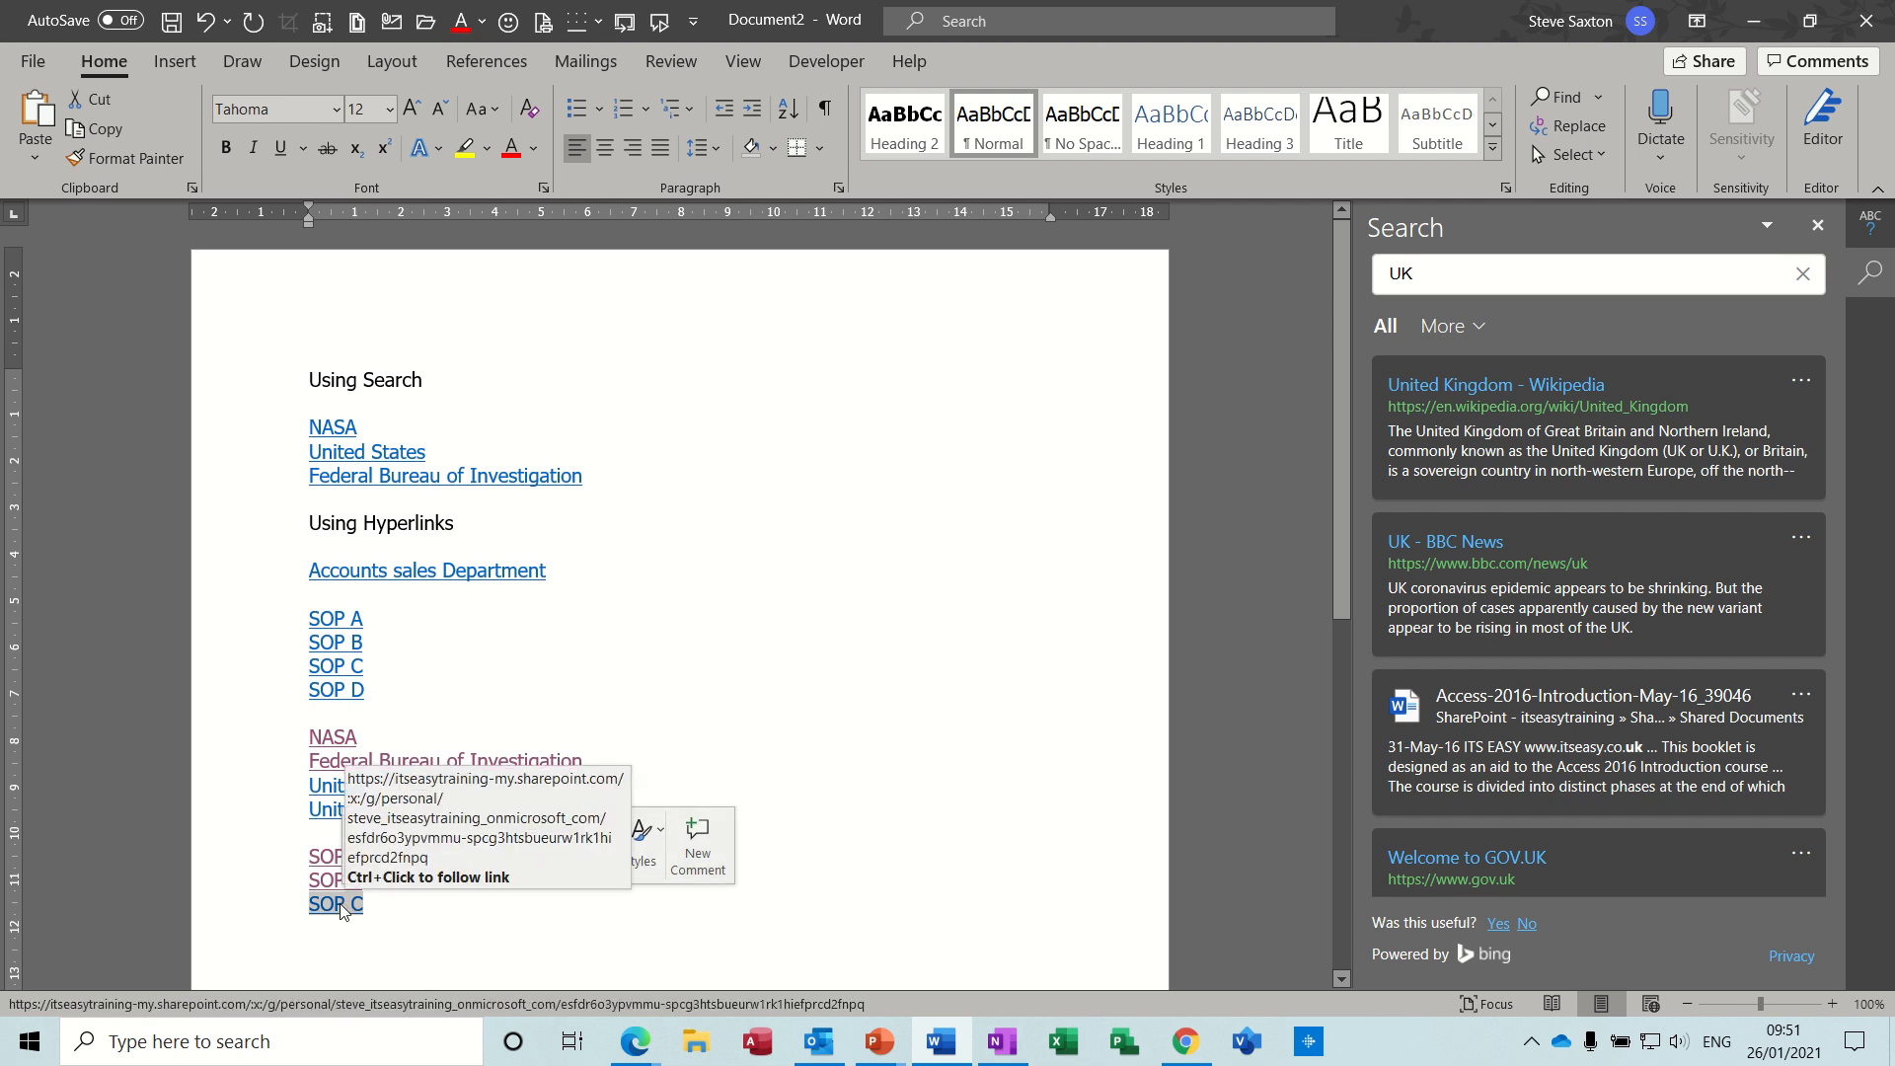
ctrl+click(339, 904)
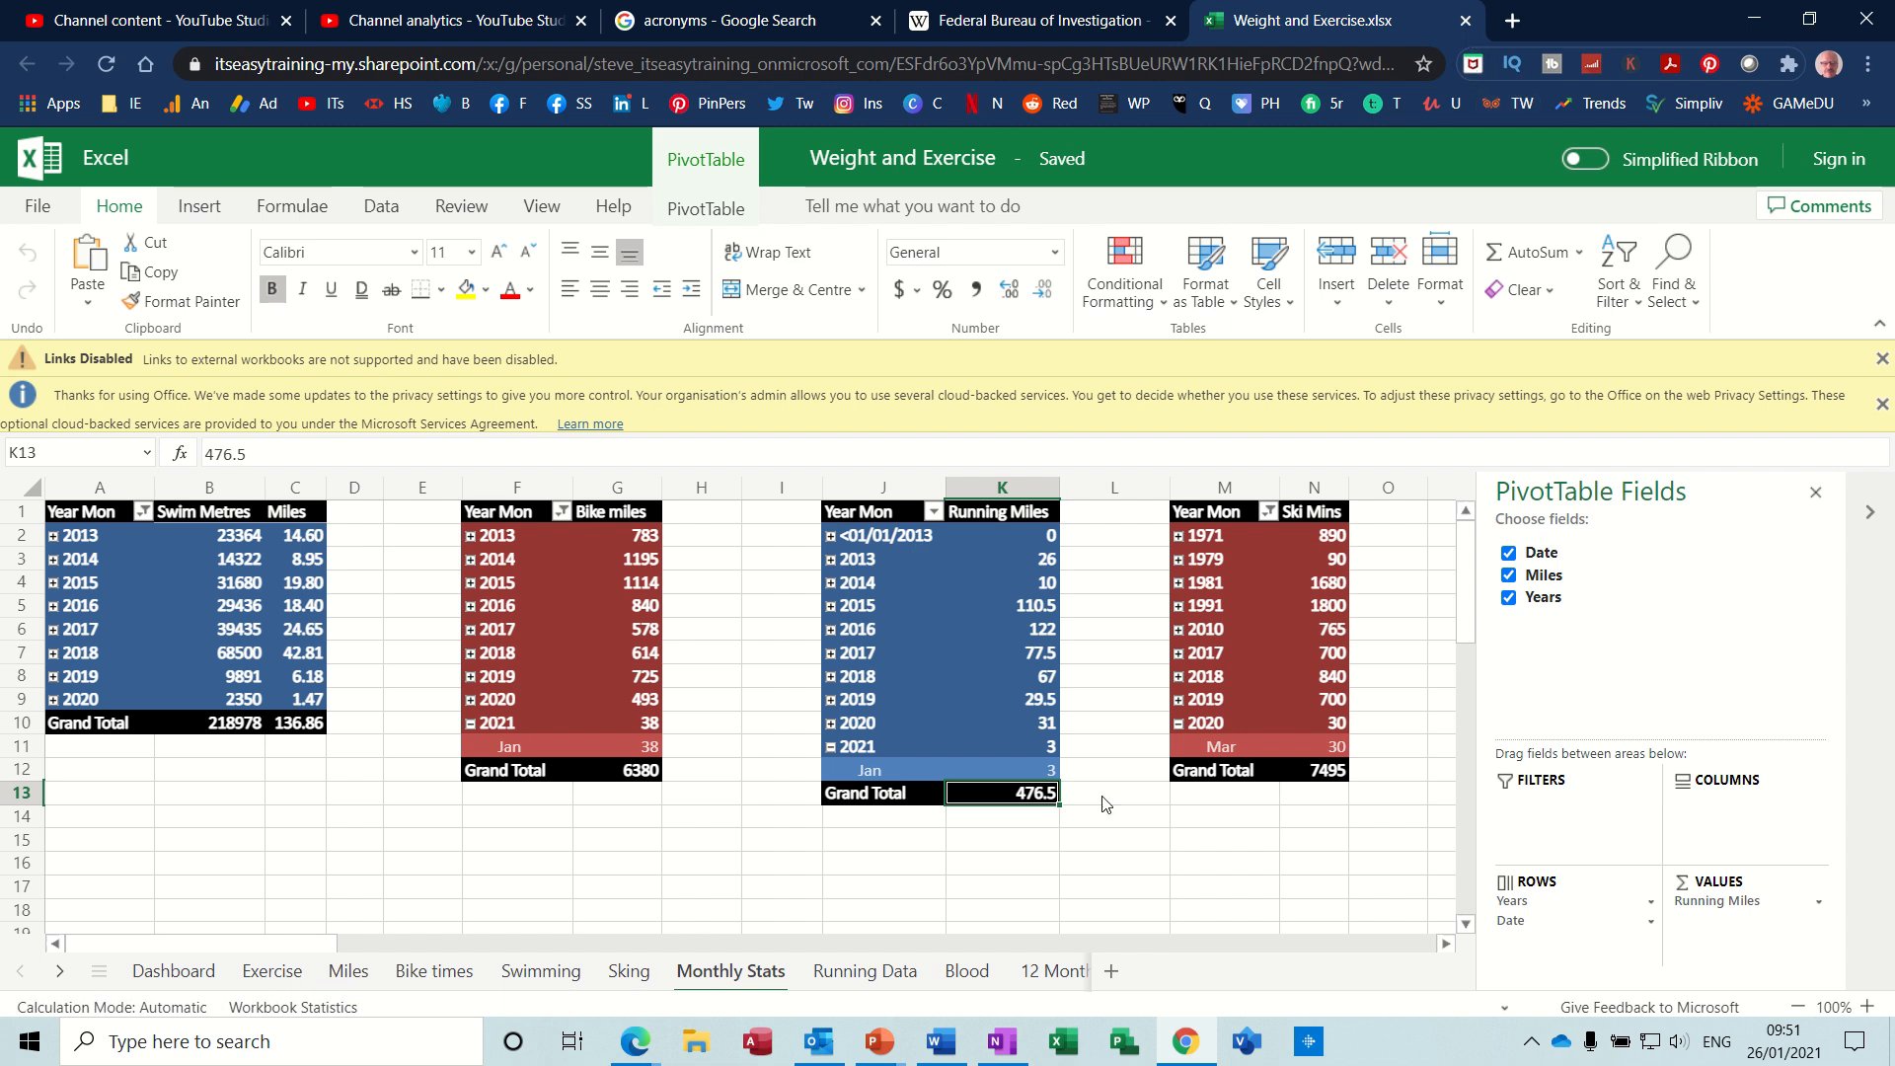
click(940, 1041)
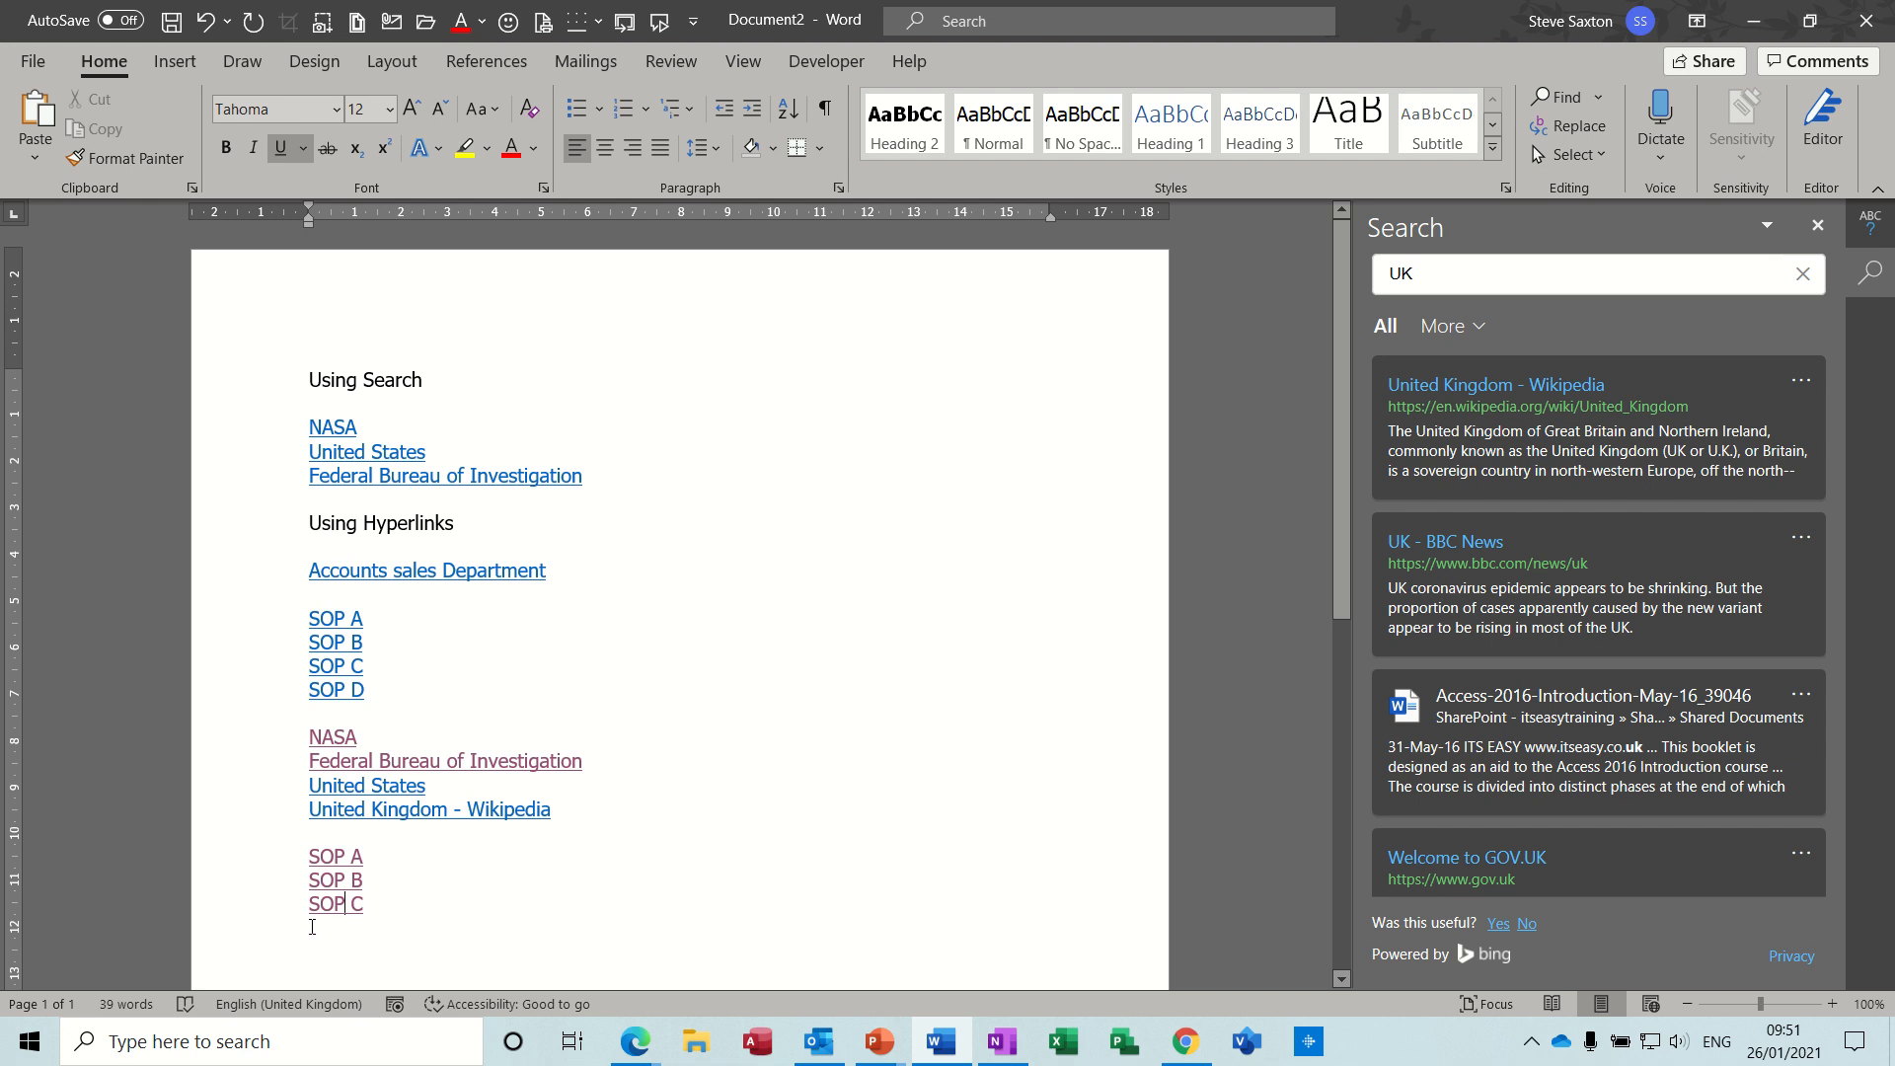
click(389, 916)
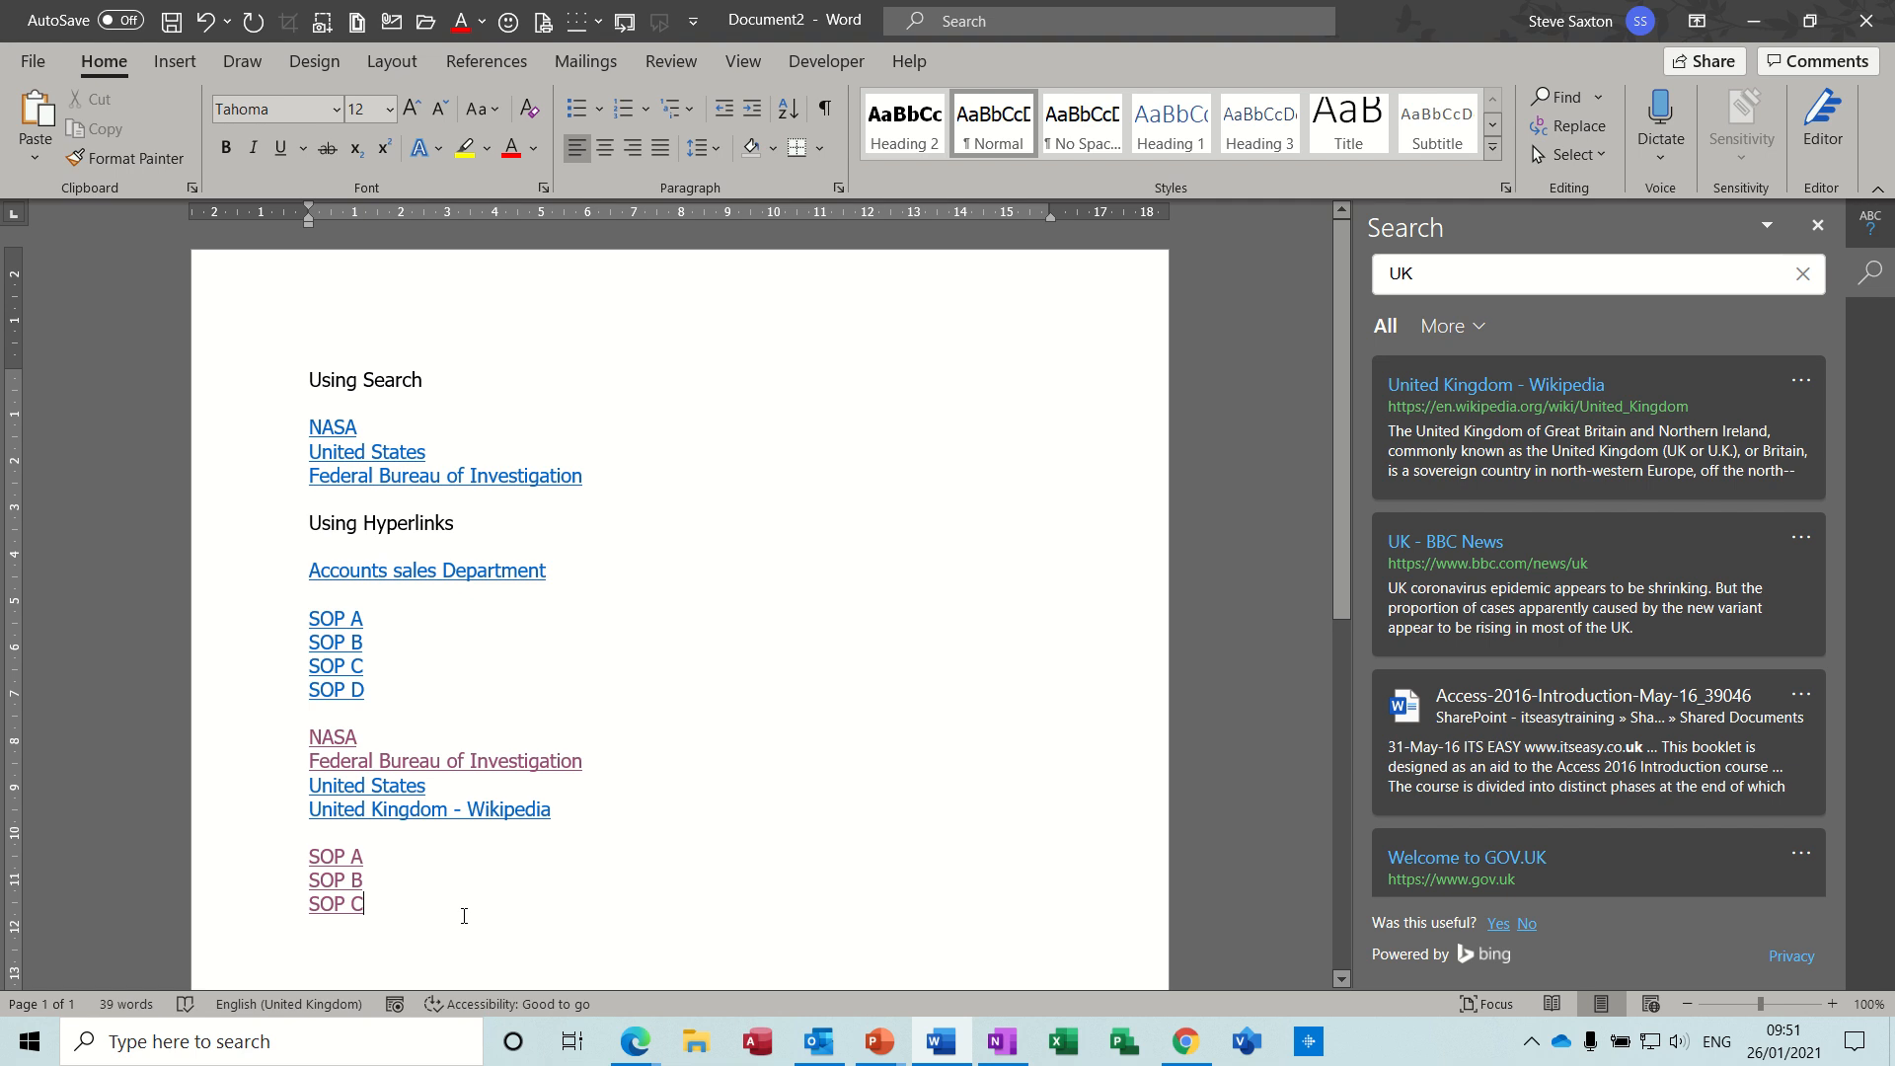